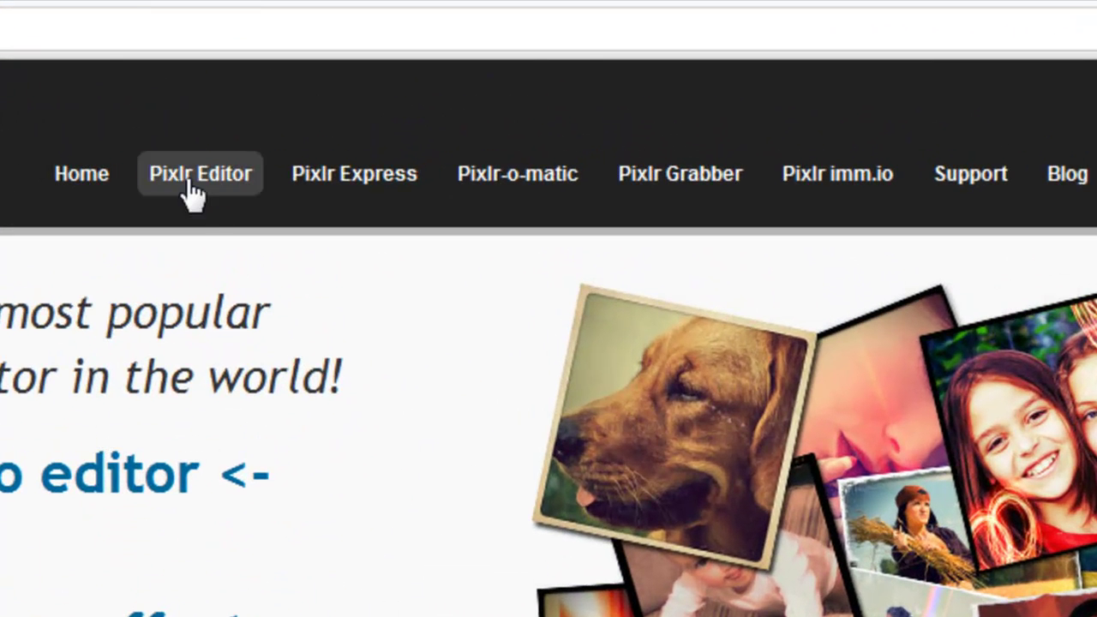
# Step: Go to the Pixlr Grabber page listing the Firefox and Chrome downloads
pyautogui.click(690, 176)
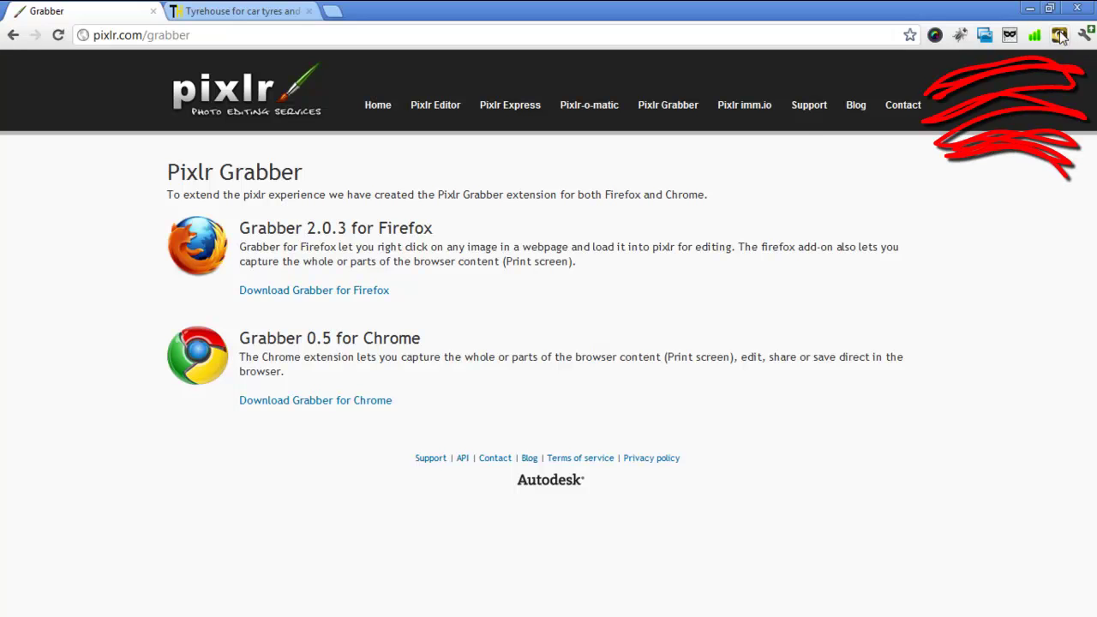
# Step: Grab a defined area framing the tyrehouse.net.au logo and send it to Pixlr.com for editing
pyautogui.click(249, 11)
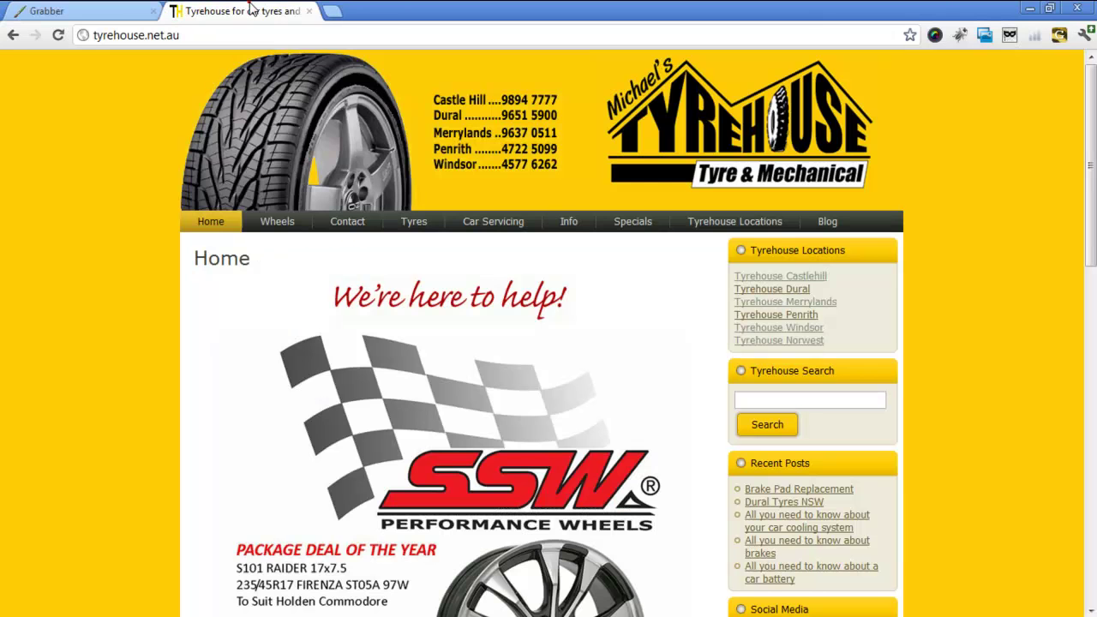
pyautogui.click(1059, 38)
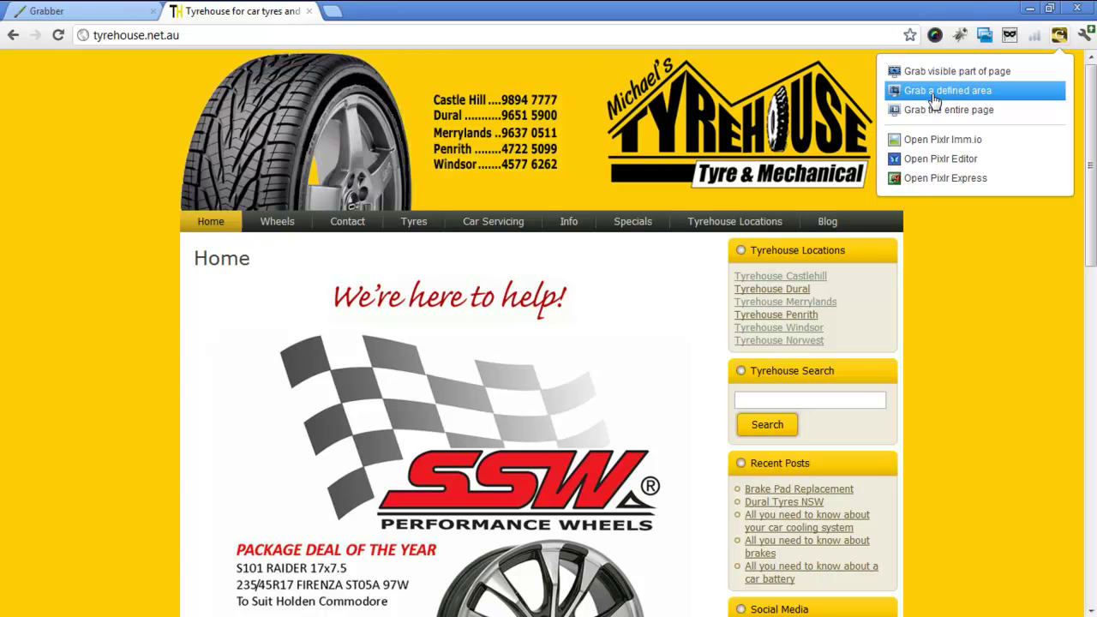
pyautogui.click(934, 100)
pyautogui.moveTo(798, 159); pyautogui.dragTo(774, 157)
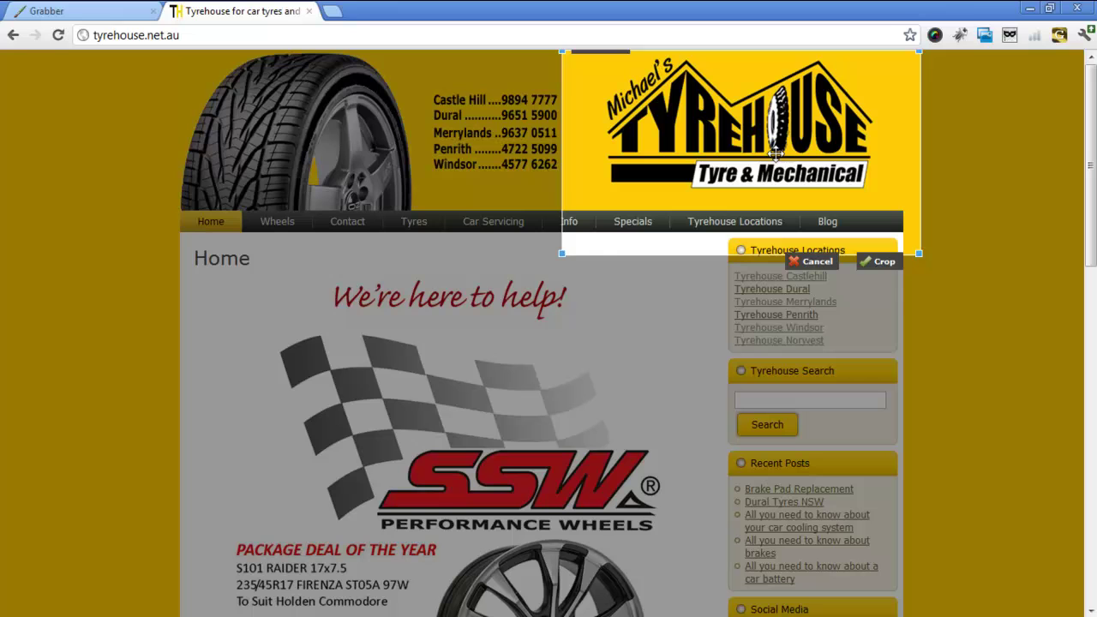
pyautogui.moveTo(561, 253)
pyautogui.mouseDown()
pyautogui.moveTo(507, 286)
pyautogui.moveTo(568, 282)
pyautogui.moveTo(578, 259)
pyautogui.moveTo(565, 280)
pyautogui.moveTo(603, 255)
pyautogui.moveTo(571, 265)
pyautogui.mouseUp()
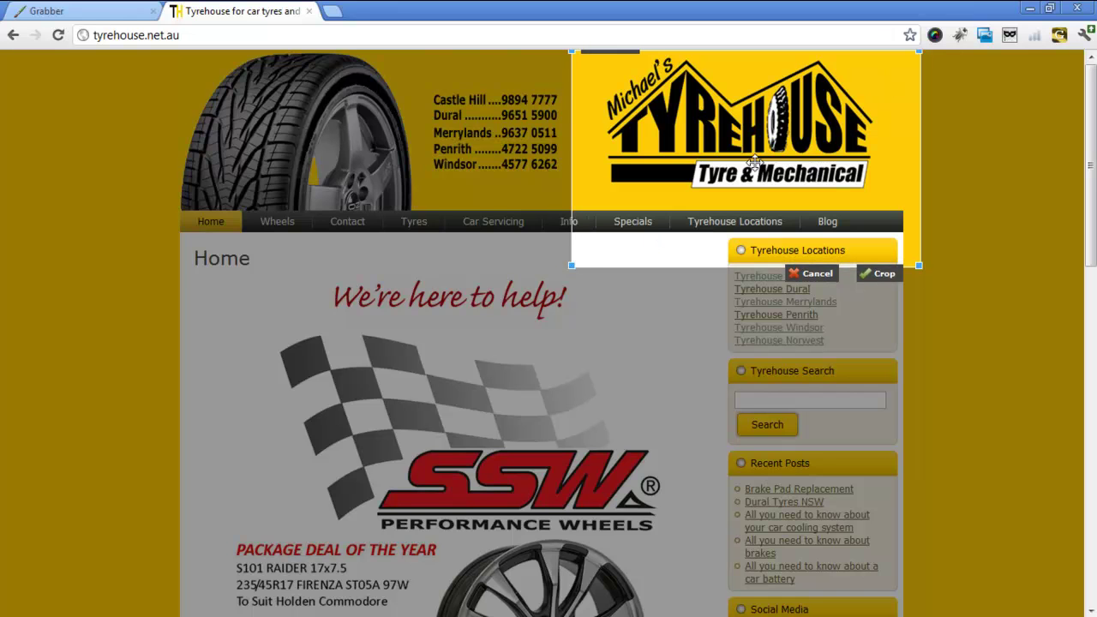
pyautogui.click(878, 276)
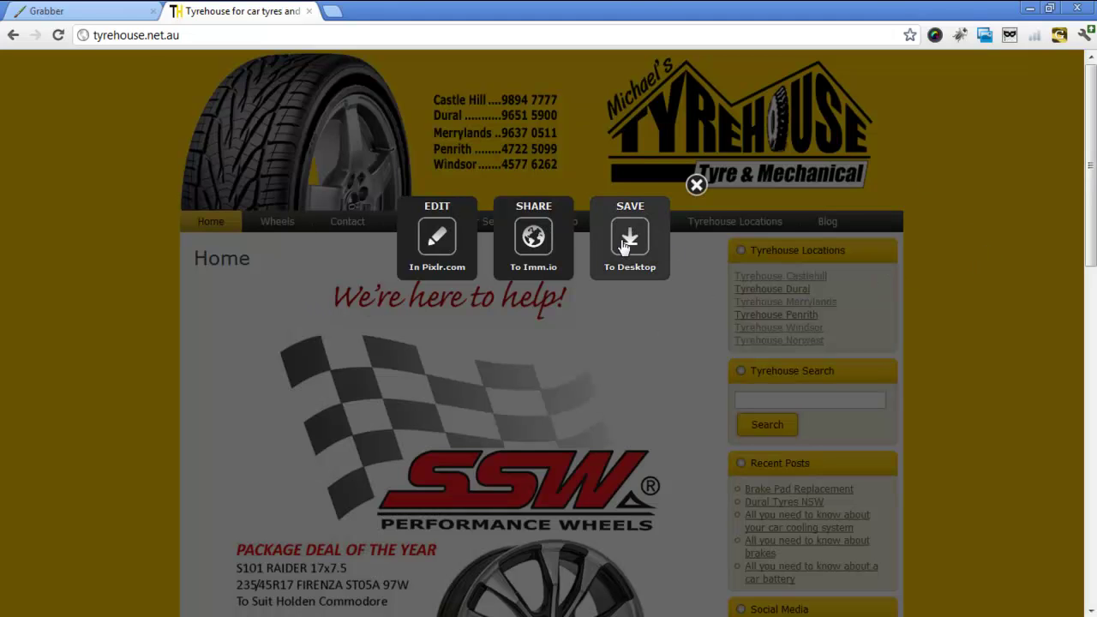
pyautogui.click(438, 238)
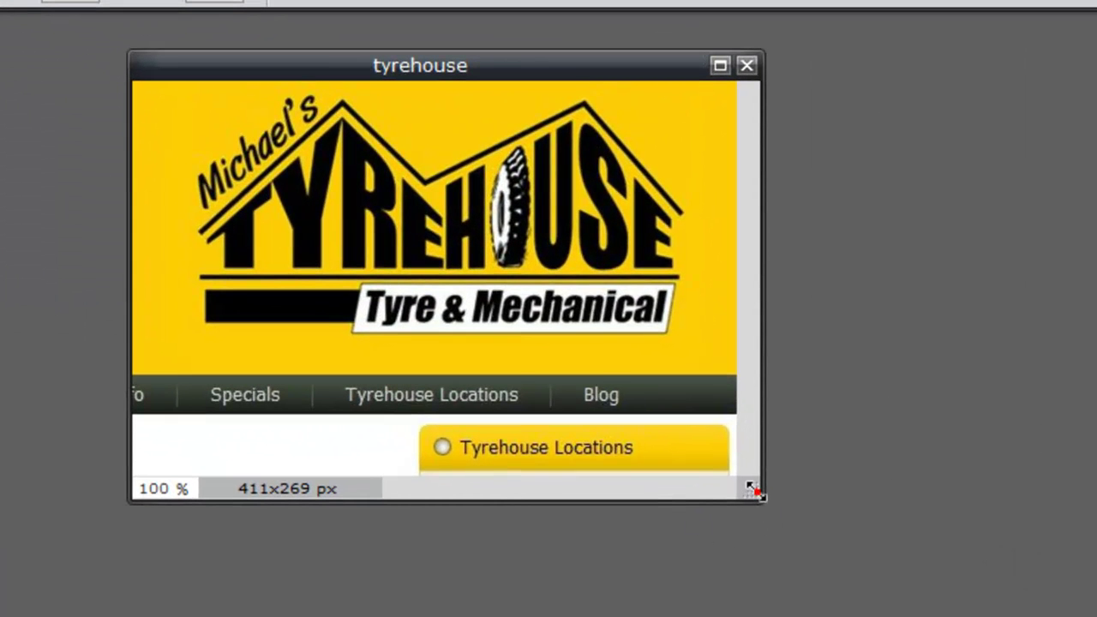
# Step: Select the dark menu strip under the logo and paint it solid black
pyautogui.moveTo(751, 490); pyautogui.dragTo(999, 616)
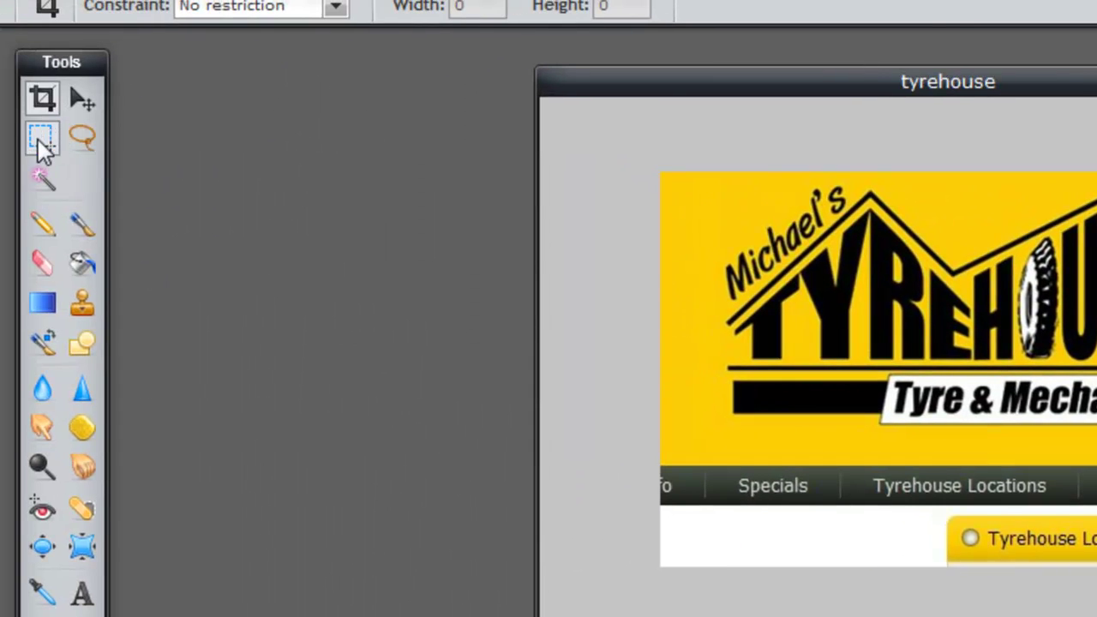
pyautogui.click(43, 144)
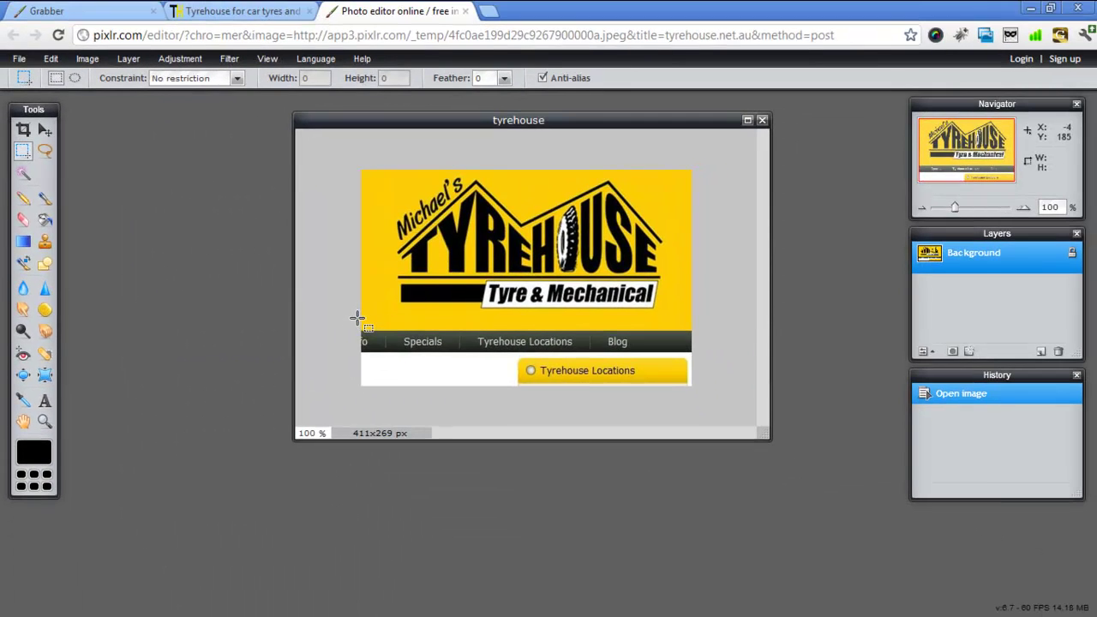
pyautogui.moveTo(358, 318); pyautogui.dragTo(697, 352)
pyautogui.click(45, 219)
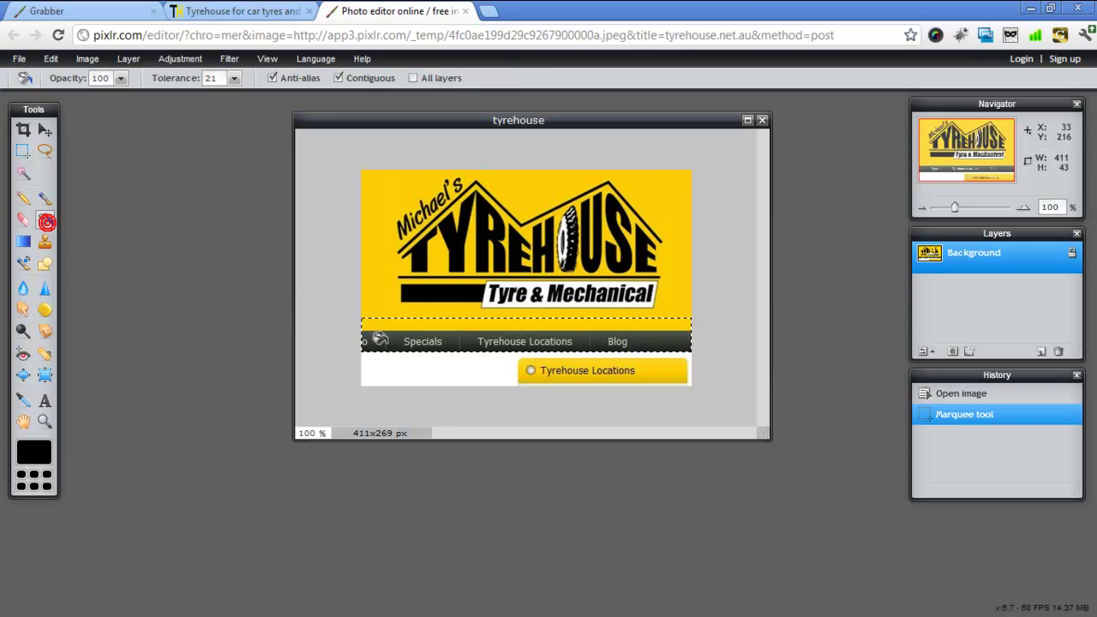
pyautogui.click(386, 319)
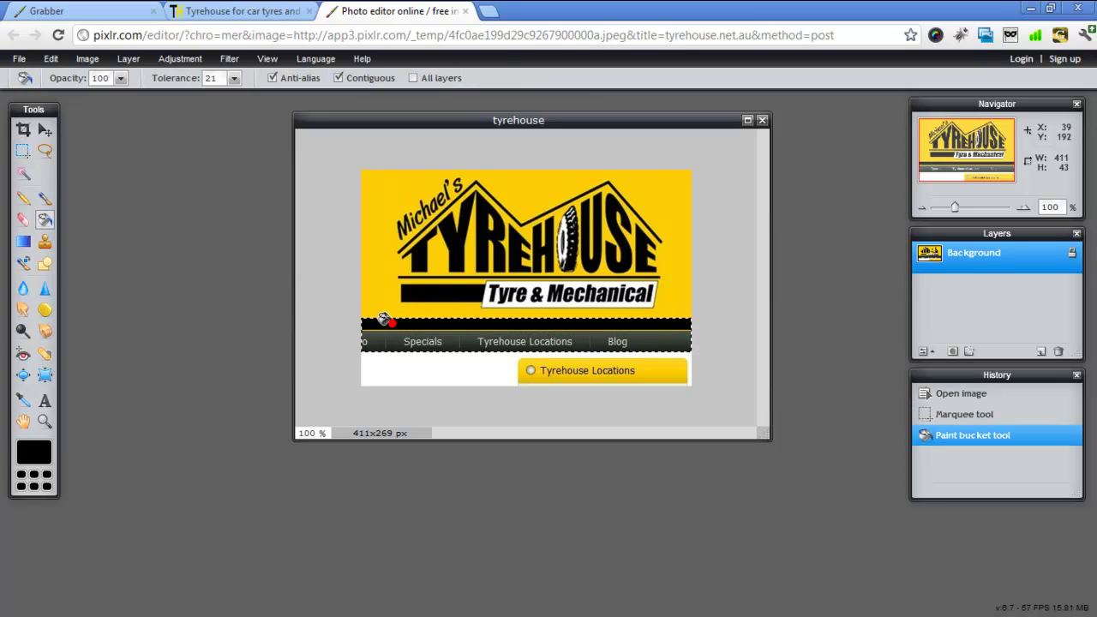
pyautogui.click(46, 199)
pyautogui.moveTo(362, 335)
pyautogui.mouseDown()
pyautogui.moveTo(714, 341)
pyautogui.moveTo(339, 359)
pyautogui.moveTo(400, 341)
pyautogui.mouseUp()
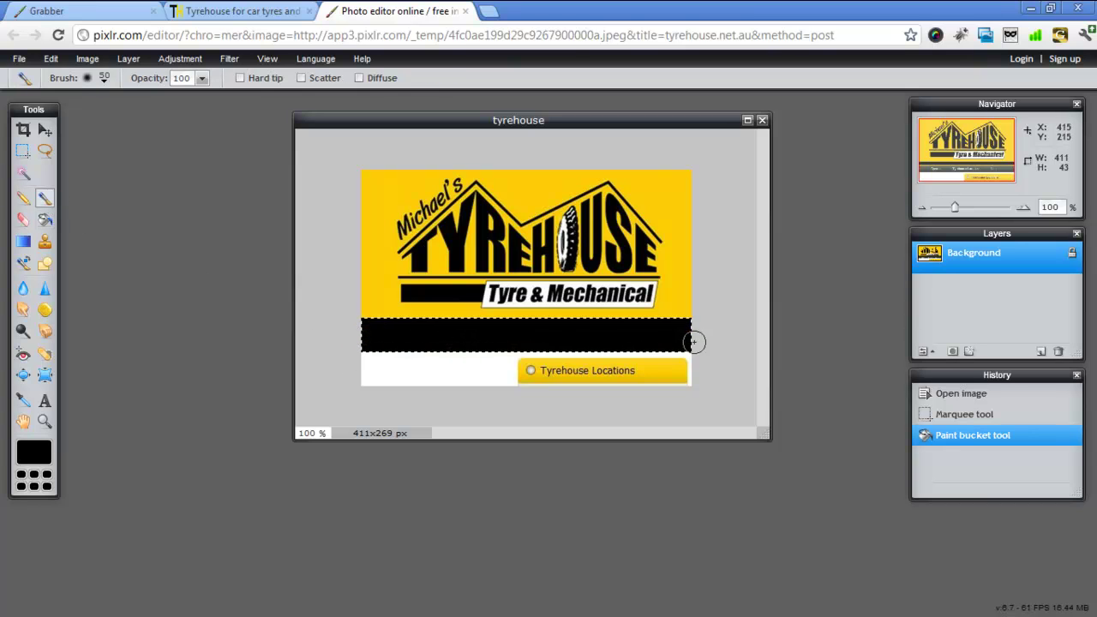
pyautogui.moveTo(676, 334); pyautogui.dragTo(340, 338)
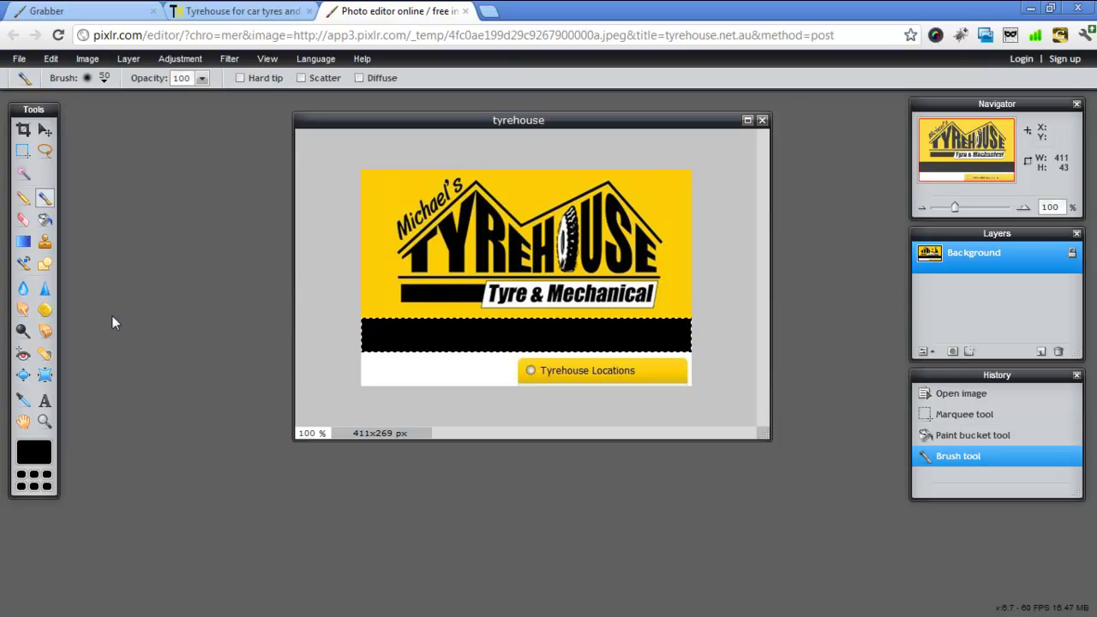
# Step: Set the foreground drawing colour to white (ffffff)
pyautogui.click(31, 455)
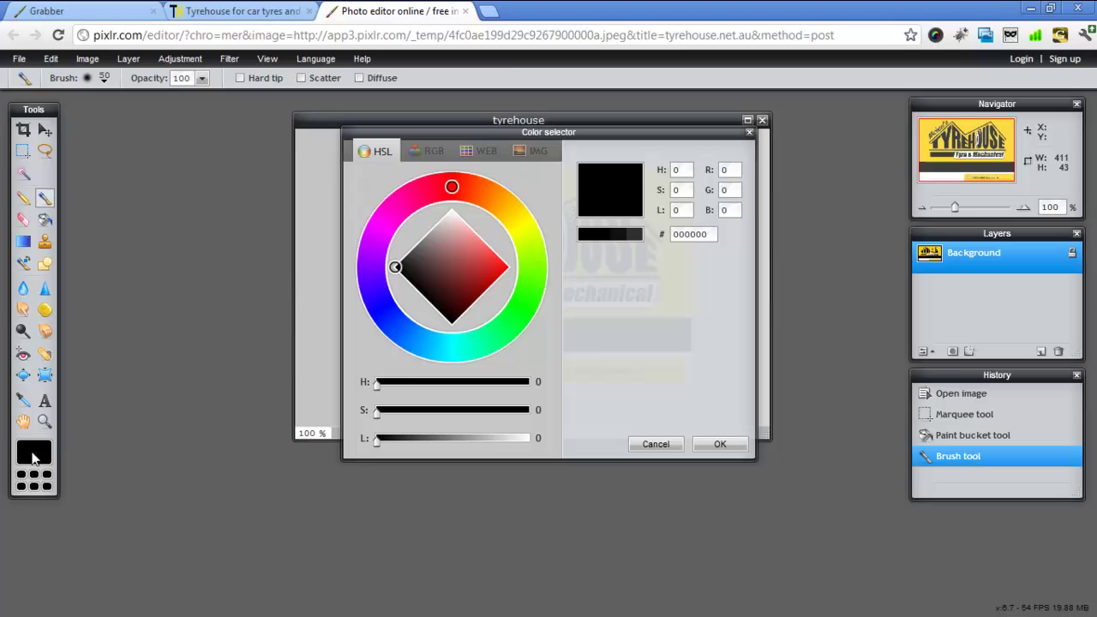
pyautogui.moveTo(396, 272); pyautogui.dragTo(454, 212)
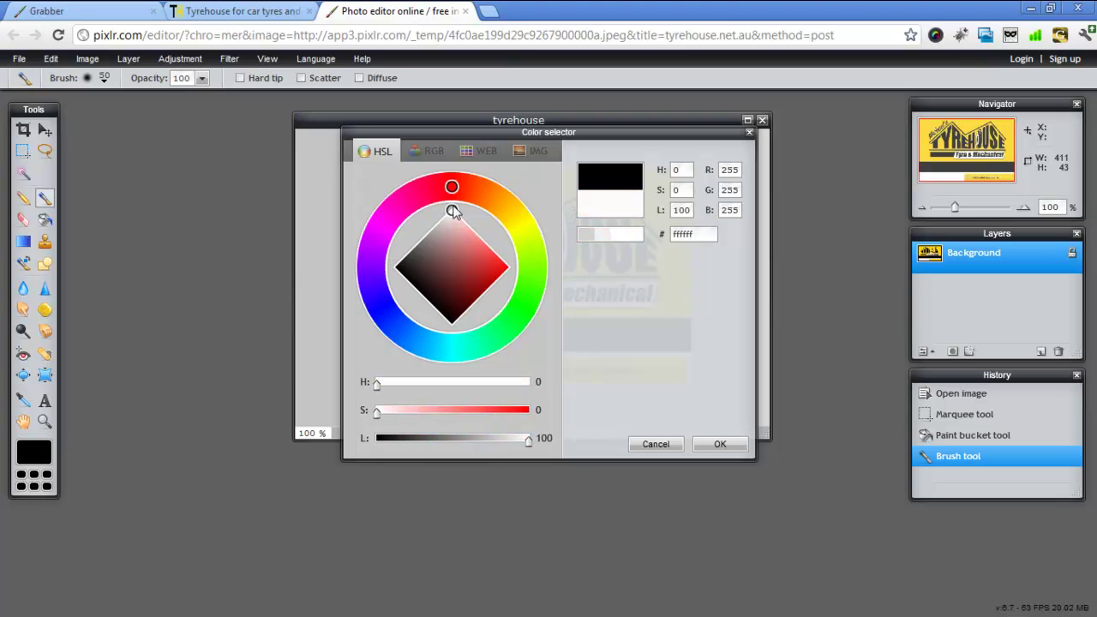
pyautogui.click(718, 444)
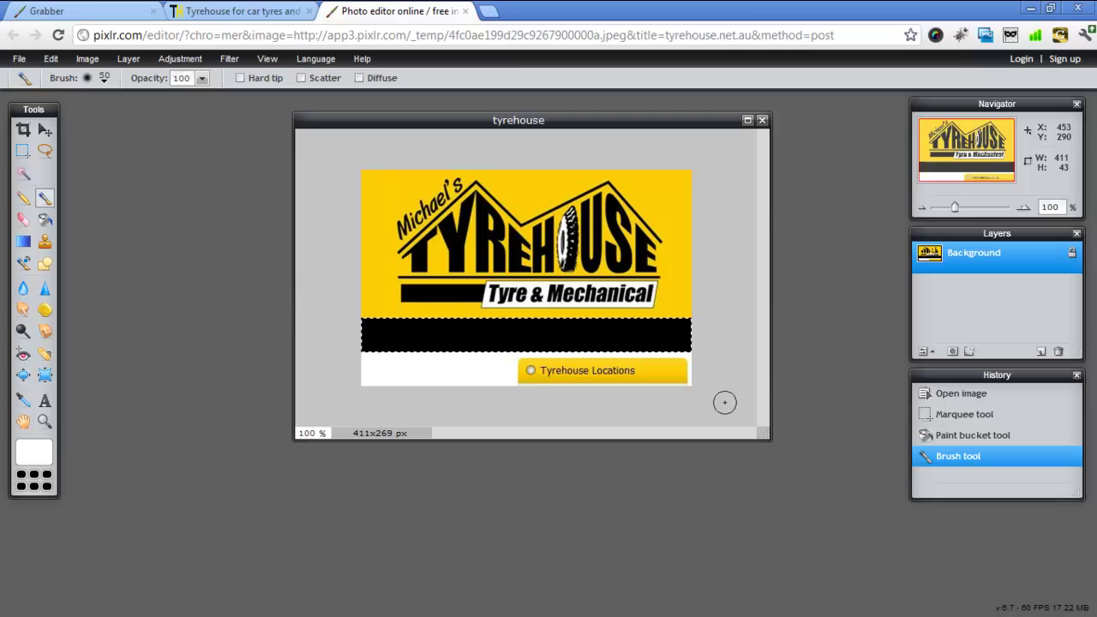
# Step: Add bold 'TAP TO CALL' text centred on the black band
pyautogui.click(47, 401)
pyautogui.click(536, 335)
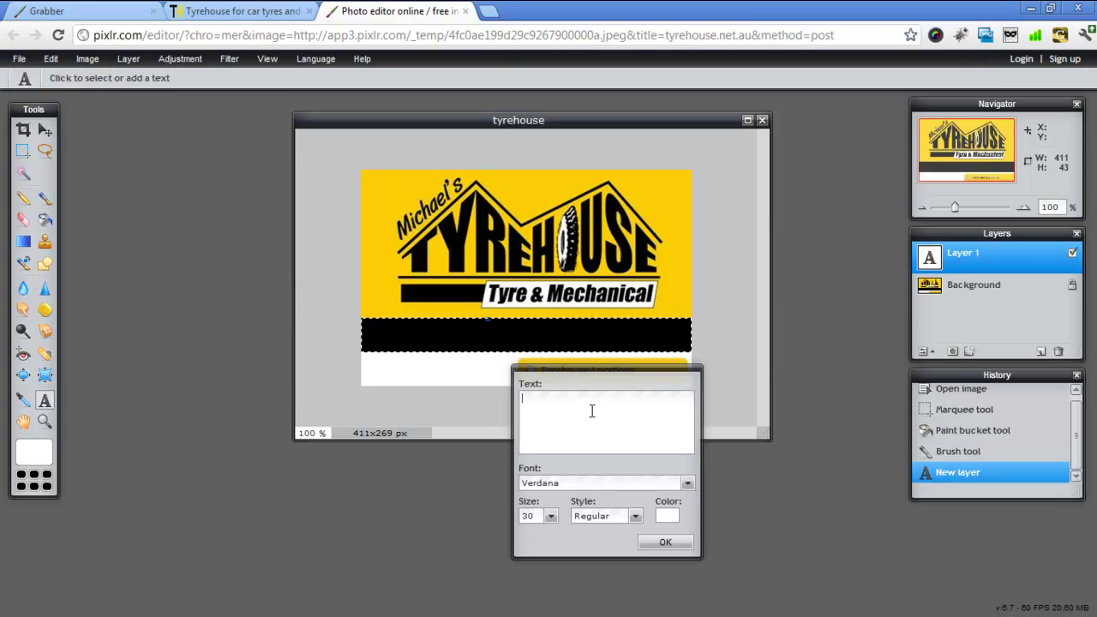
pyautogui.write('TAP')
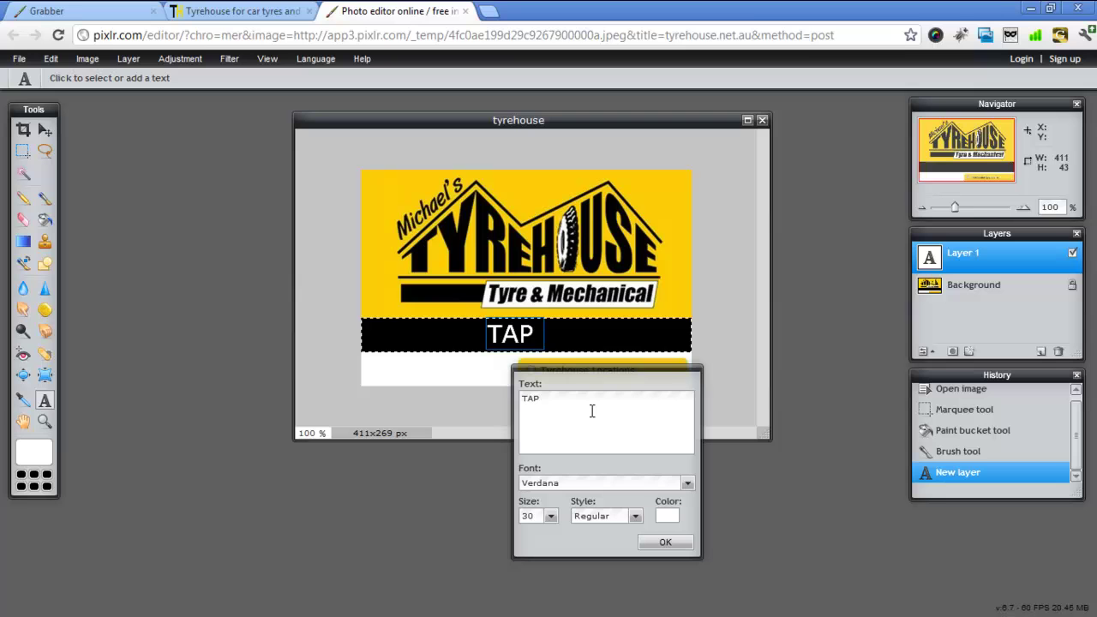
pyautogui.write(' TO CALL')
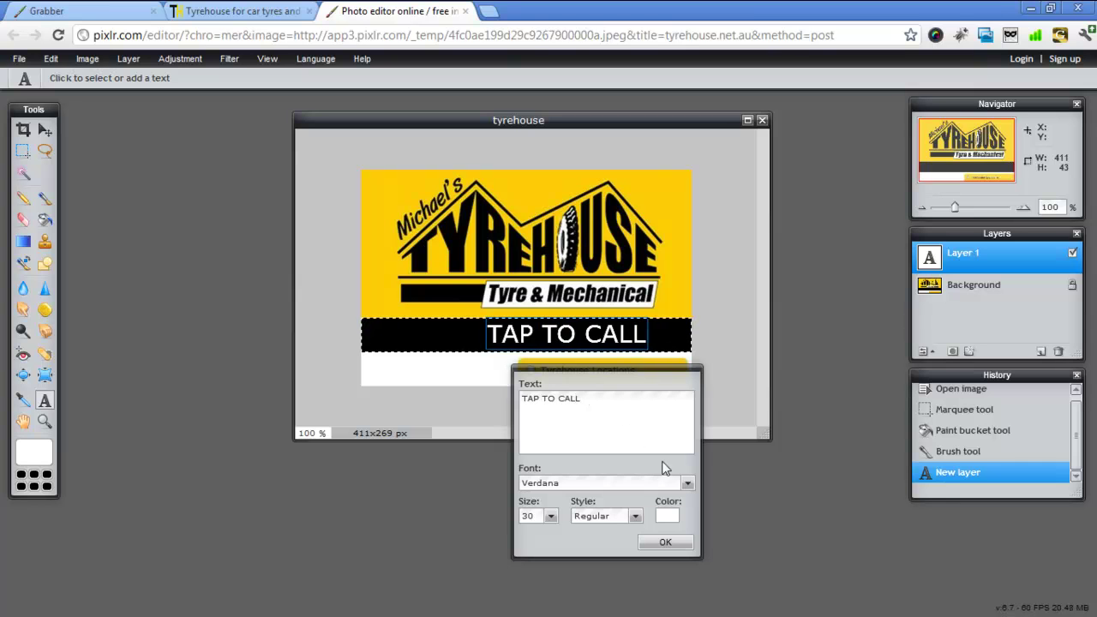
pyautogui.click(634, 515)
pyautogui.click(606, 545)
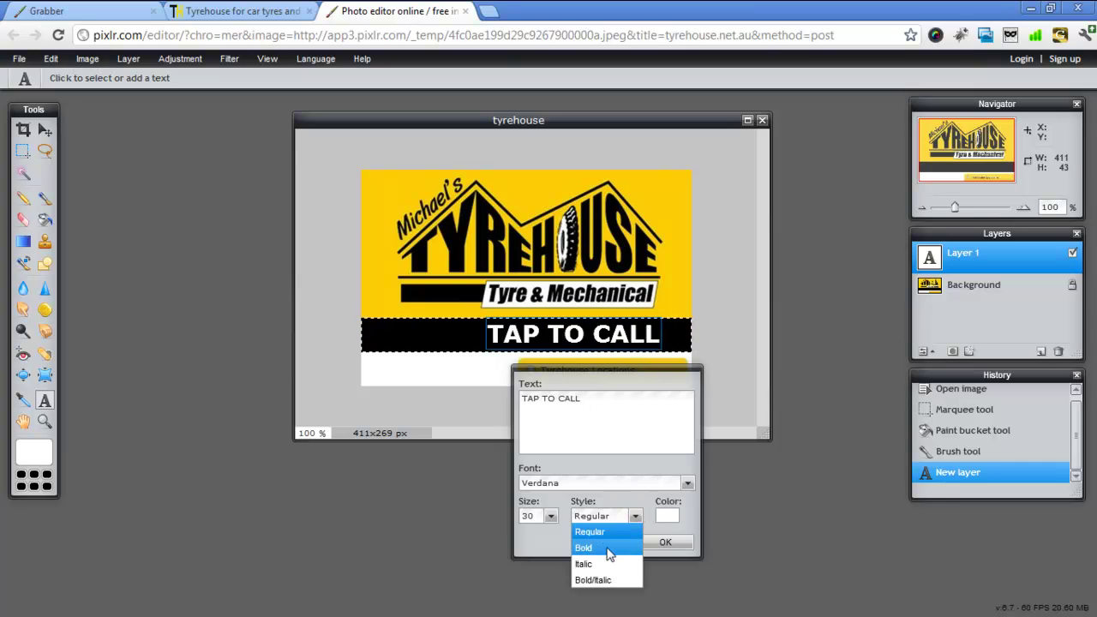
pyautogui.moveTo(566, 336); pyautogui.dragTo(527, 343)
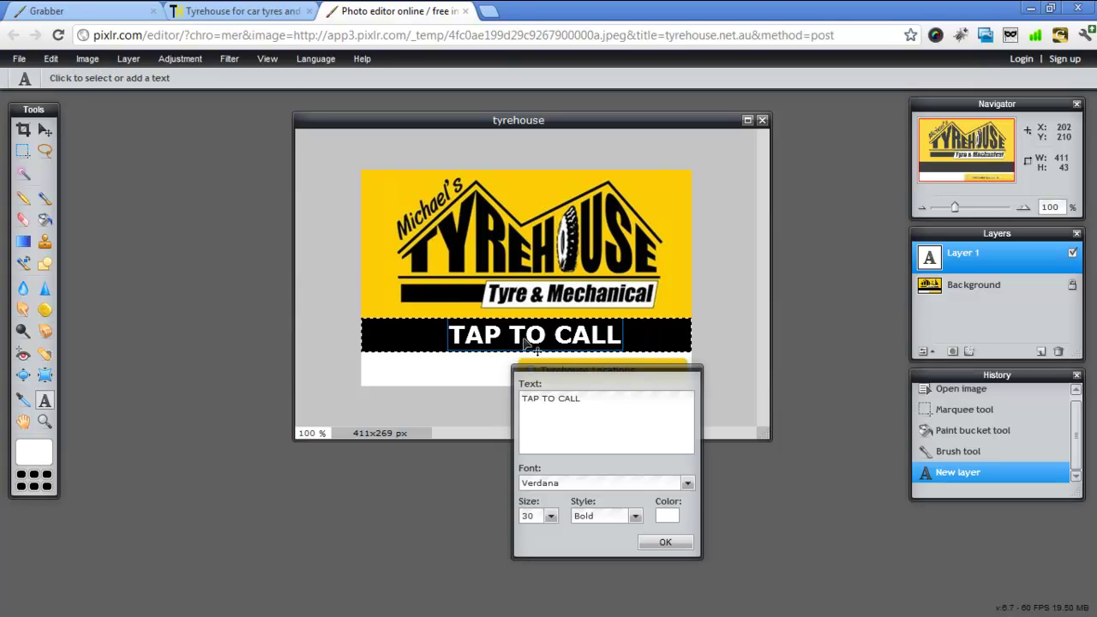
pyautogui.click(665, 543)
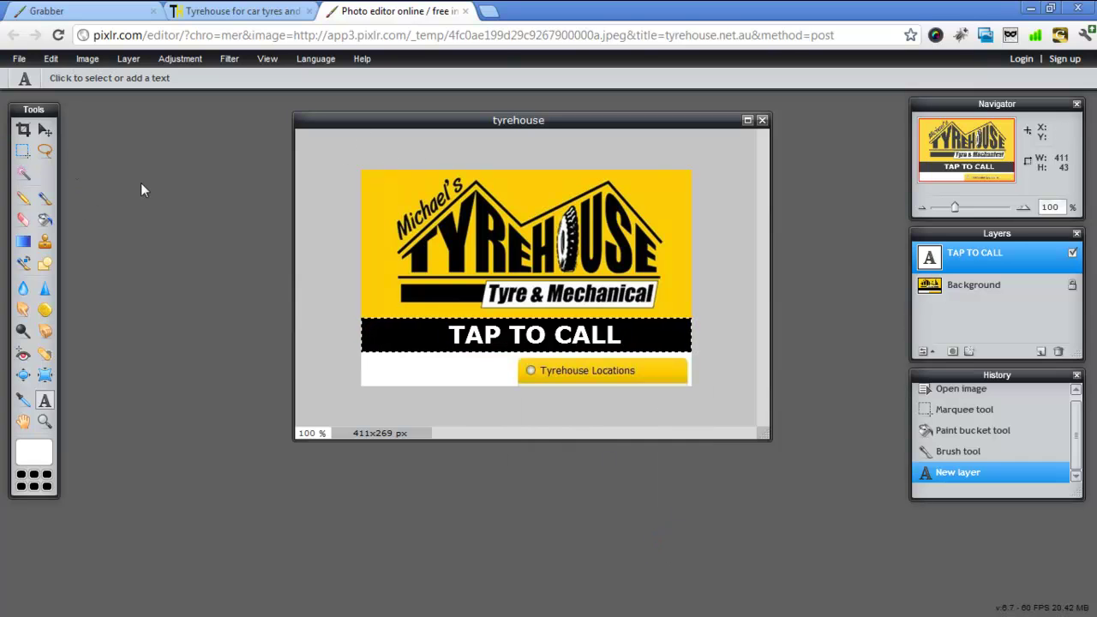
# Step: Crop the image to the logo and TAP TO CALL band
pyautogui.click(23, 150)
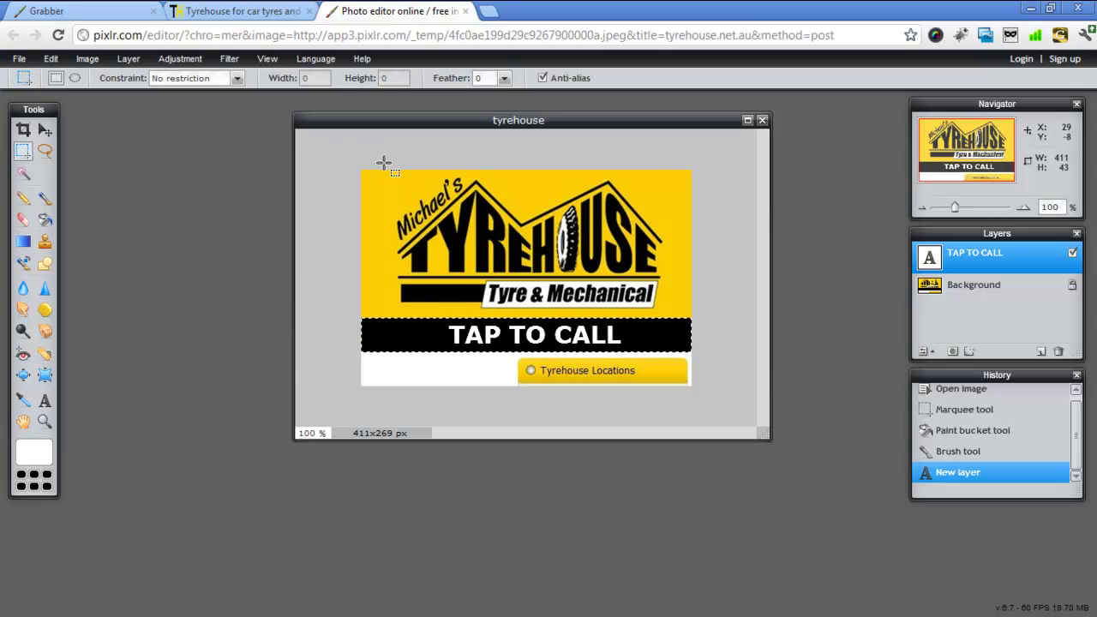
pyautogui.moveTo(390, 170); pyautogui.dragTo(668, 351)
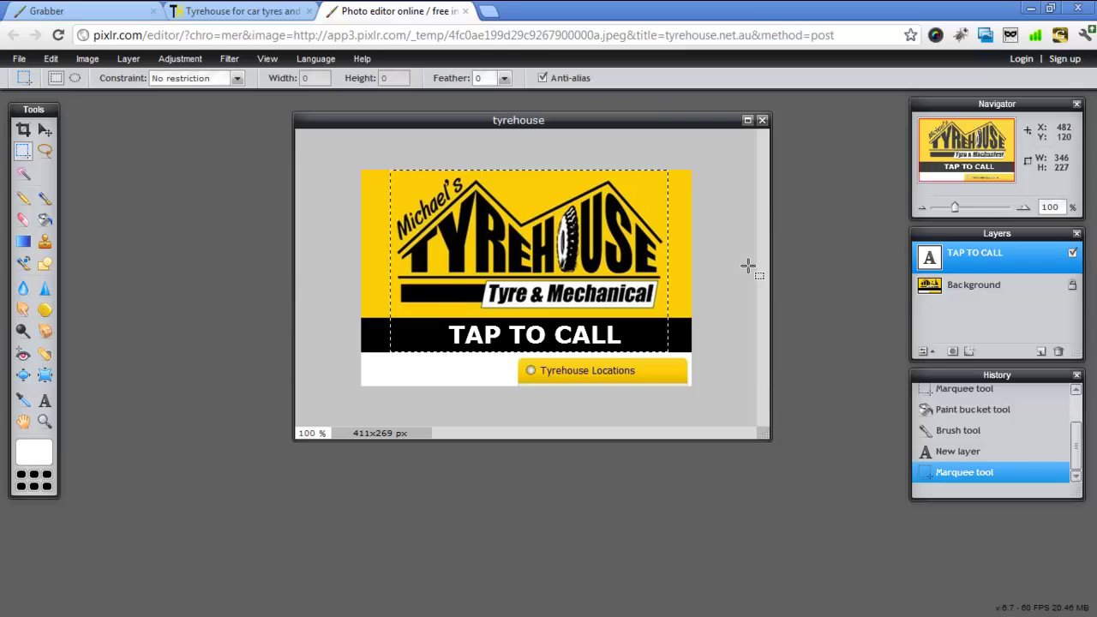
pyautogui.click(86, 60)
pyautogui.click(109, 193)
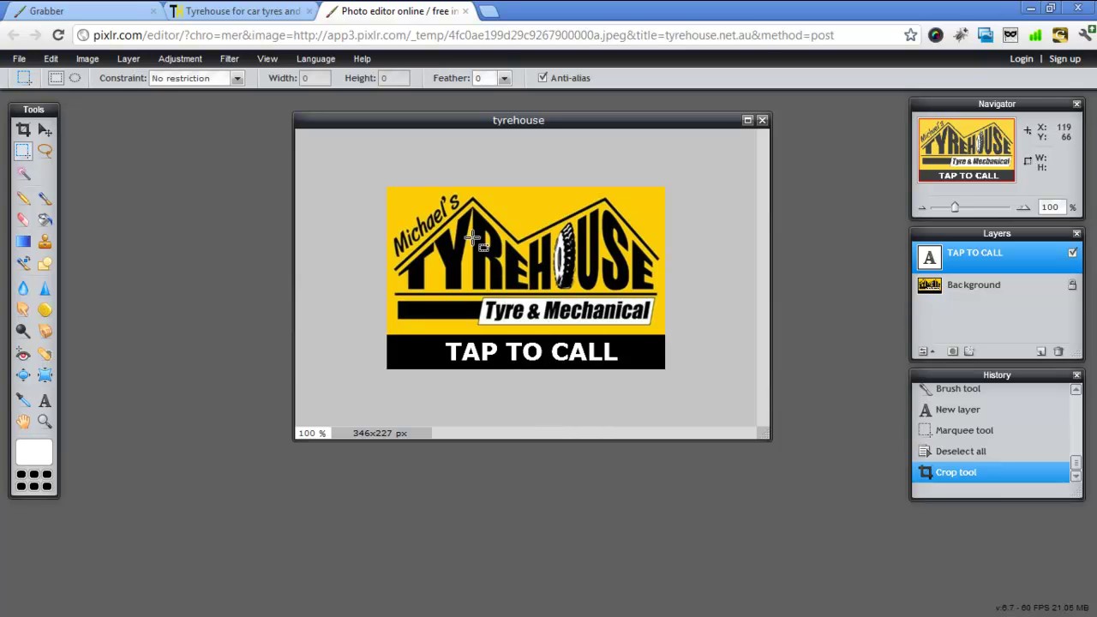
# Step: Save the image as JPEG quality 80, overwriting tyrehouse.jpg in the images folder
pyautogui.click(19, 59)
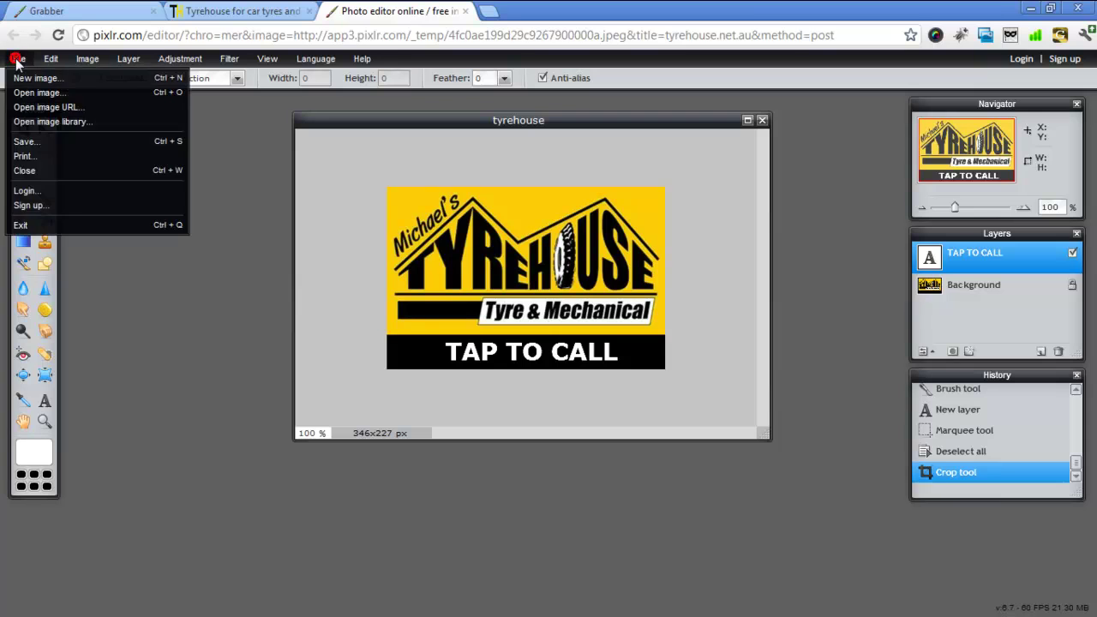
pyautogui.click(26, 141)
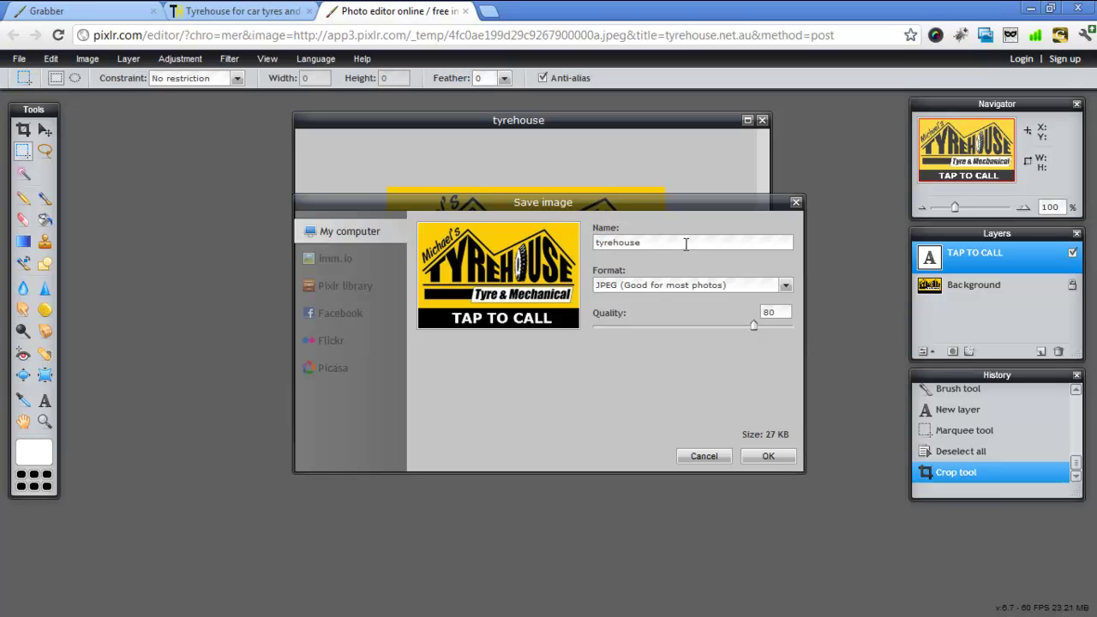
pyautogui.click(768, 457)
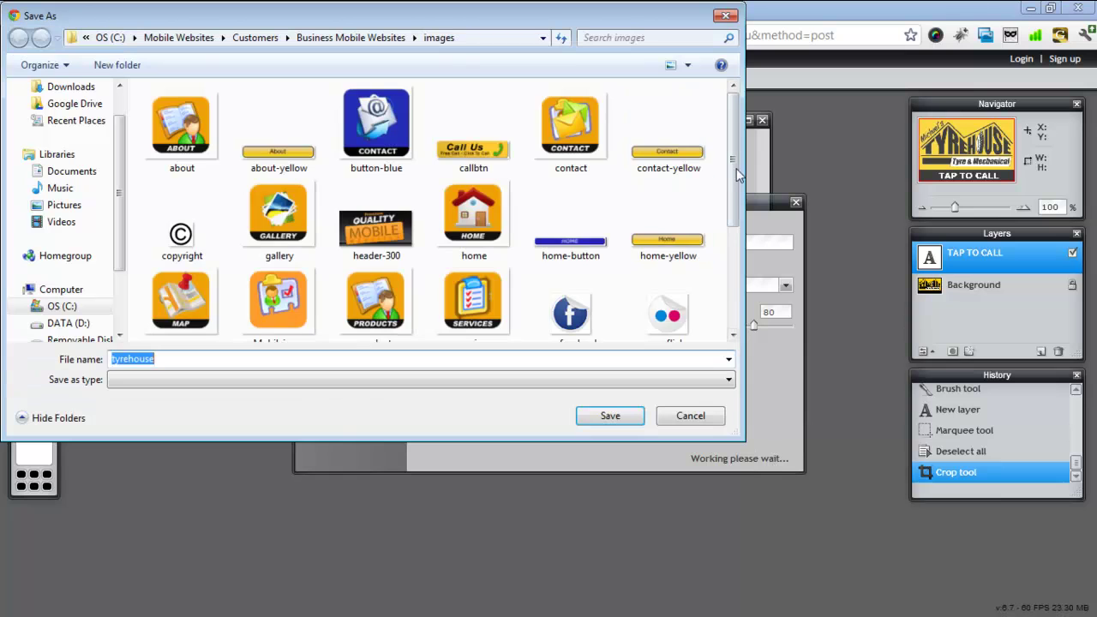
pyautogui.moveTo(738, 174); pyautogui.dragTo(737, 260)
pyautogui.click(572, 245)
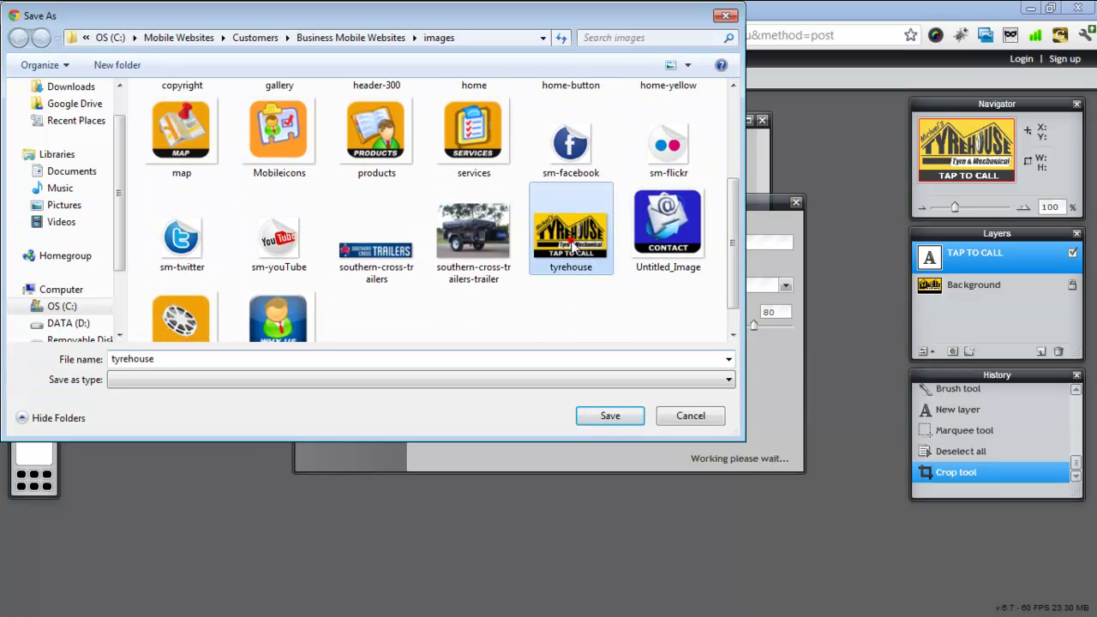
pyautogui.click(605, 417)
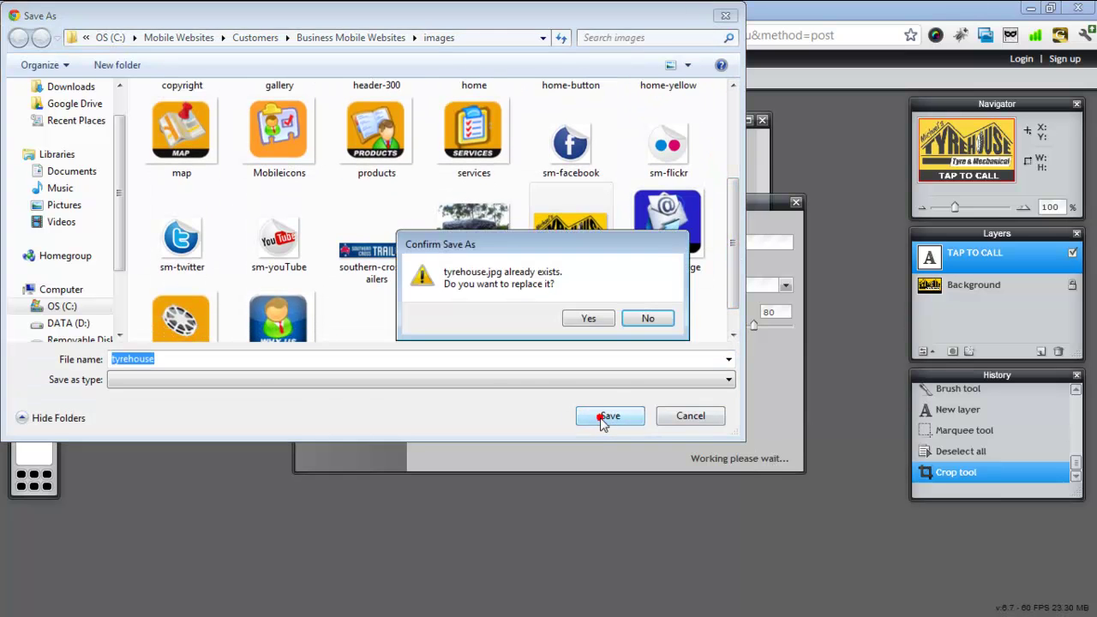
pyautogui.click(588, 318)
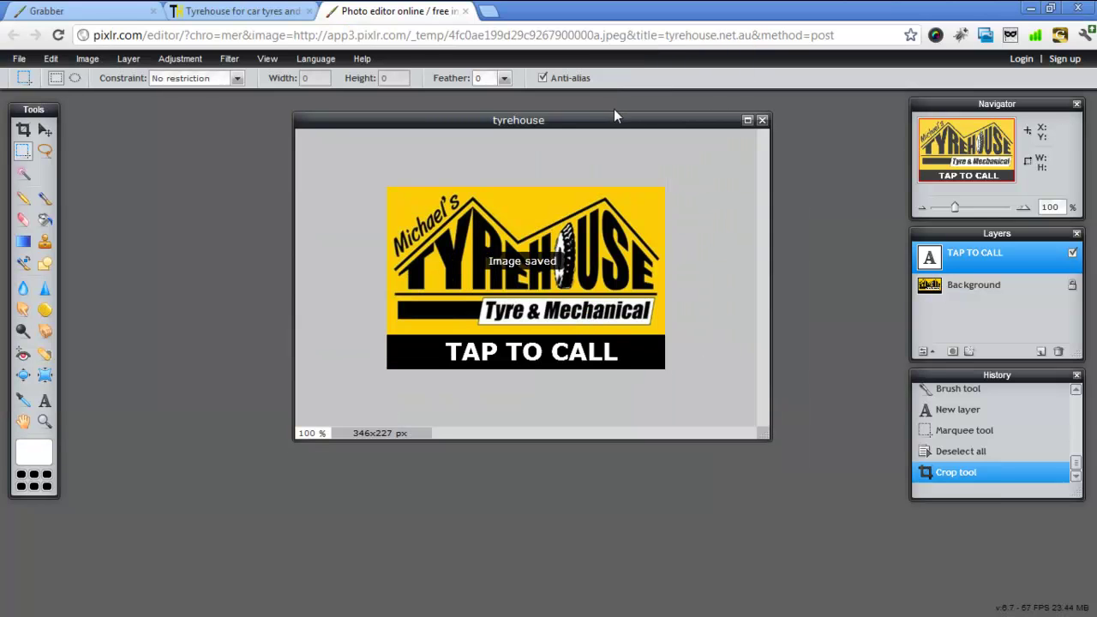
# Step: Move the logo window to the upper left and shrink it around the logo
pyautogui.moveTo(614, 117); pyautogui.dragTo(397, 96)
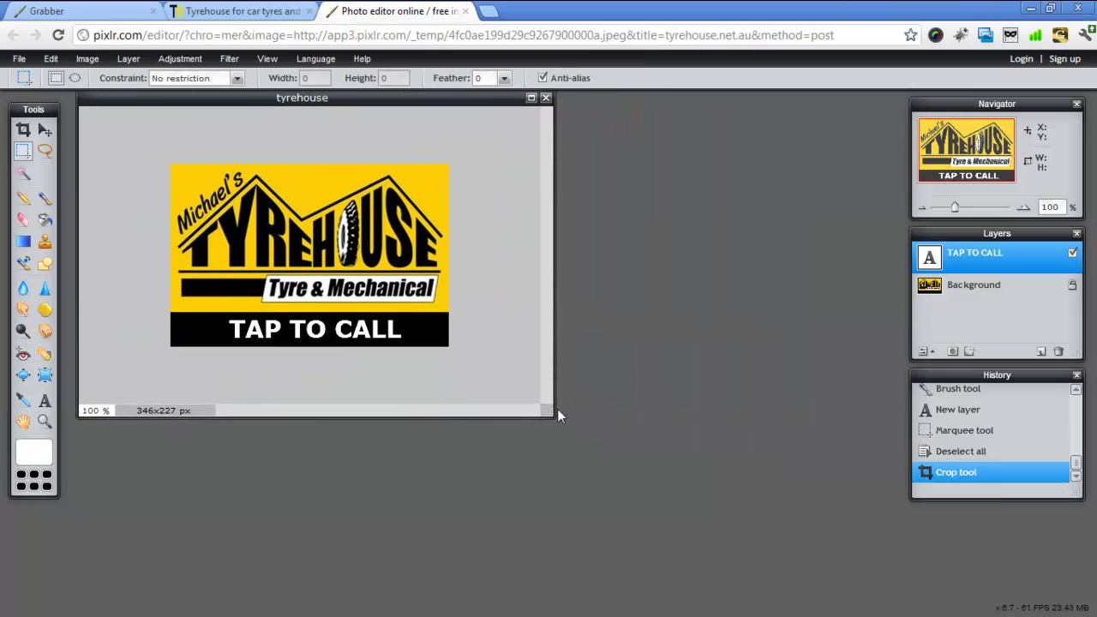
pyautogui.moveTo(546, 410); pyautogui.dragTo(444, 327)
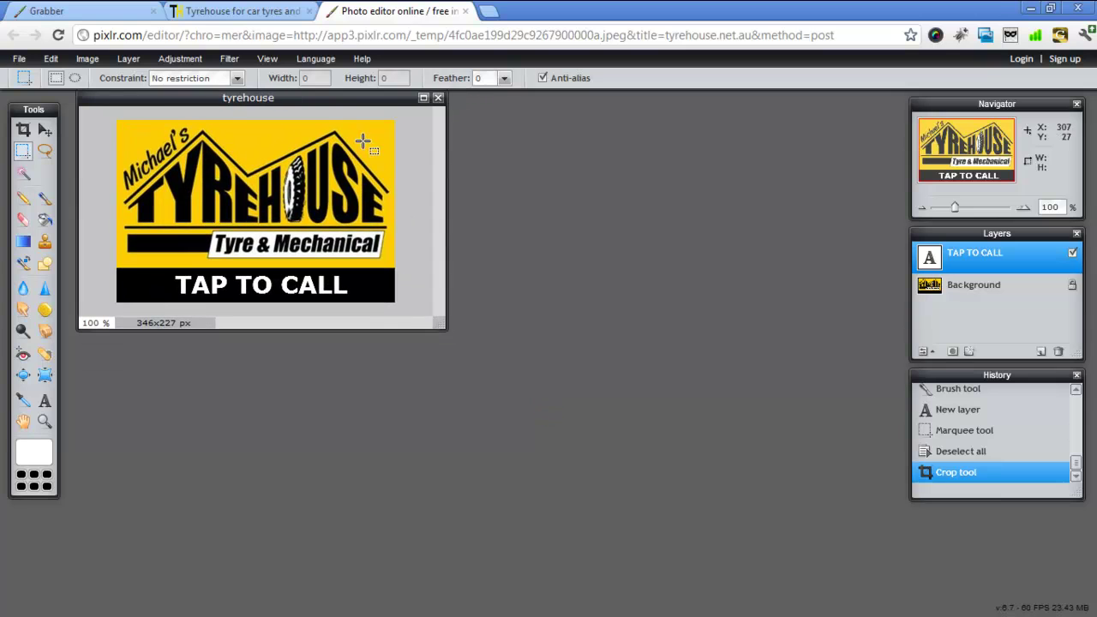
pyautogui.moveTo(346, 97); pyautogui.dragTo(334, 112)
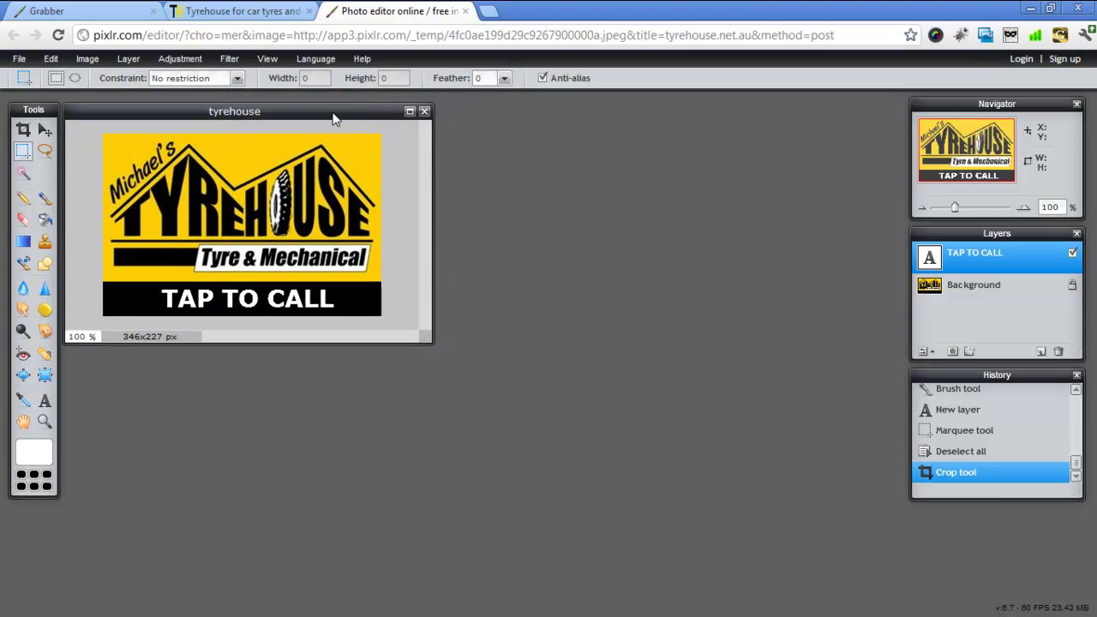
# Step: Create a new 300x300 image with a transparent background
pyautogui.click(18, 58)
pyautogui.click(36, 78)
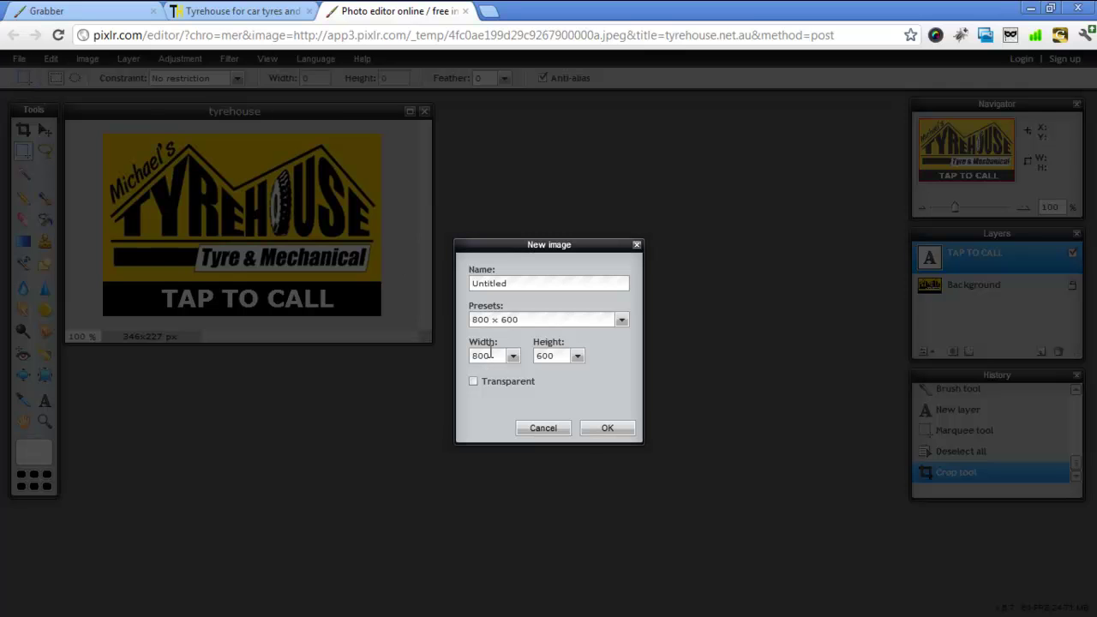
pyautogui.moveTo(491, 353); pyautogui.dragTo(467, 359)
pyautogui.moveTo(553, 355); pyautogui.dragTo(531, 362)
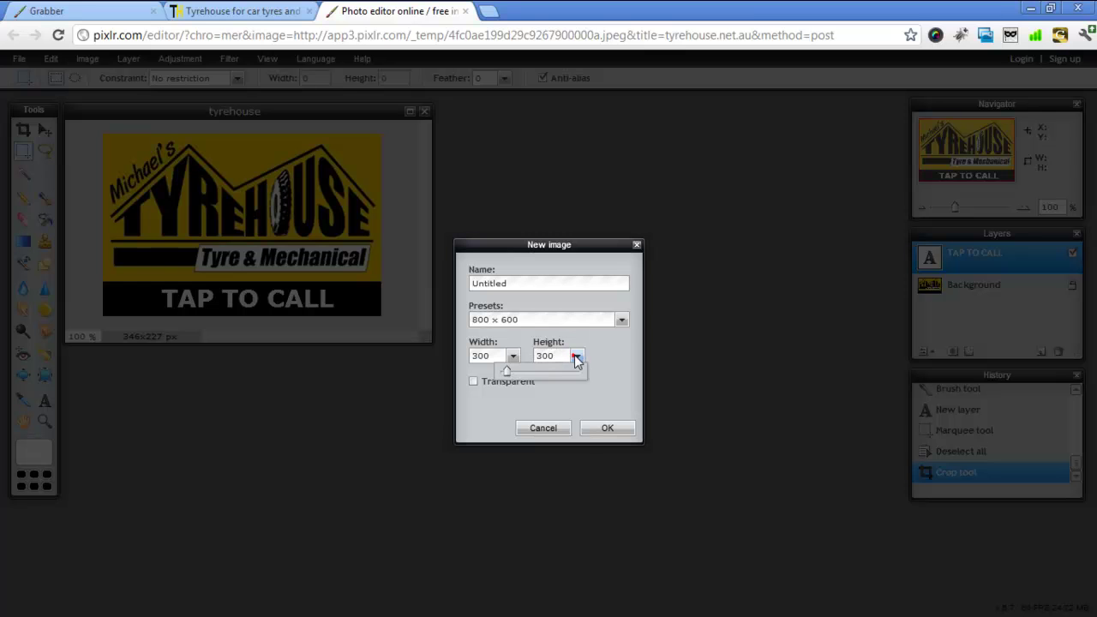
pyautogui.click(578, 356)
pyautogui.click(612, 375)
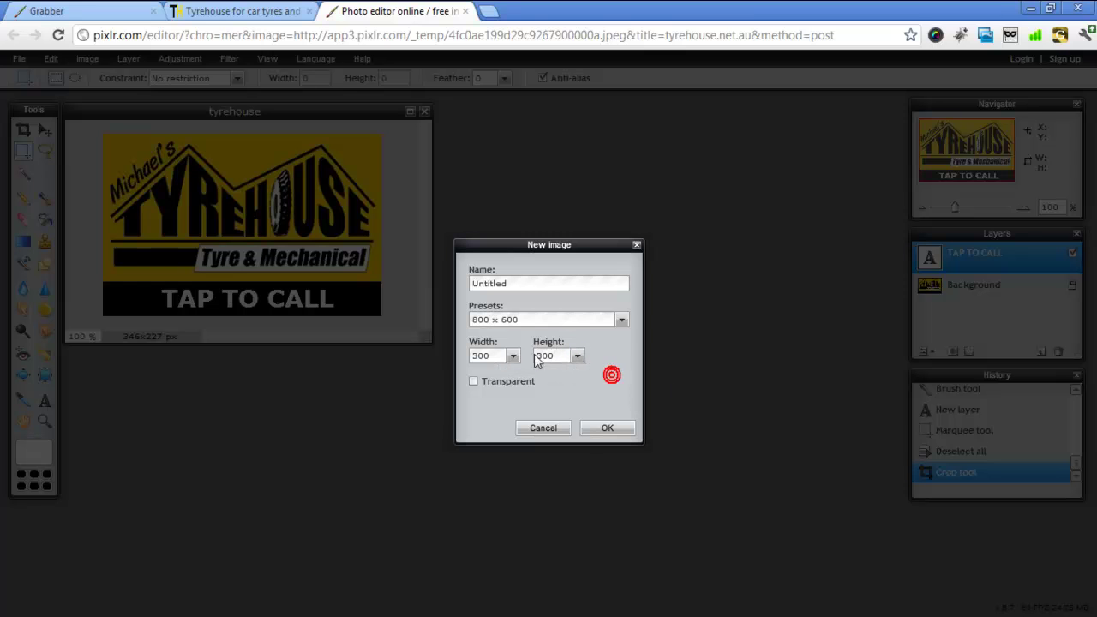
pyautogui.click(473, 381)
pyautogui.click(606, 430)
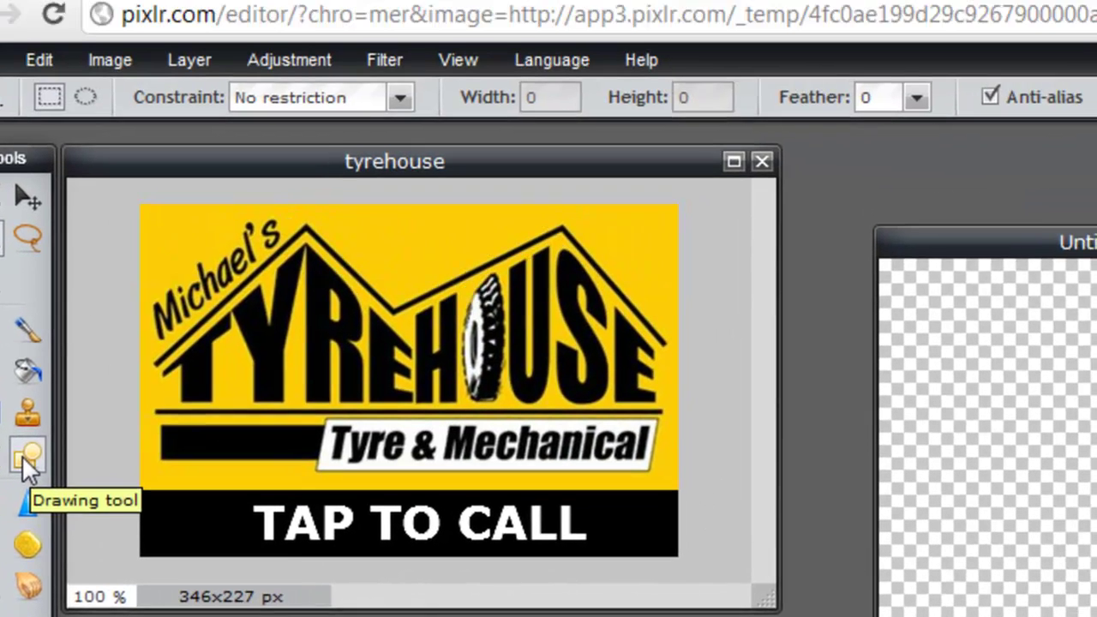
# Step: Set the drawing tool to rounded rectangle with corner radius 65
pyautogui.click(84, 268)
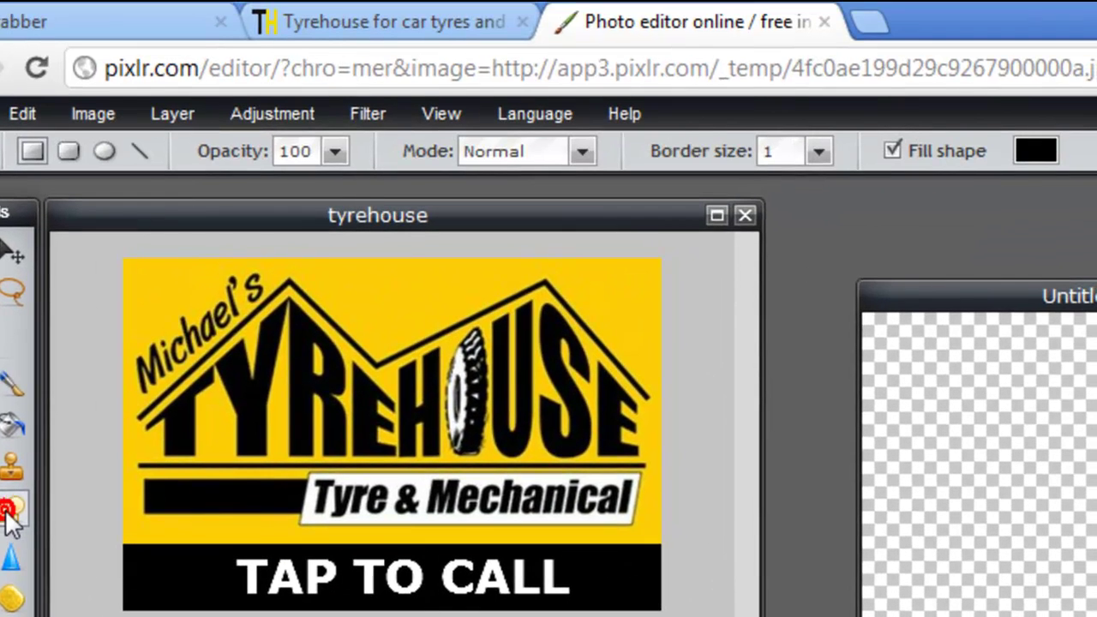
pyautogui.click(72, 149)
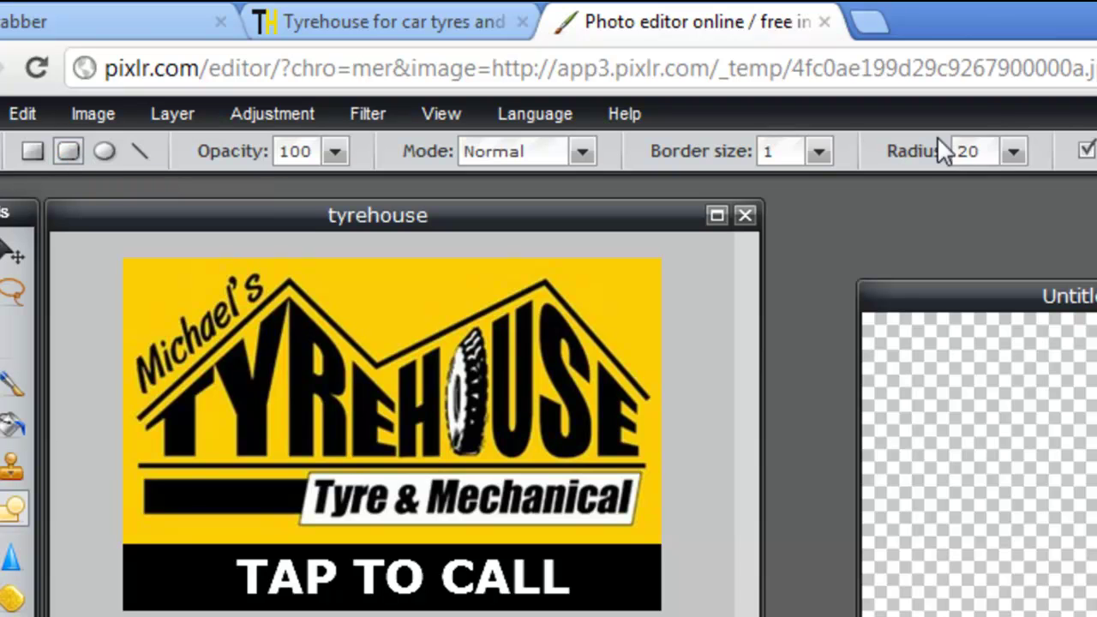
pyautogui.moveTo(998, 146); pyautogui.dragTo(915, 163)
pyautogui.write('65')
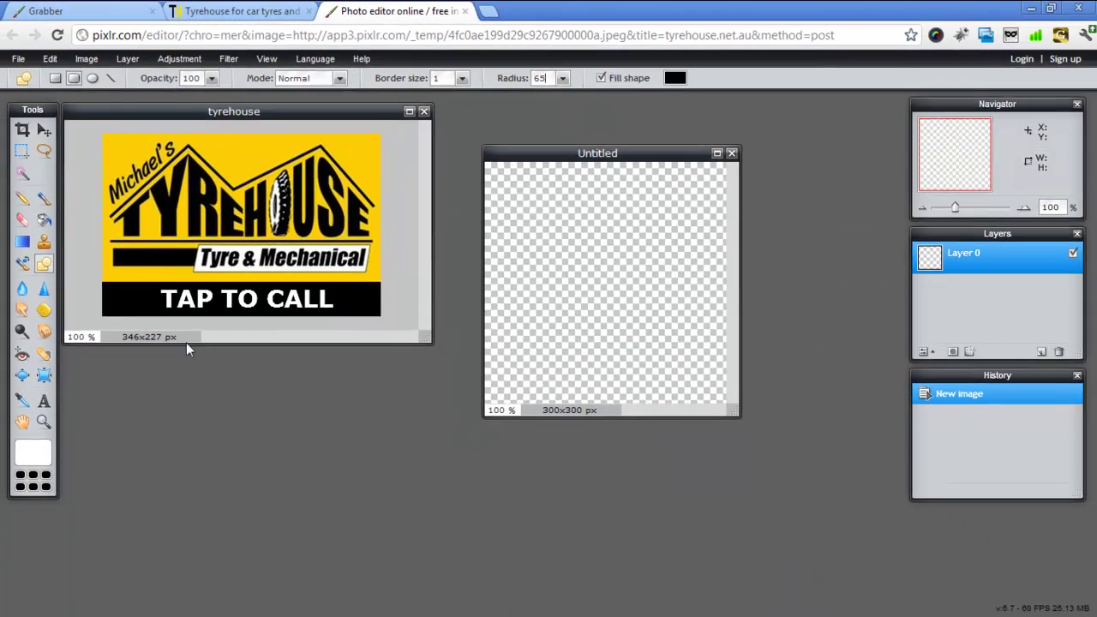
# Step: Sample the logo's yellow for stroke and fill, then draw a rounded square filling the canvas
pyautogui.click(36, 454)
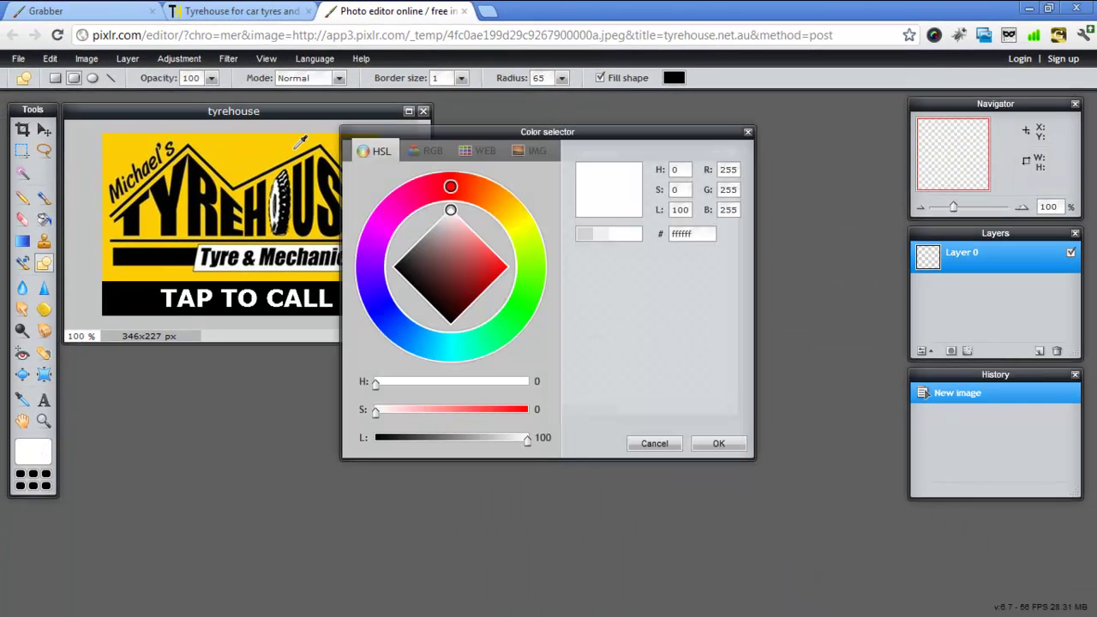
pyautogui.click(257, 146)
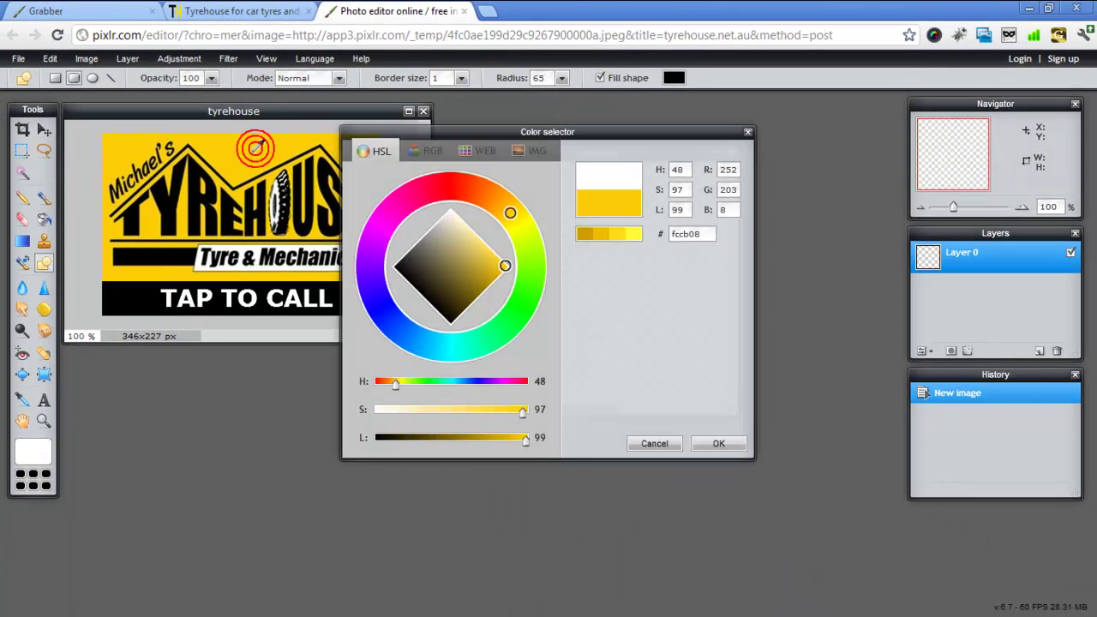
pyautogui.click(716, 444)
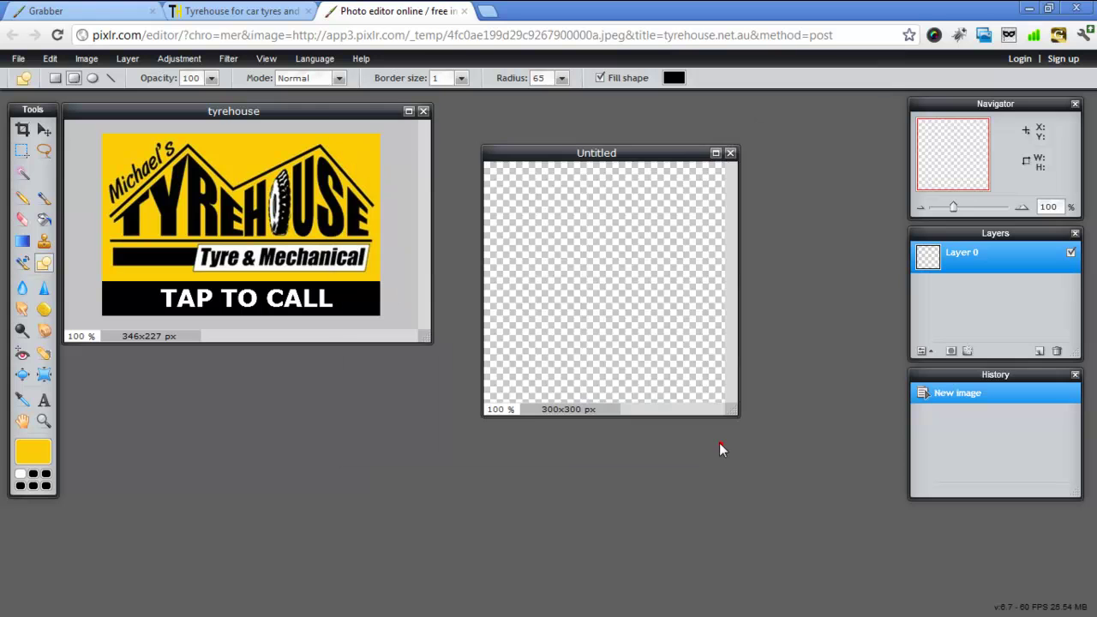
pyautogui.click(675, 78)
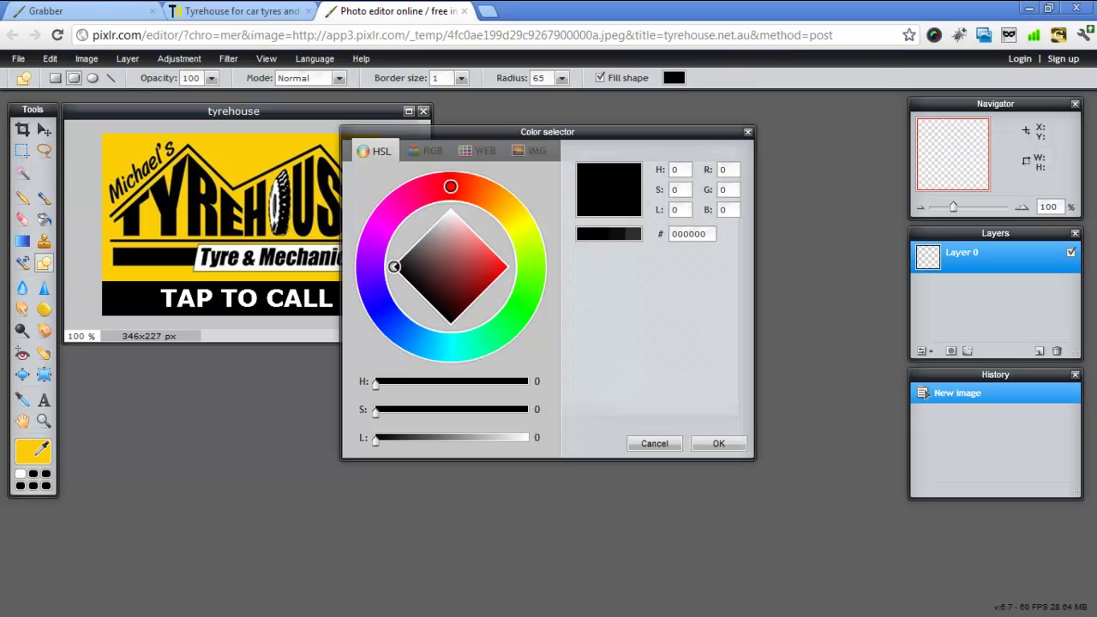
pyautogui.click(36, 456)
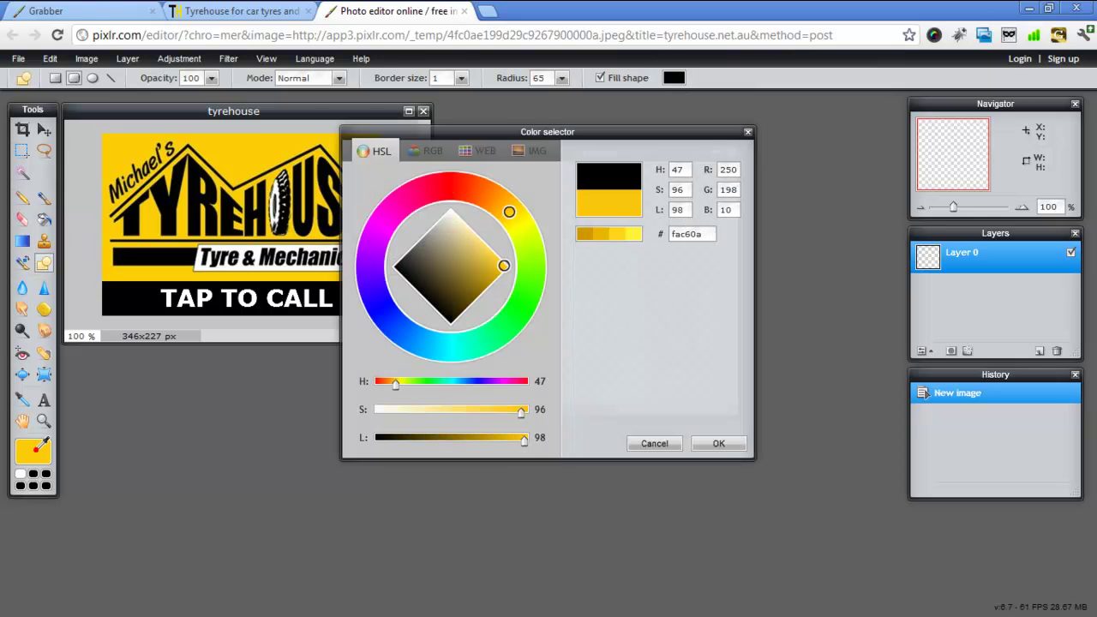
pyautogui.click(718, 444)
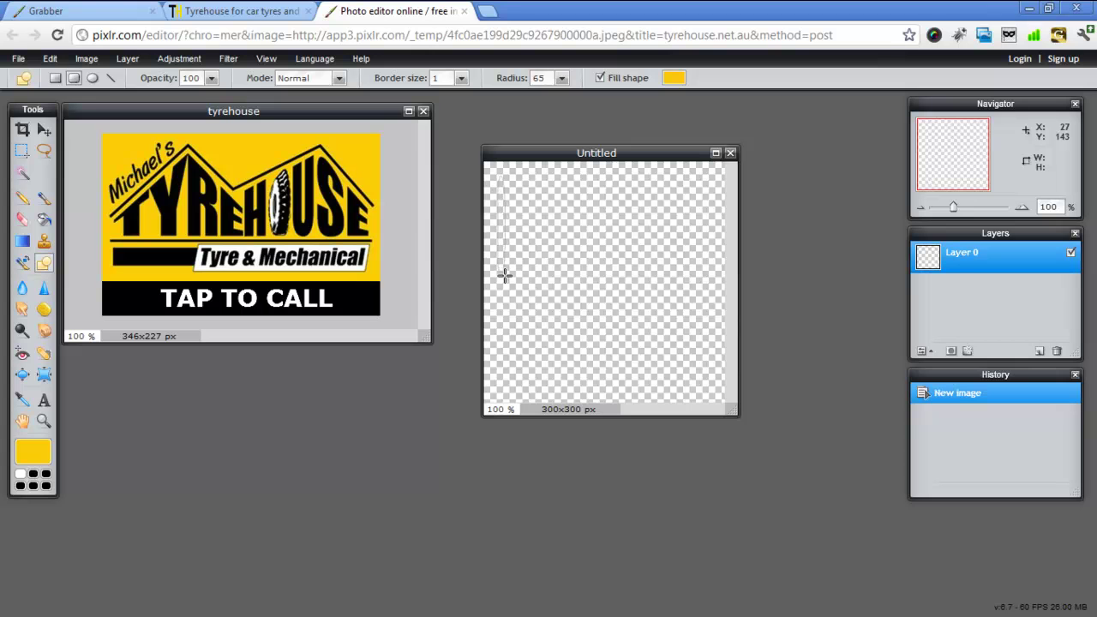
pyautogui.moveTo(509, 332); pyautogui.dragTo(712, 390)
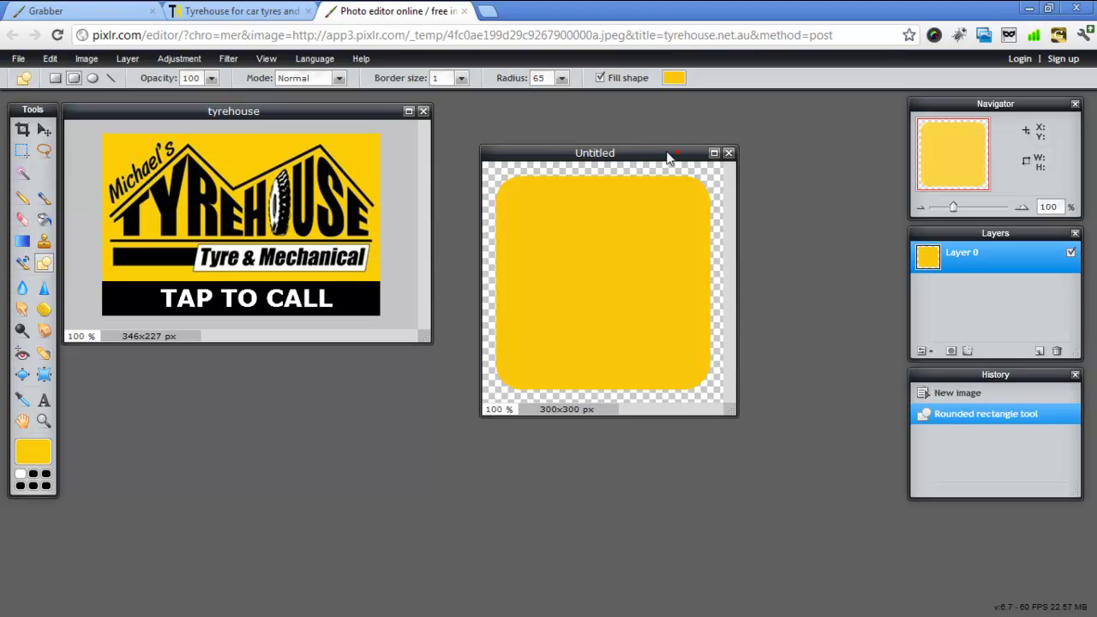
# Step: Reposition and enlarge the Untitled window, then close the tyrehouse logo image
pyautogui.moveTo(669, 154)
pyautogui.mouseDown()
pyautogui.moveTo(649, 159)
pyautogui.moveTo(659, 152)
pyautogui.mouseUp()
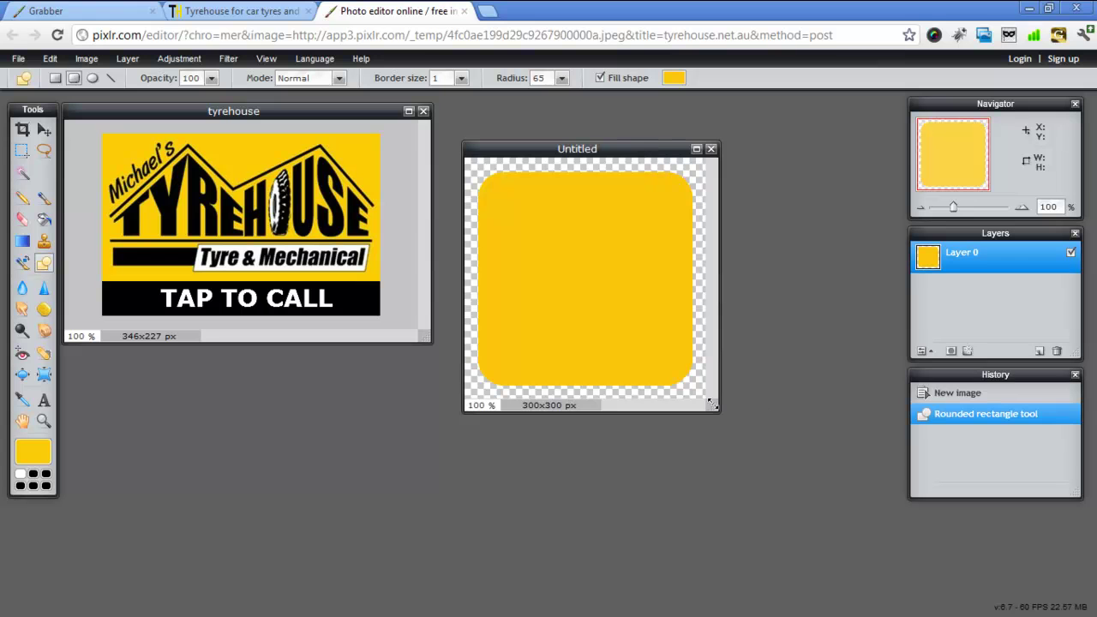
pyautogui.moveTo(710, 403); pyautogui.dragTo(767, 467)
pyautogui.click(423, 111)
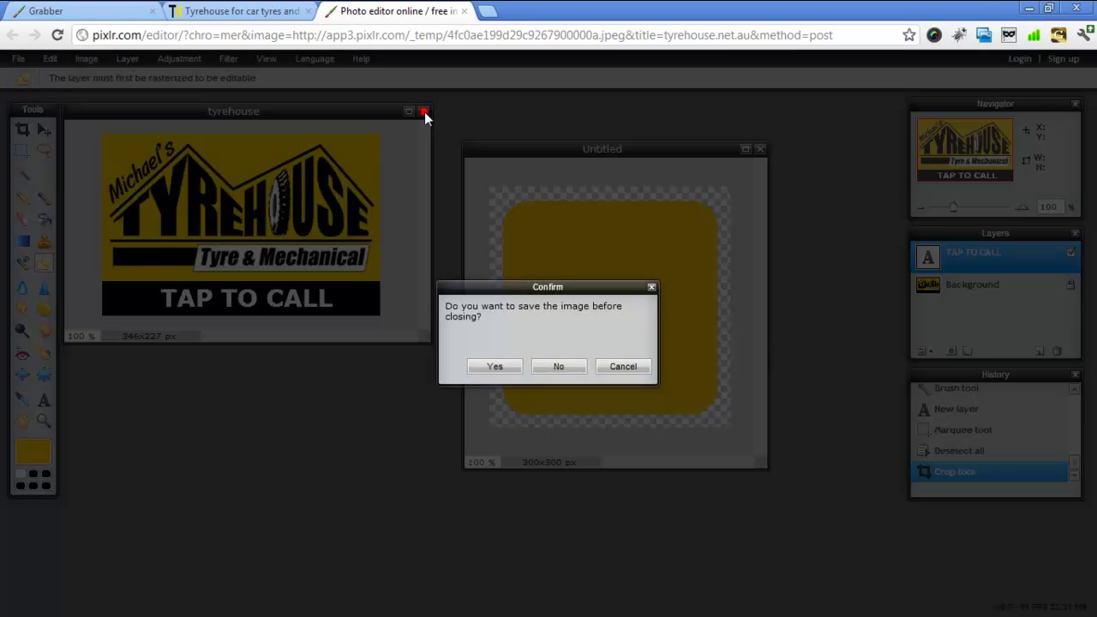
# Step: Discard the logo's changes, then select and copy the square's bottom 55 px strip
pyautogui.click(559, 366)
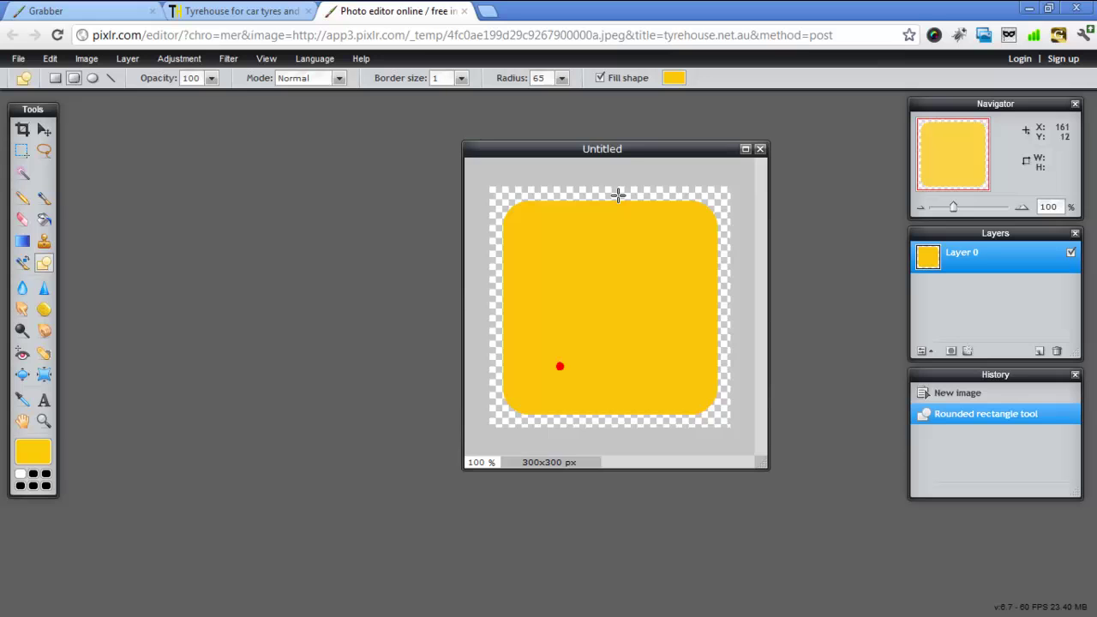
pyautogui.moveTo(638, 152); pyautogui.dragTo(493, 135)
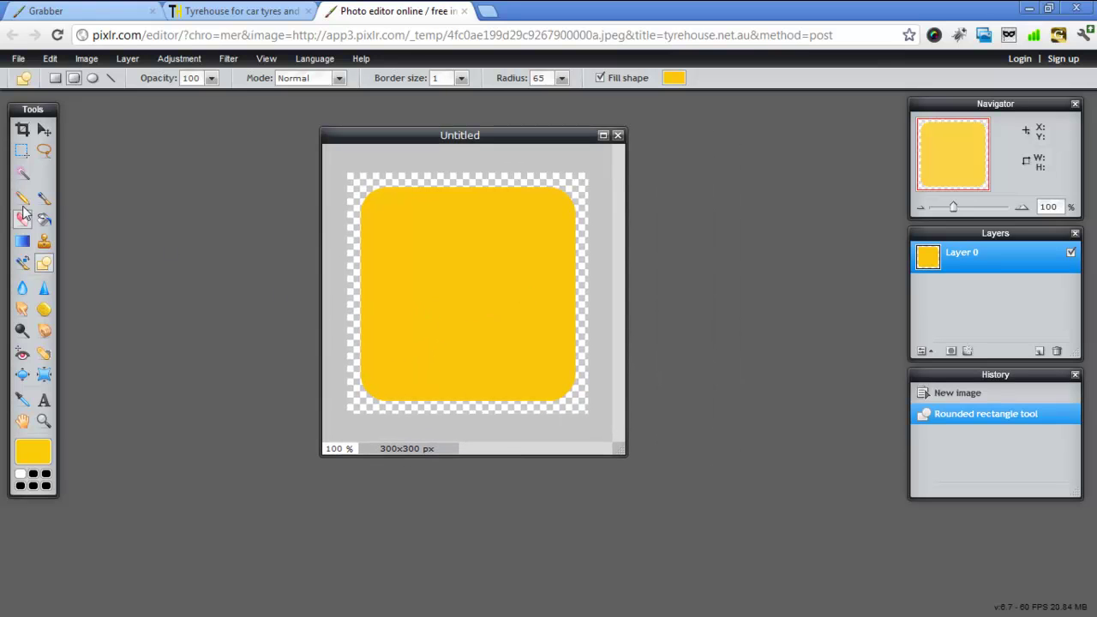
pyautogui.click(22, 151)
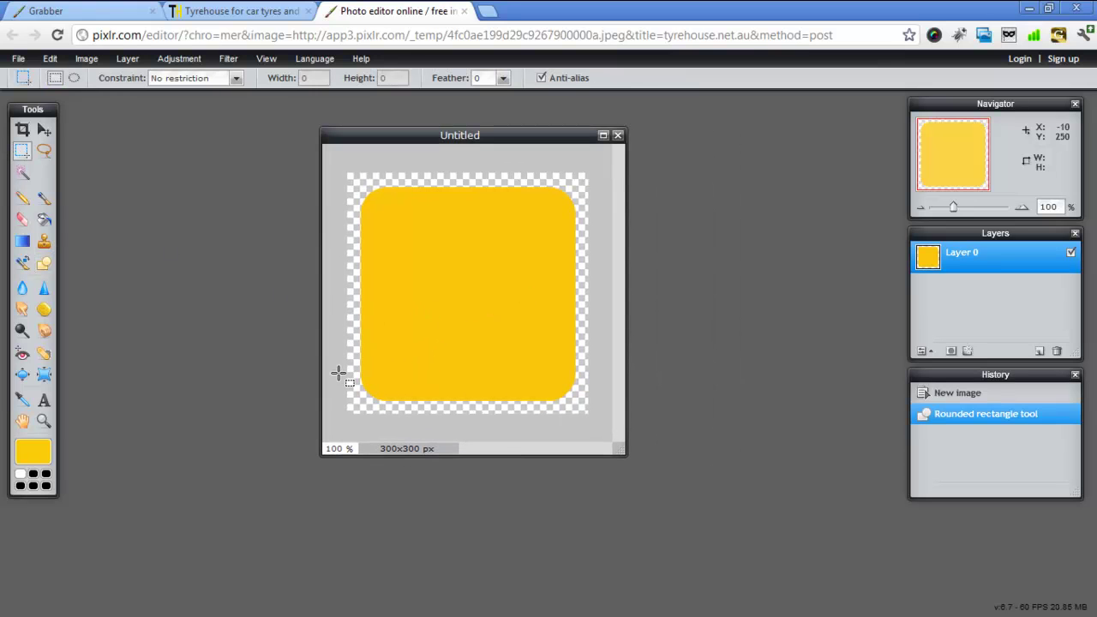
pyautogui.moveTo(339, 370); pyautogui.dragTo(588, 429)
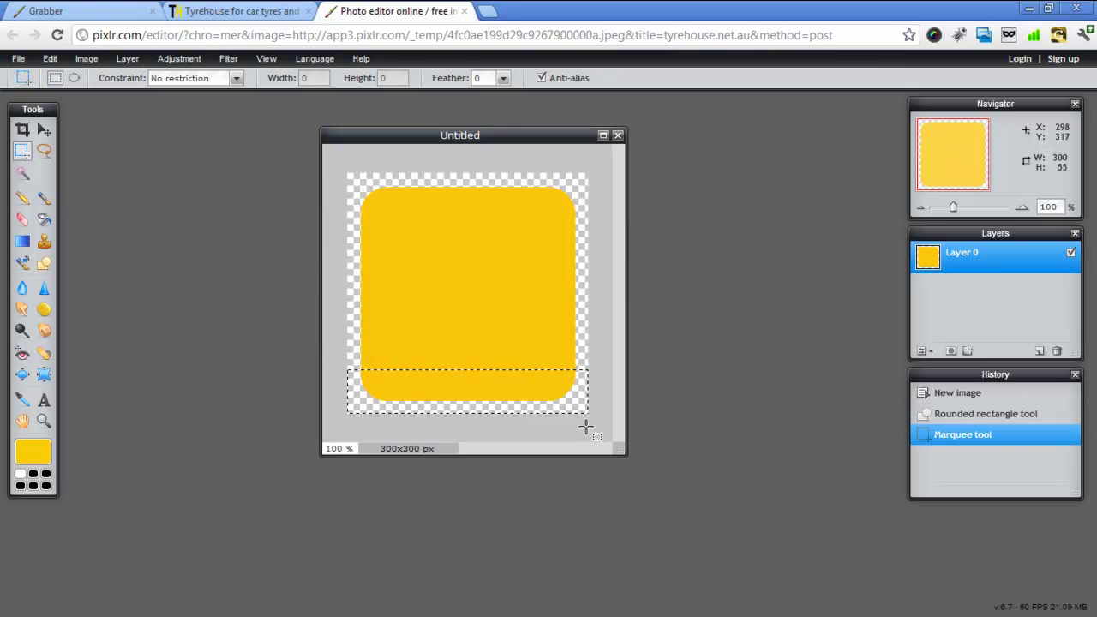
pyautogui.click(50, 58)
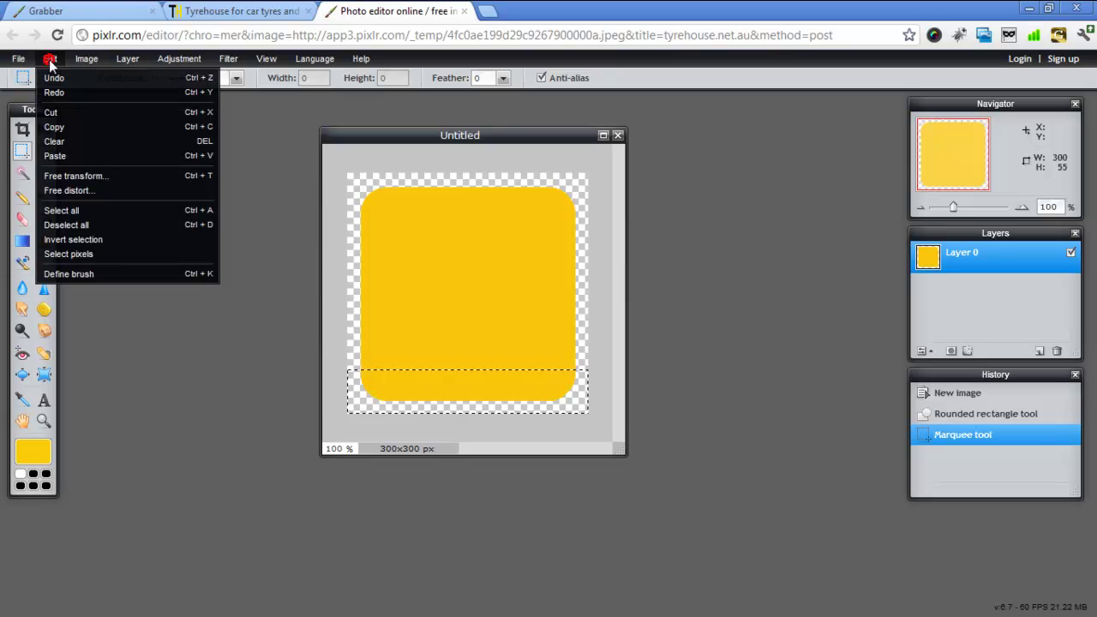
pyautogui.click(201, 127)
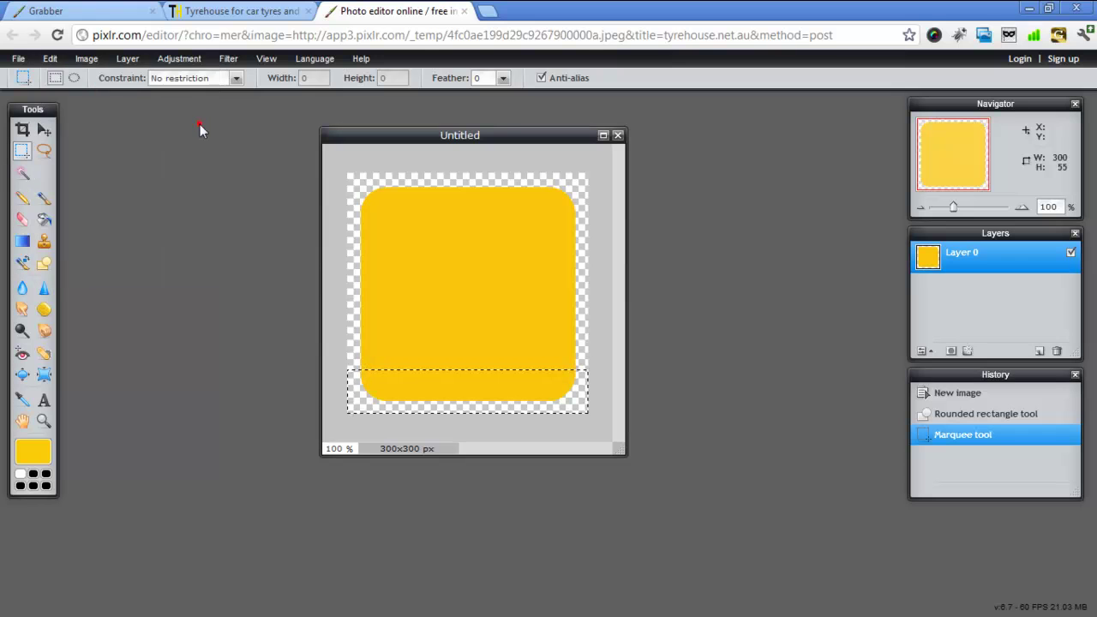
# Step: Create a new 267x39 transparent image and paste the yellow strip into it
pyautogui.click(18, 58)
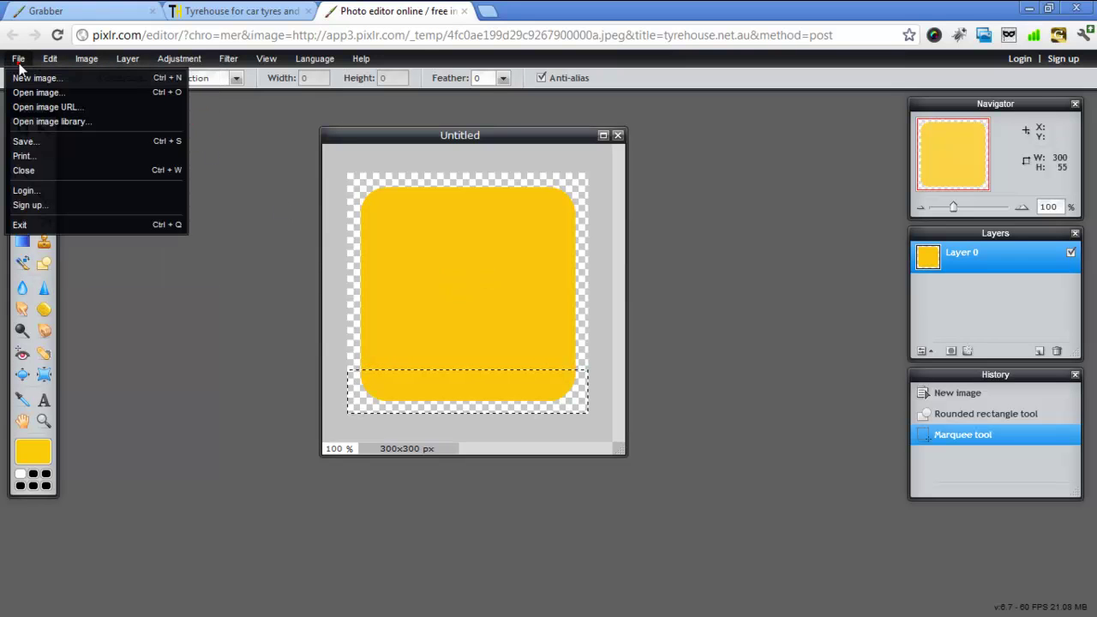
pyautogui.click(26, 76)
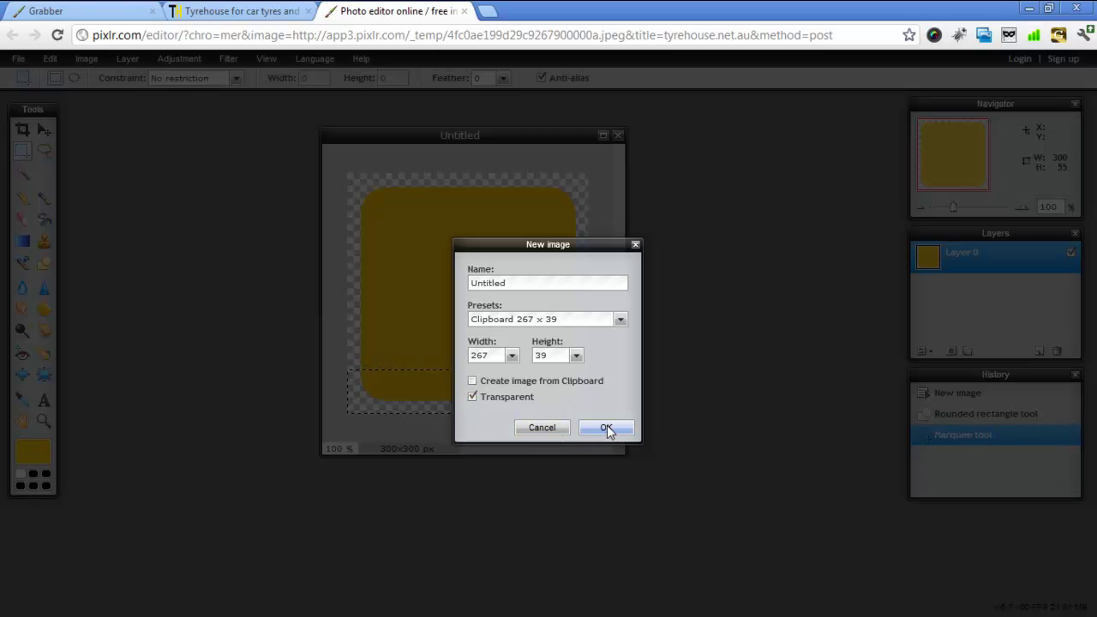
pyautogui.click(606, 428)
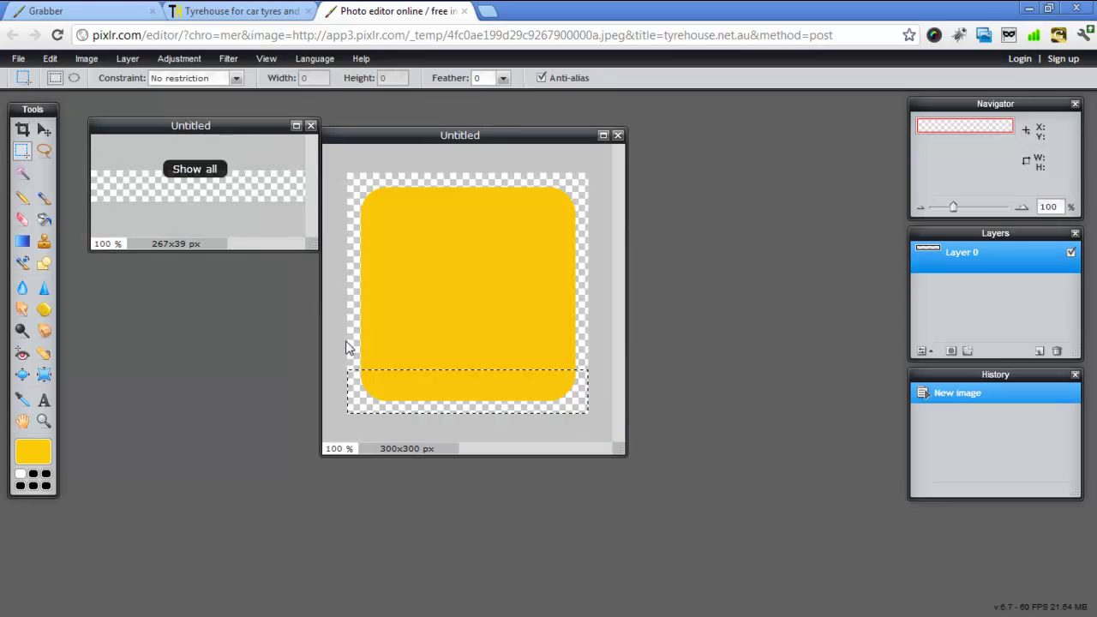
pyautogui.click(53, 59)
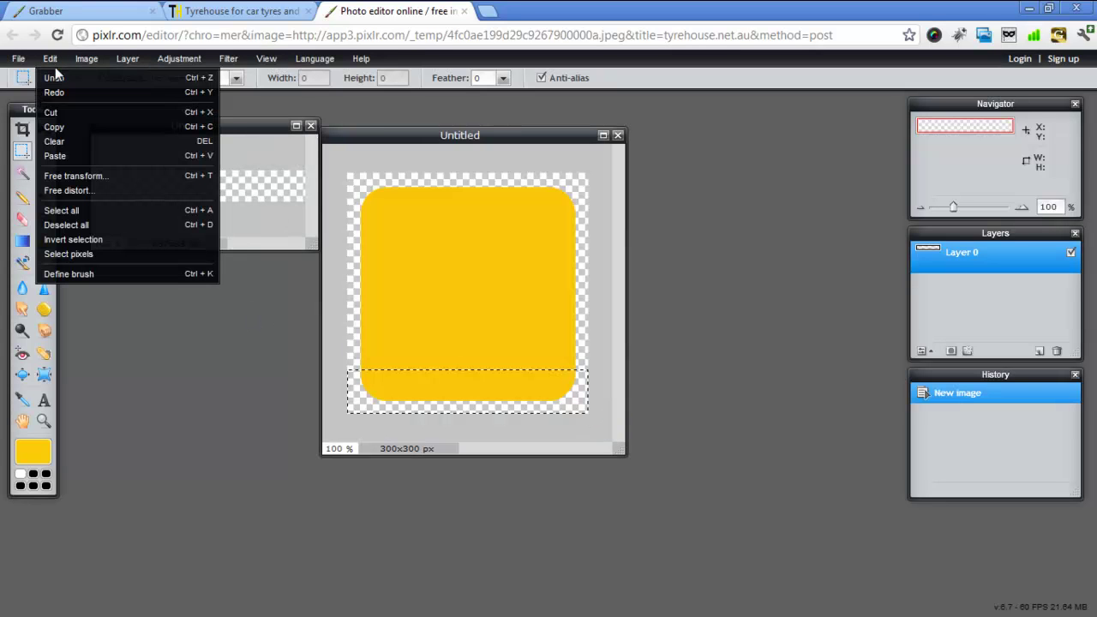
pyautogui.click(75, 156)
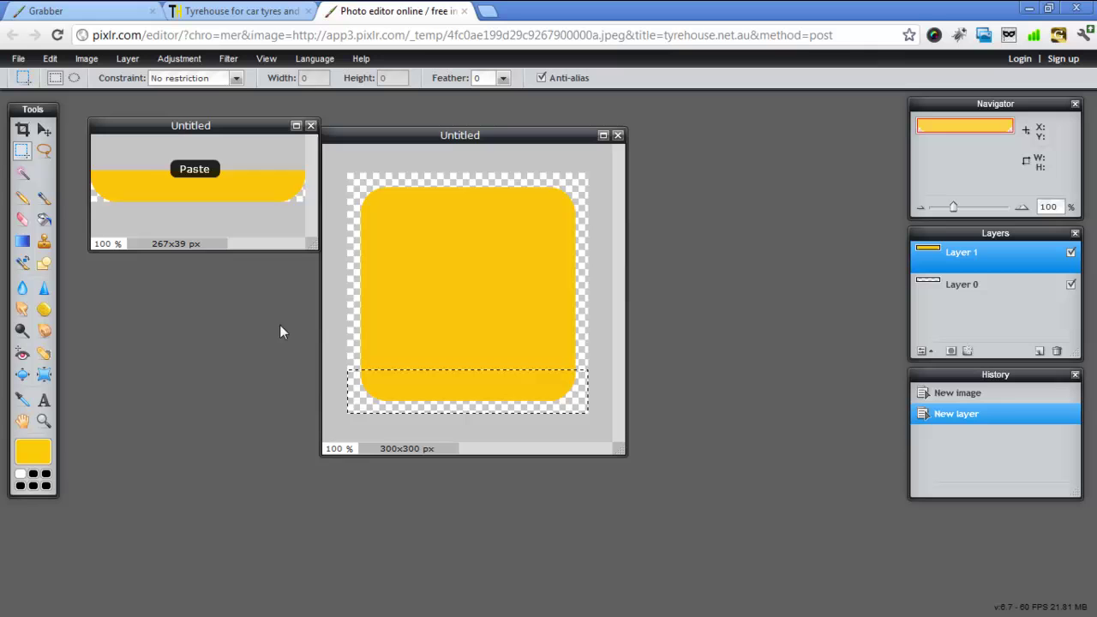
# Step: Fill the pasted strip solid black with the Paint Bucket, redoing it to cover the edges
pyautogui.click(30, 454)
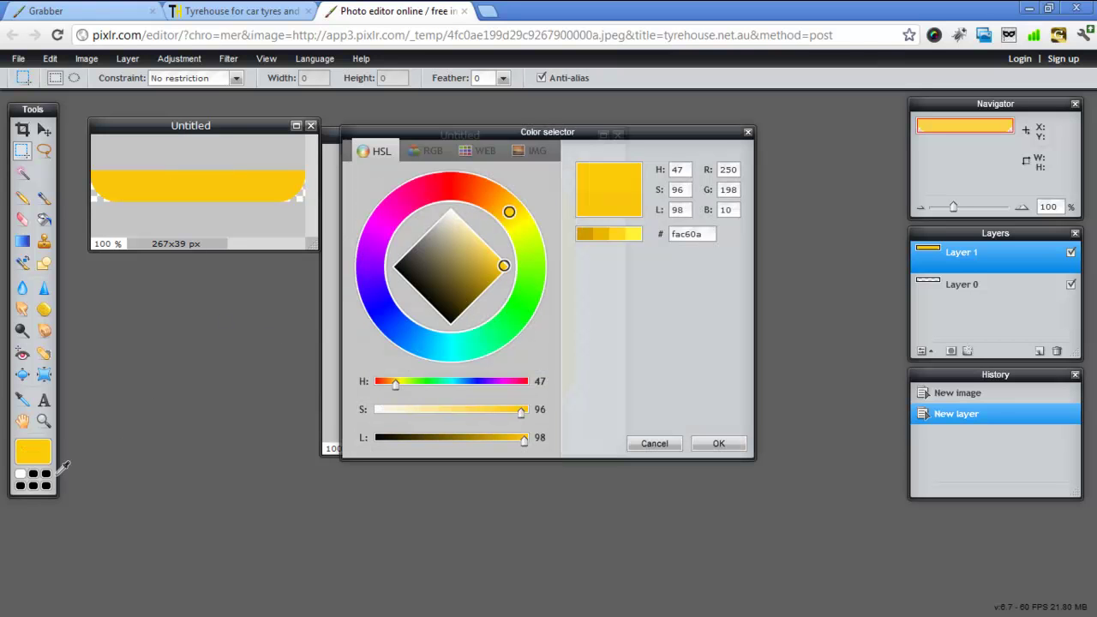
pyautogui.click(47, 473)
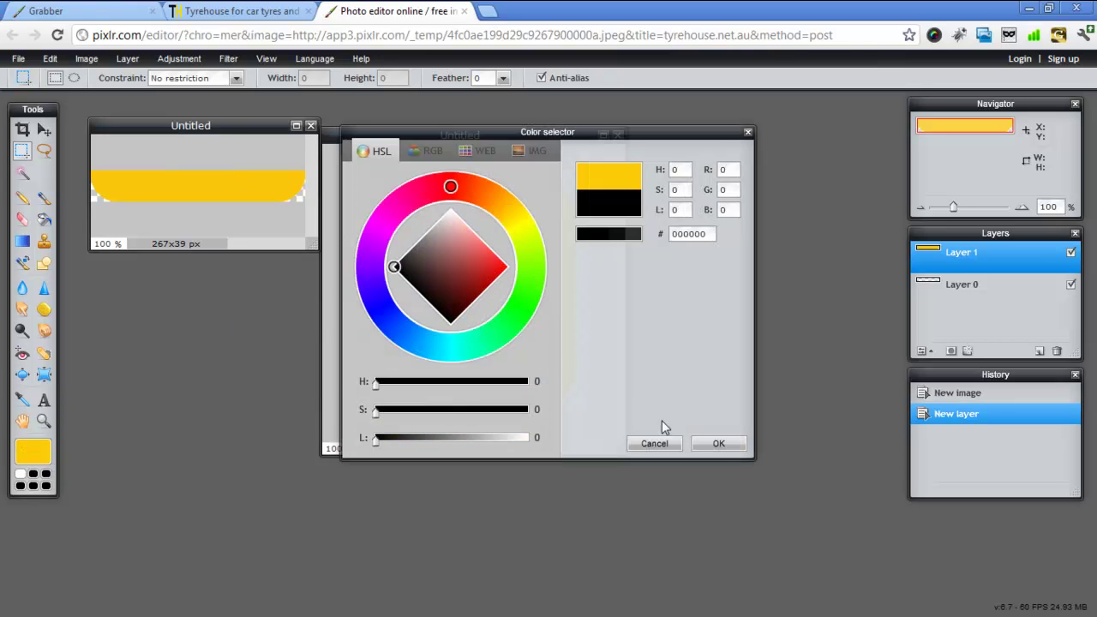
pyautogui.click(717, 445)
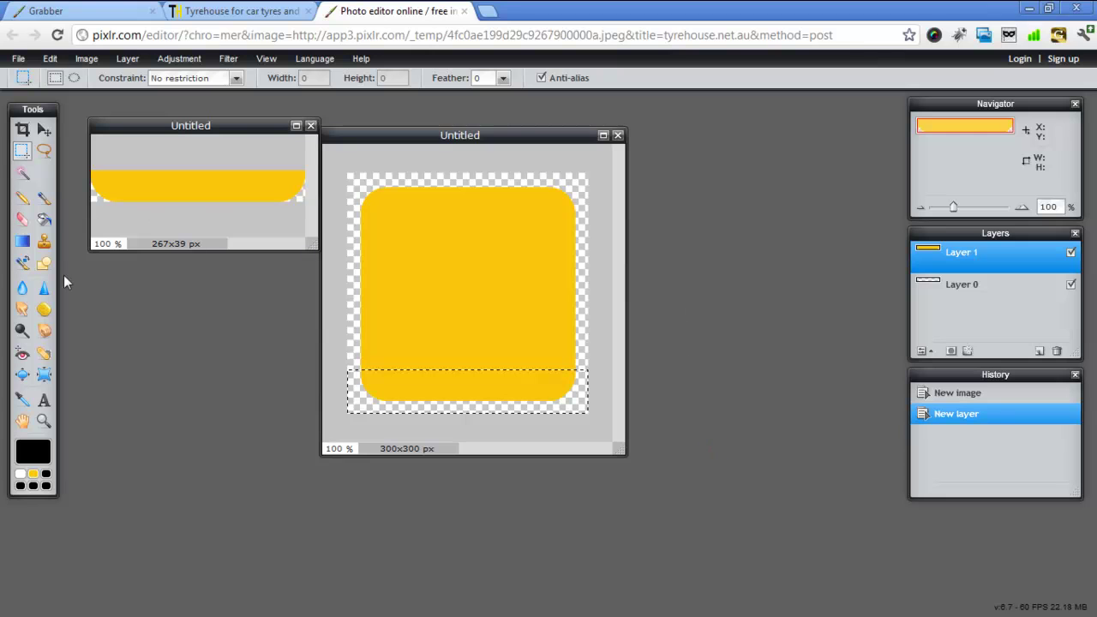
pyautogui.click(43, 220)
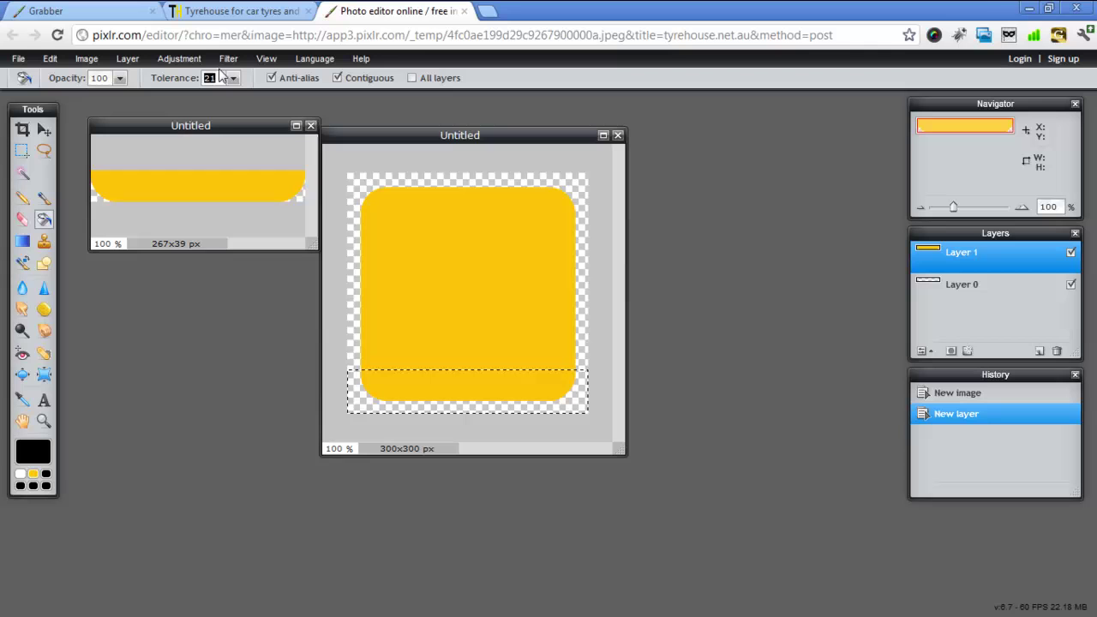
pyautogui.write('40')
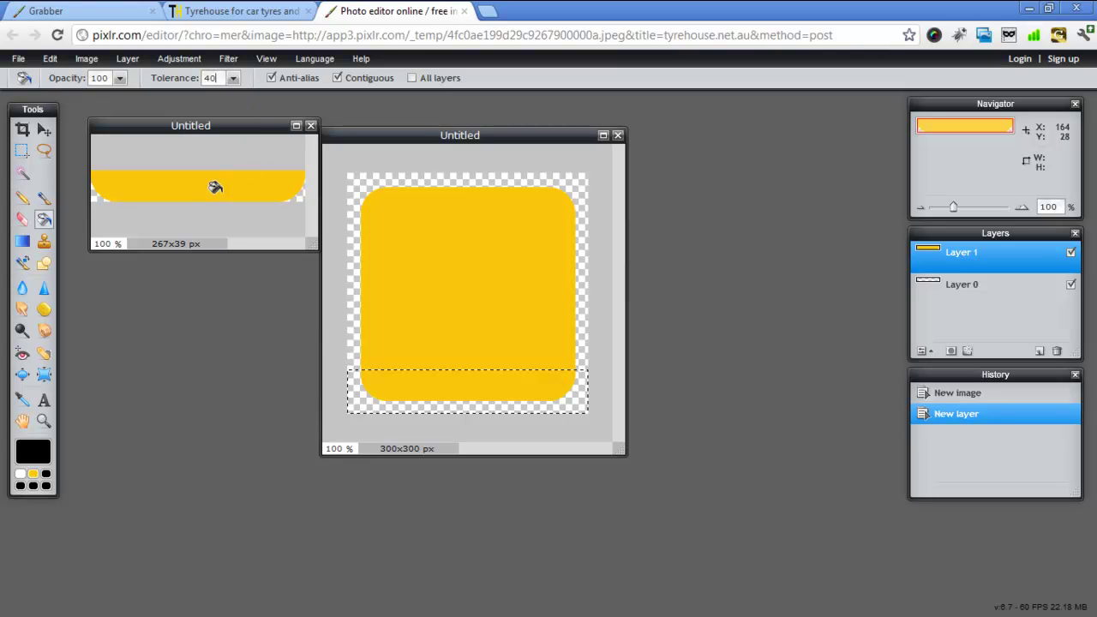
pyautogui.click(168, 180)
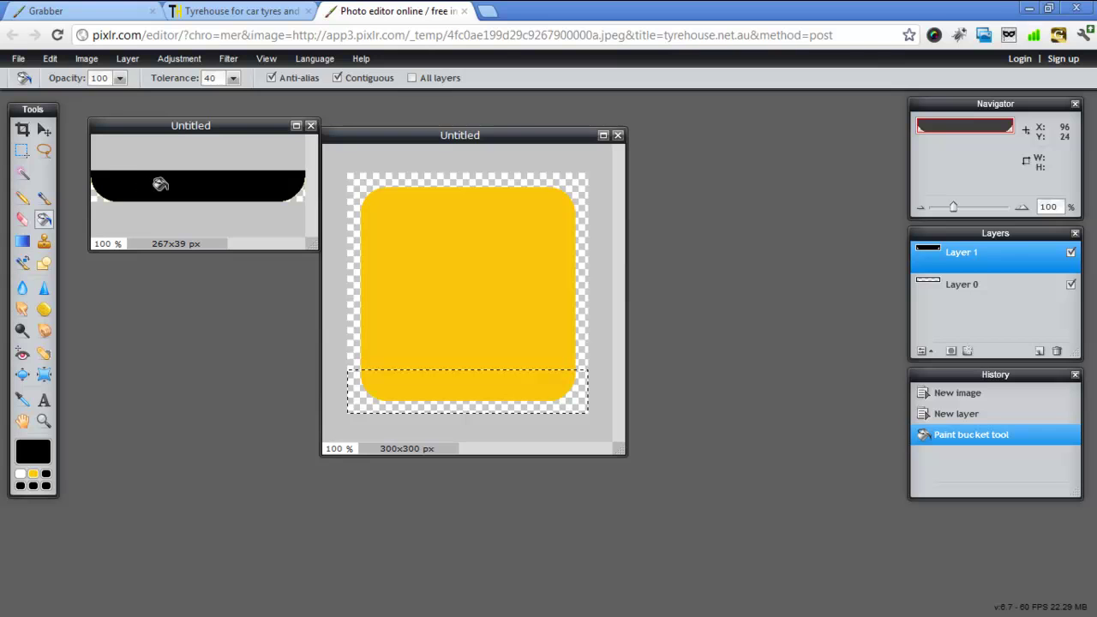
pyautogui.press('alt')
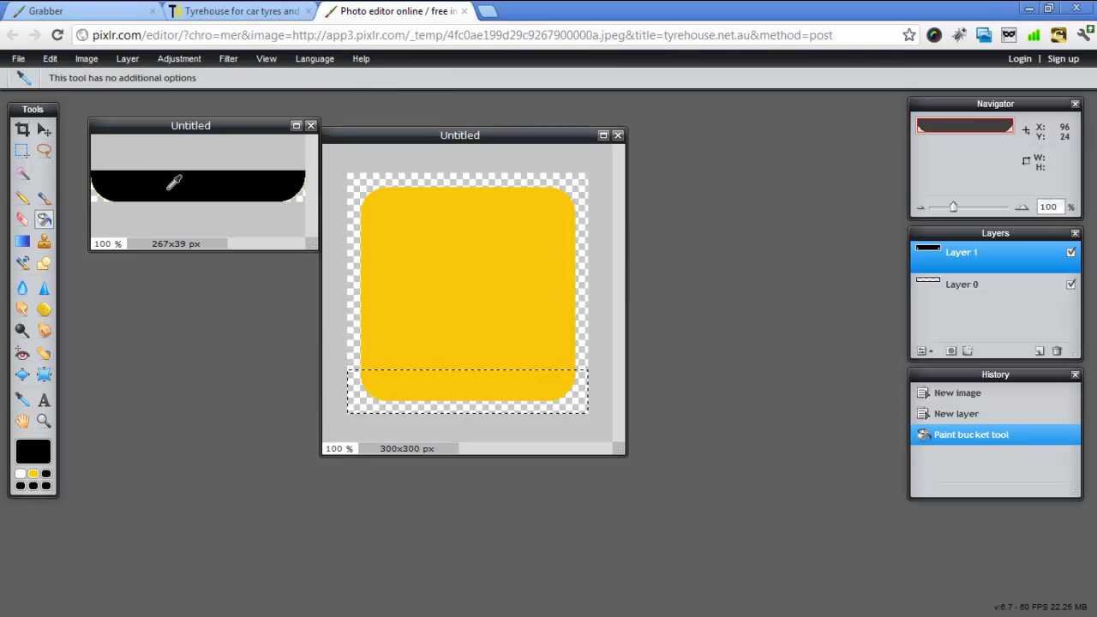
pyautogui.hotkey('ctrl', 'z')
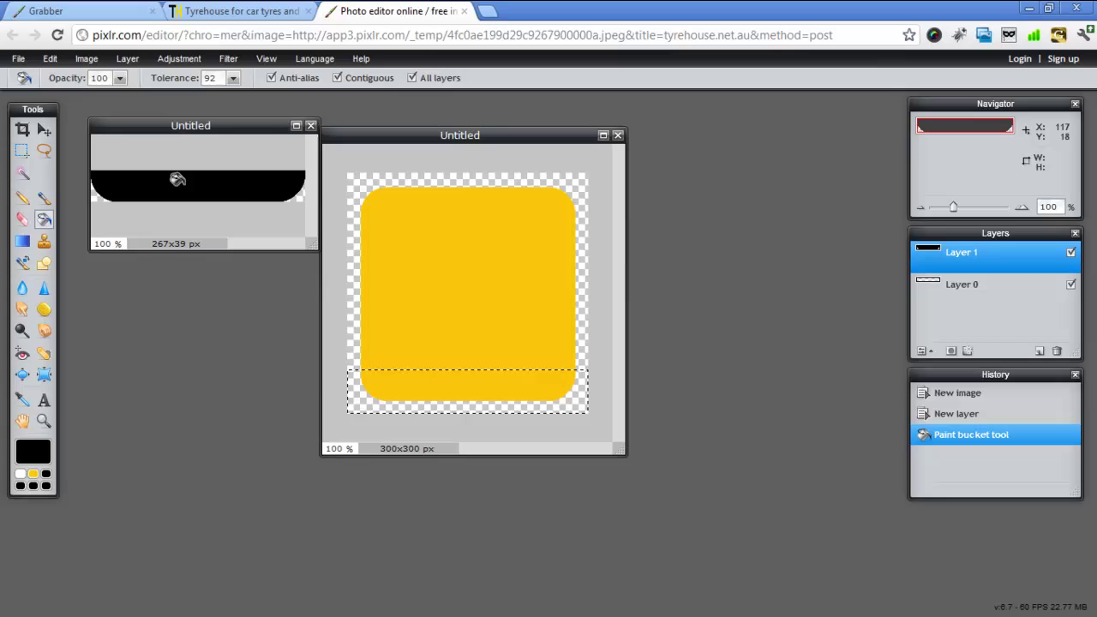
pyautogui.click(176, 177)
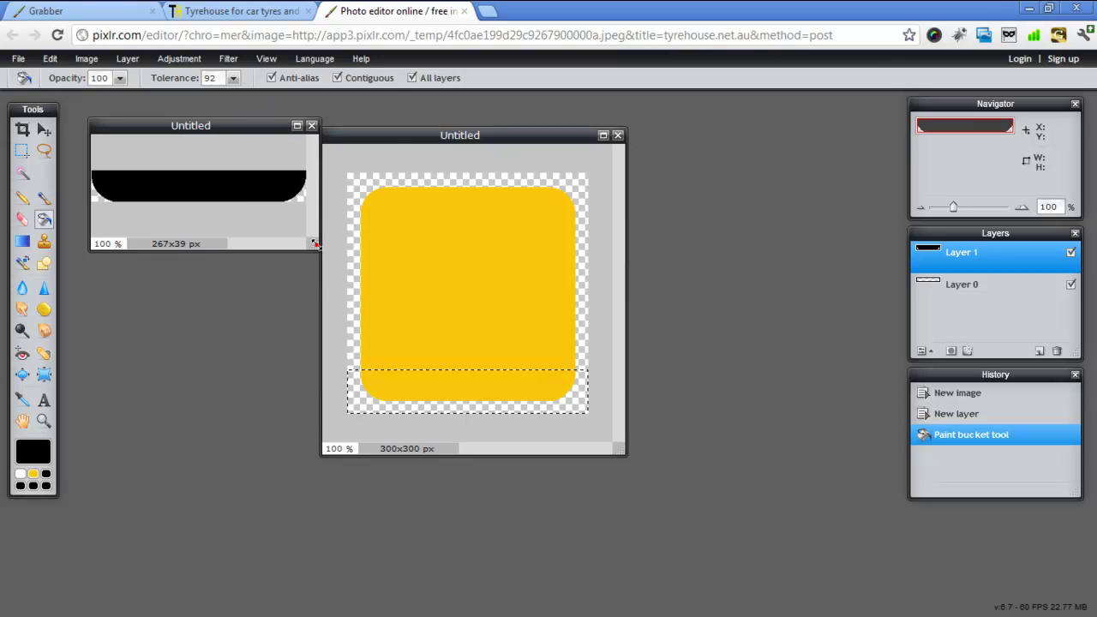
# Step: Copy the black strip into the 300x300 icon and move it to the square's bottom edge
pyautogui.moveTo(307, 244); pyautogui.dragTo(398, 297)
pyautogui.click(22, 151)
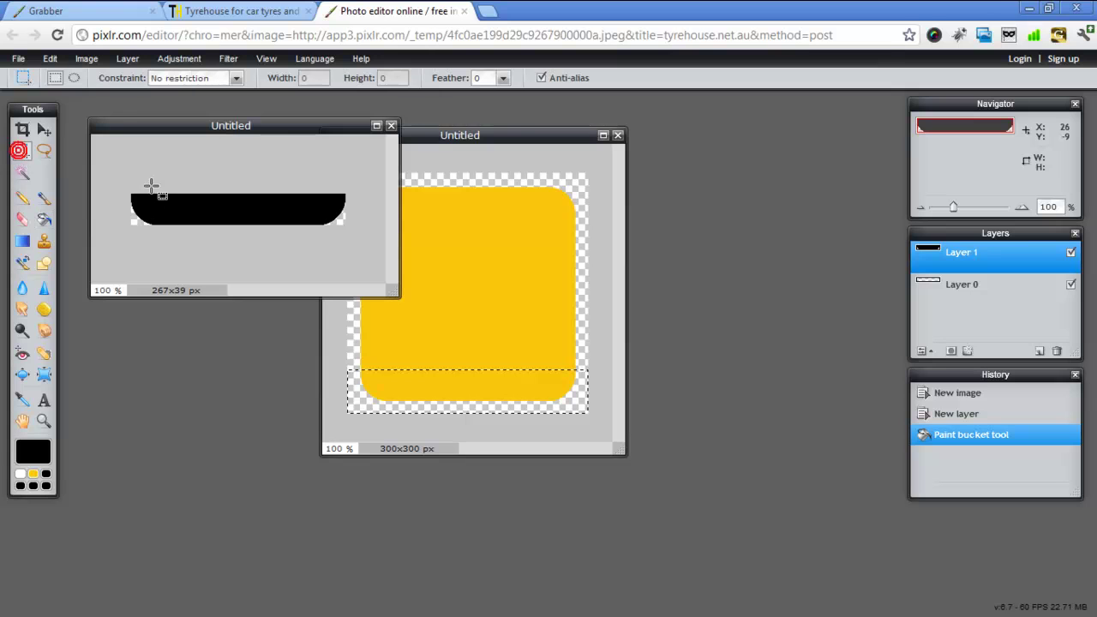
pyautogui.moveTo(111, 163); pyautogui.dragTo(370, 260)
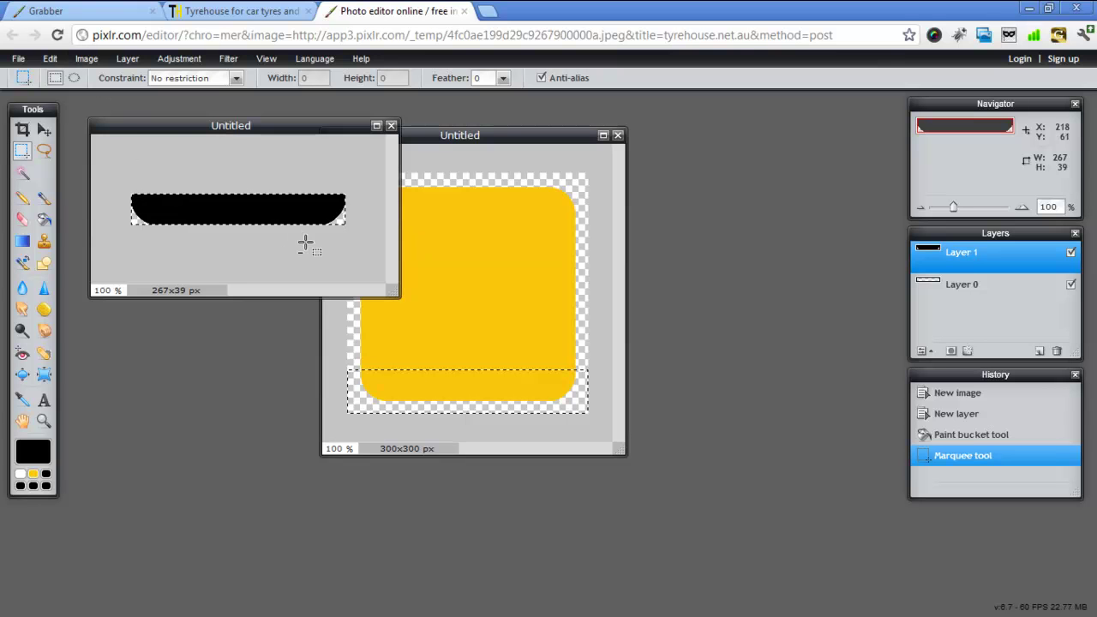
pyautogui.hotkey('ctrl', 'c')
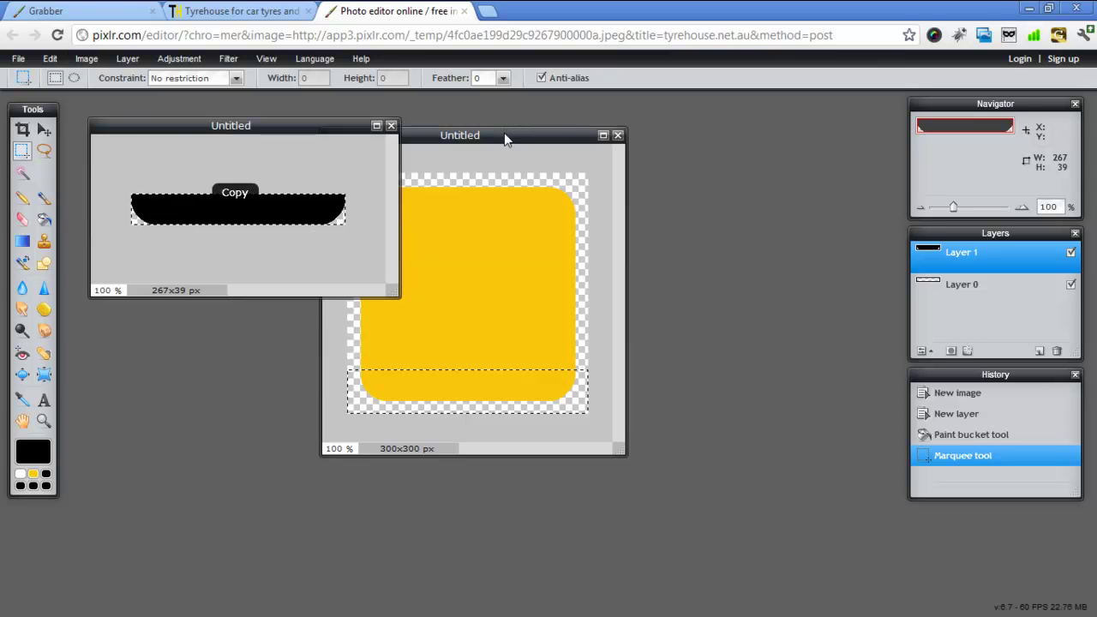
pyautogui.click(506, 137)
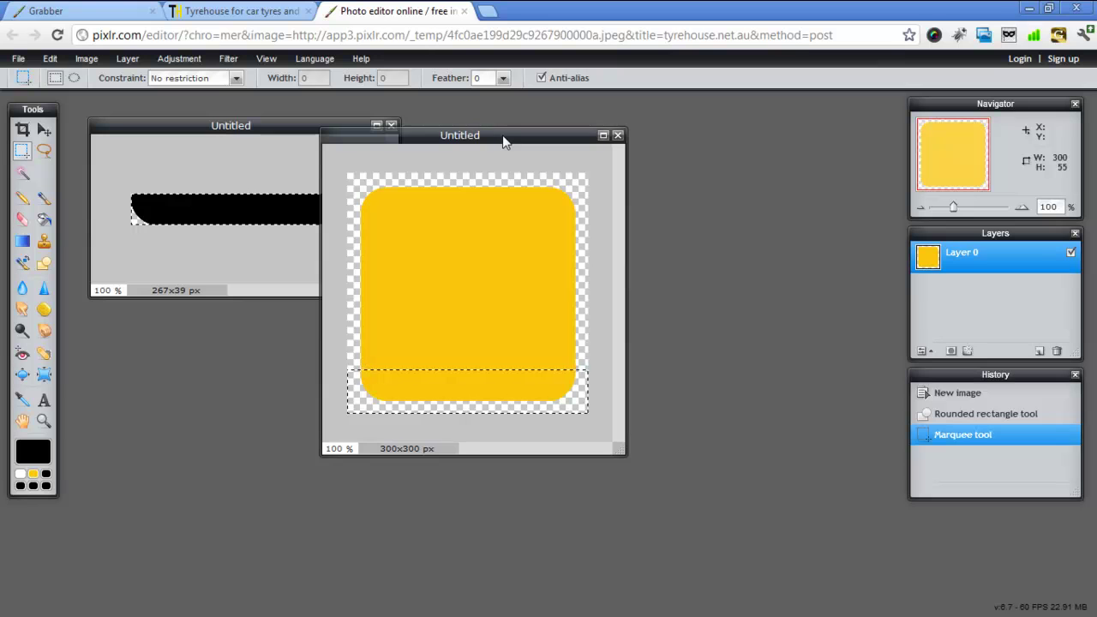
pyautogui.hotkey('ctrl', 'v')
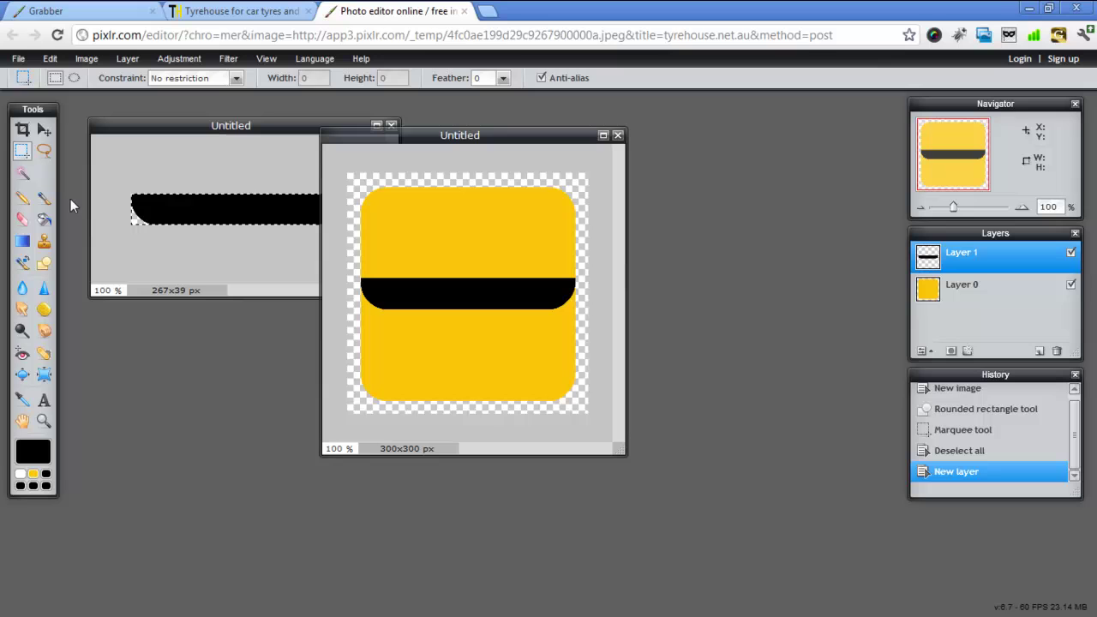
pyautogui.click(43, 129)
pyautogui.moveTo(456, 298); pyautogui.dragTo(458, 392)
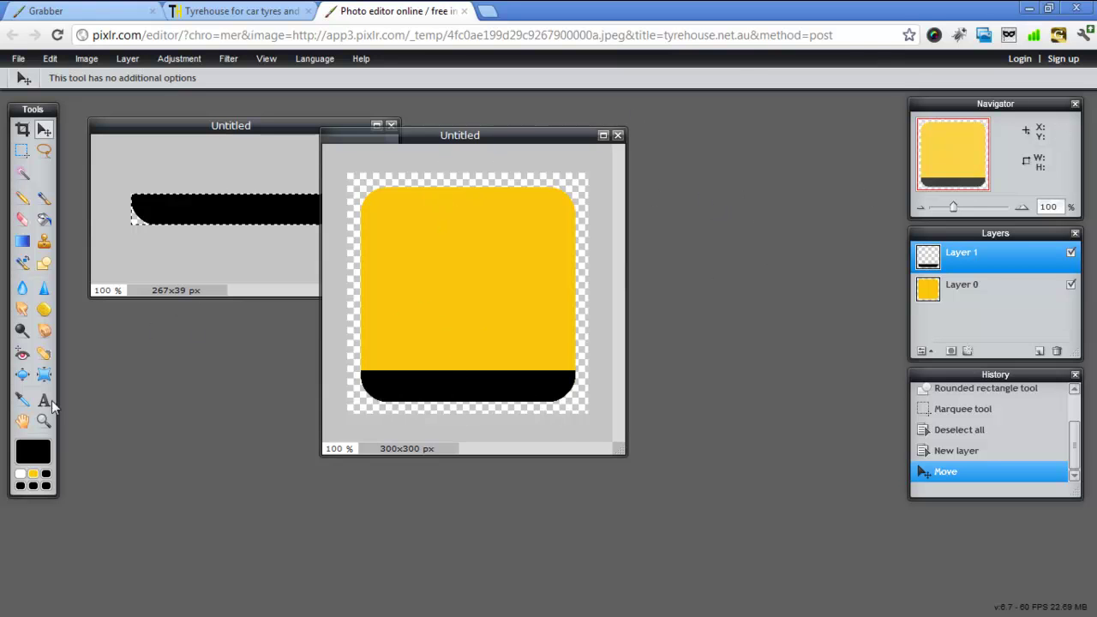
# Step: Set the painting colour to white and close the strip image without saving
pyautogui.click(32, 458)
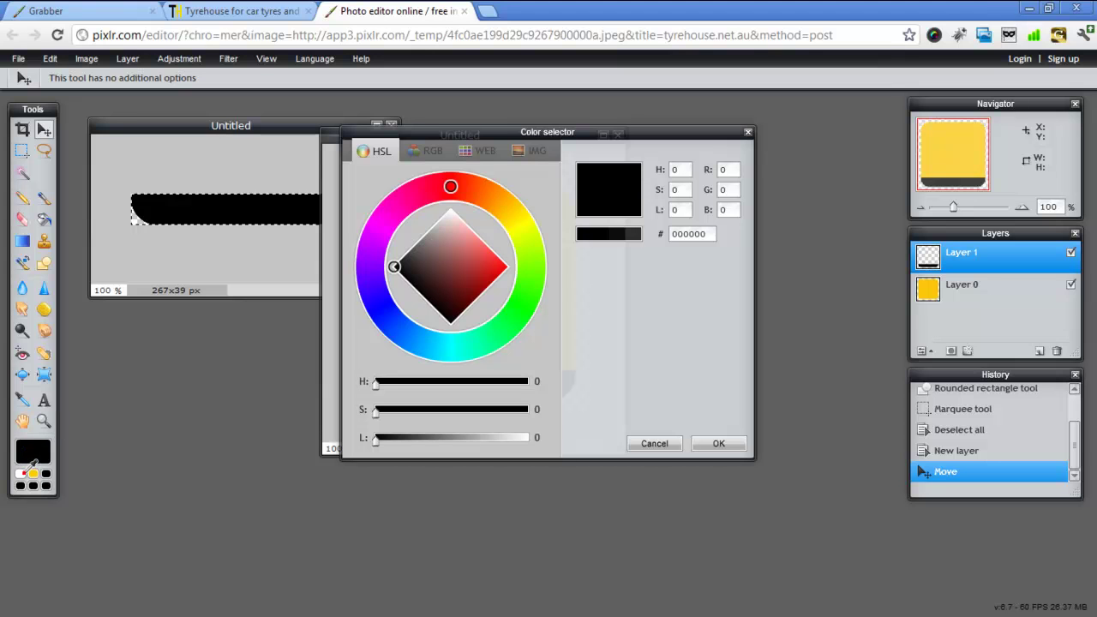
pyautogui.click(20, 472)
pyautogui.click(716, 443)
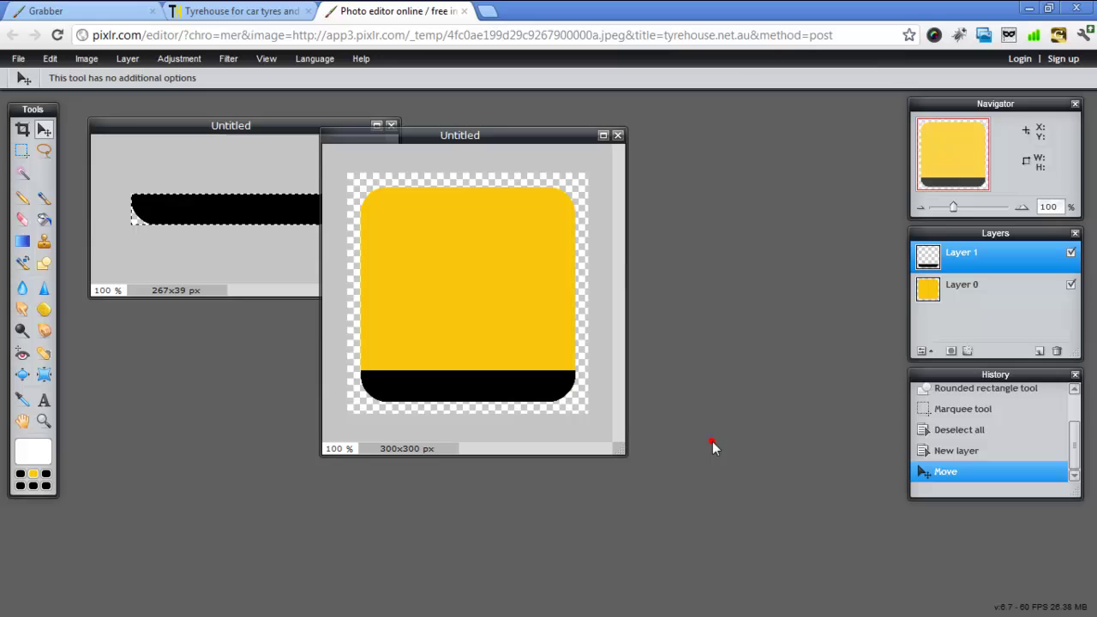
pyautogui.moveTo(273, 128); pyautogui.dragTo(240, 131)
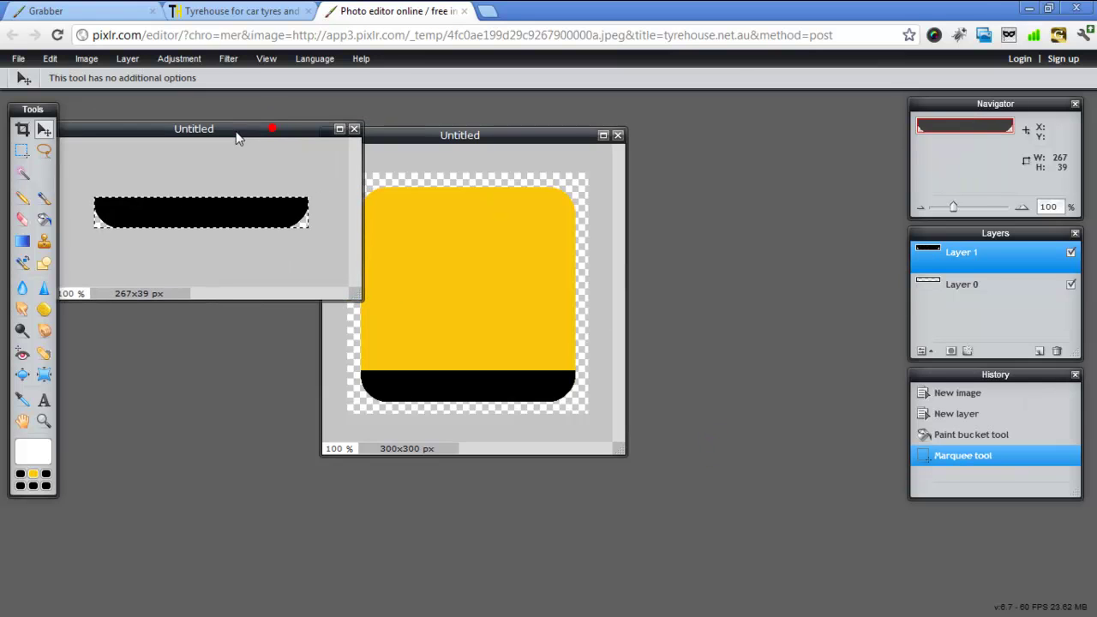
pyautogui.click(354, 128)
pyautogui.click(555, 366)
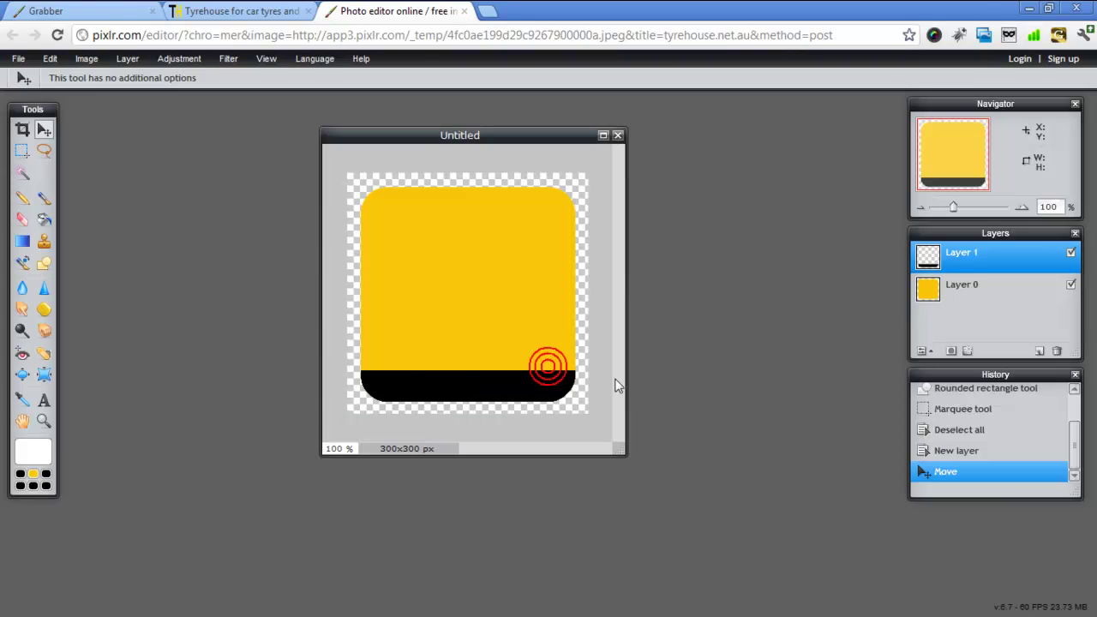
# Step: Add bold CONTACT text on the black bar and centre it
pyautogui.click(55, 400)
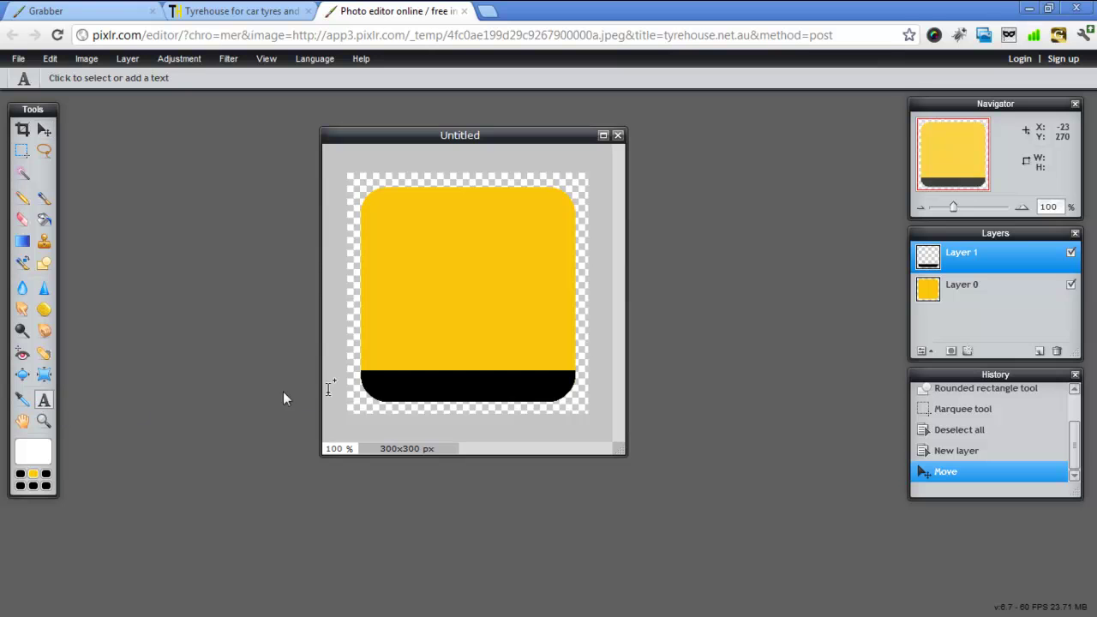
pyautogui.click(446, 381)
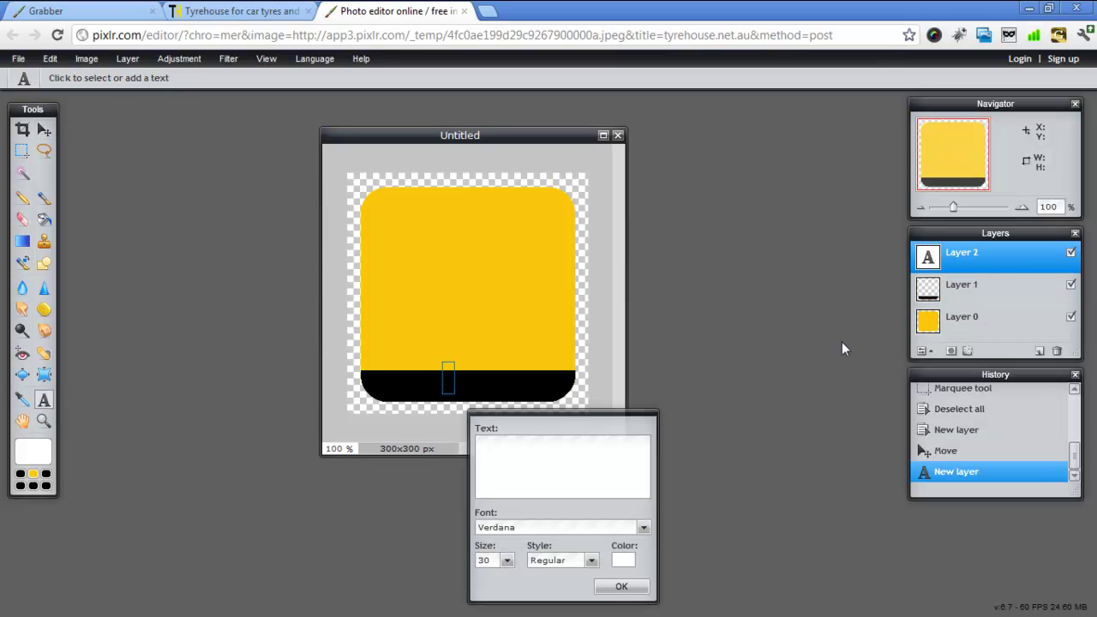
pyautogui.write('CON')
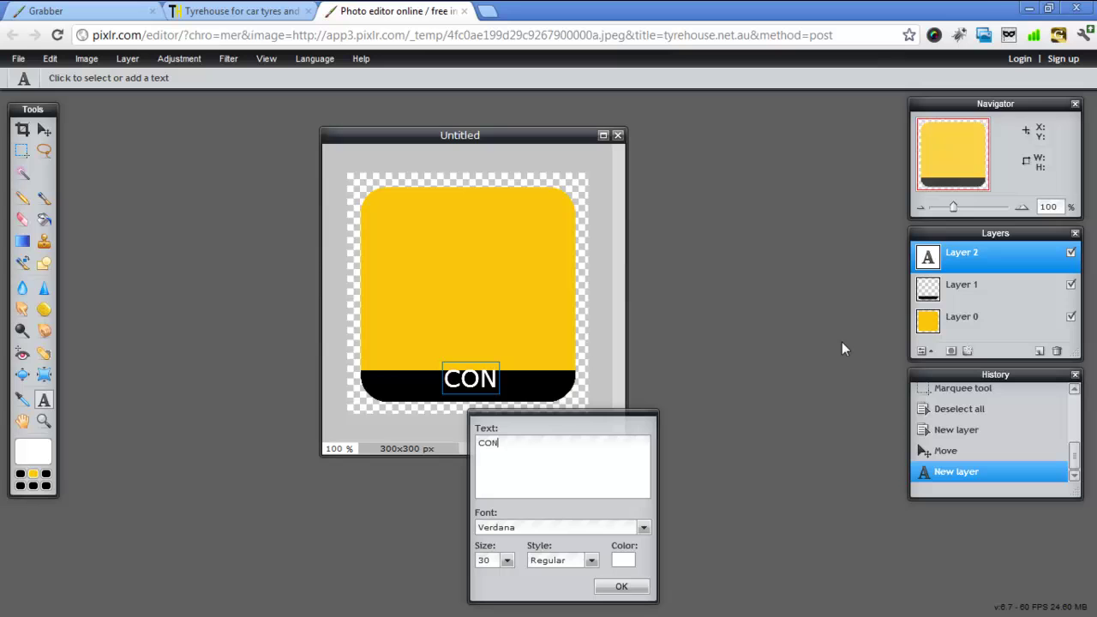
pyautogui.write('TACT')
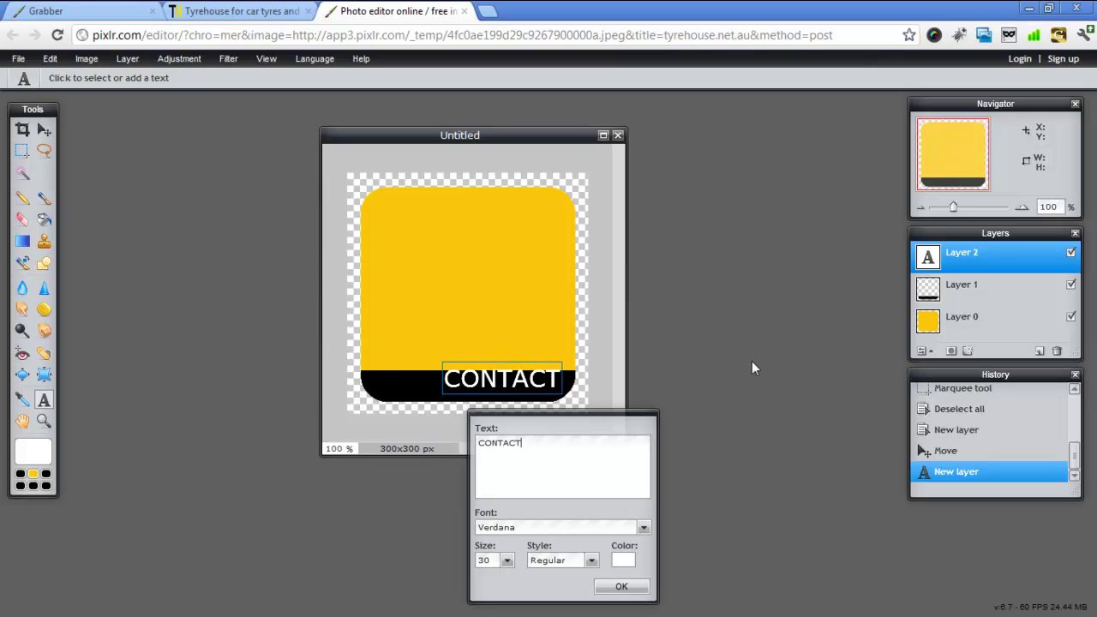
pyautogui.moveTo(545, 382); pyautogui.dragTo(497, 387)
pyautogui.moveTo(555, 413); pyautogui.dragTo(696, 194)
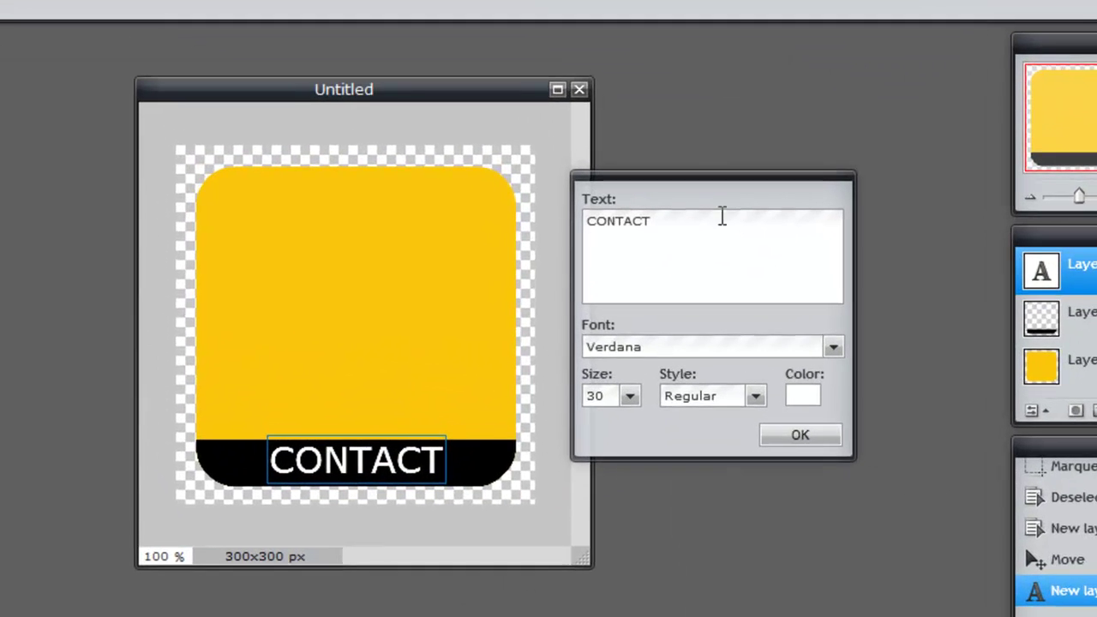
pyautogui.click(753, 393)
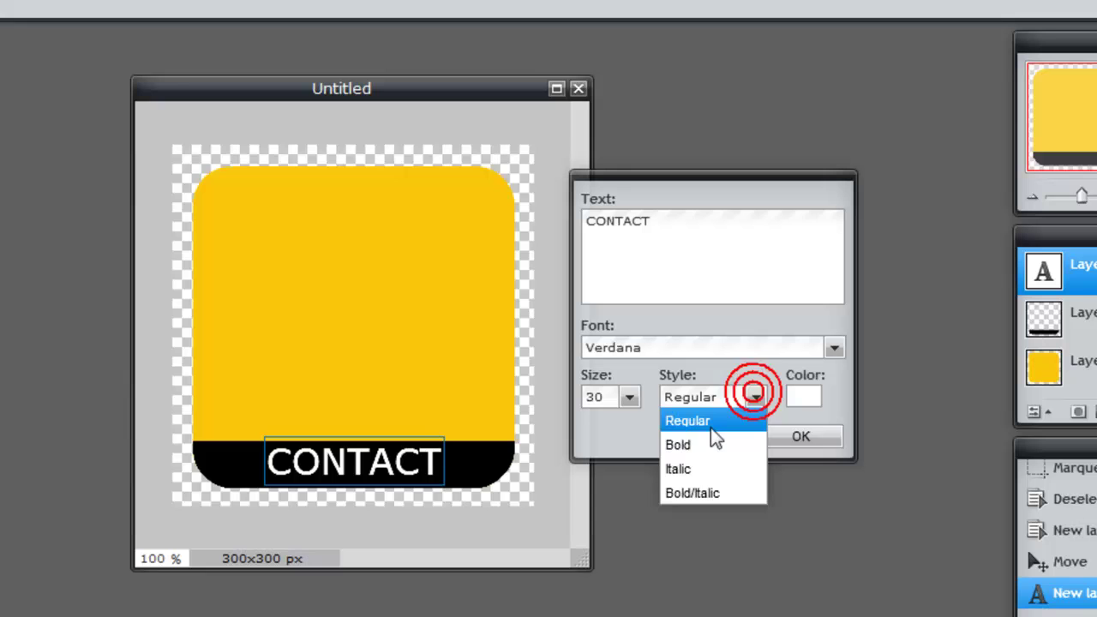
pyautogui.click(696, 448)
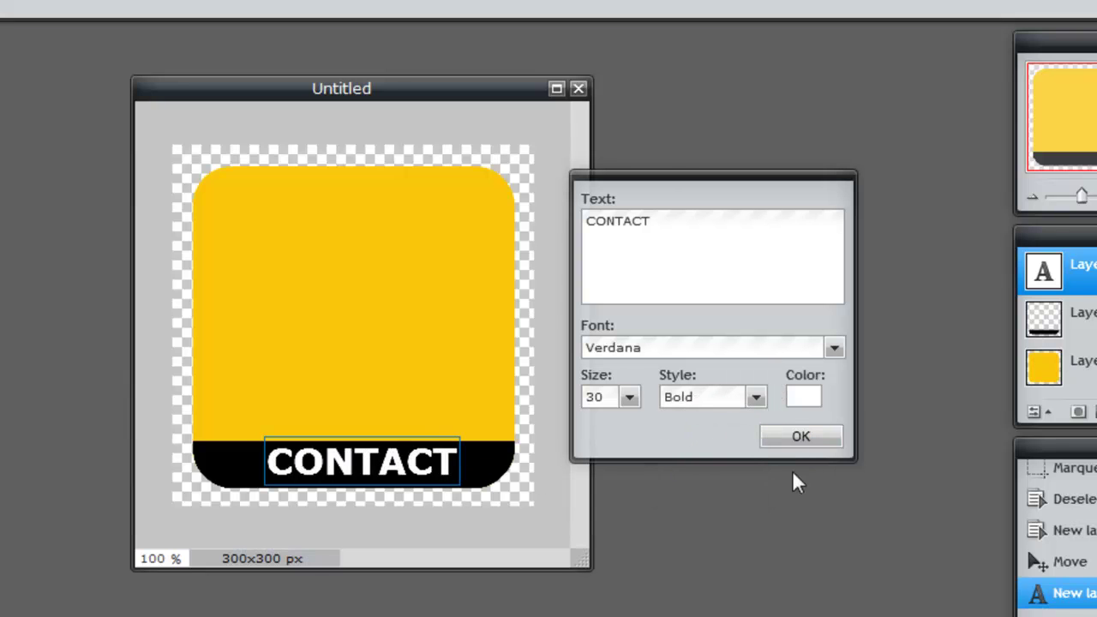
# Step: Retype the label as TESTIMONIES, then back to CONTACT, re-centring it on the bar
pyautogui.doubleClick(658, 221)
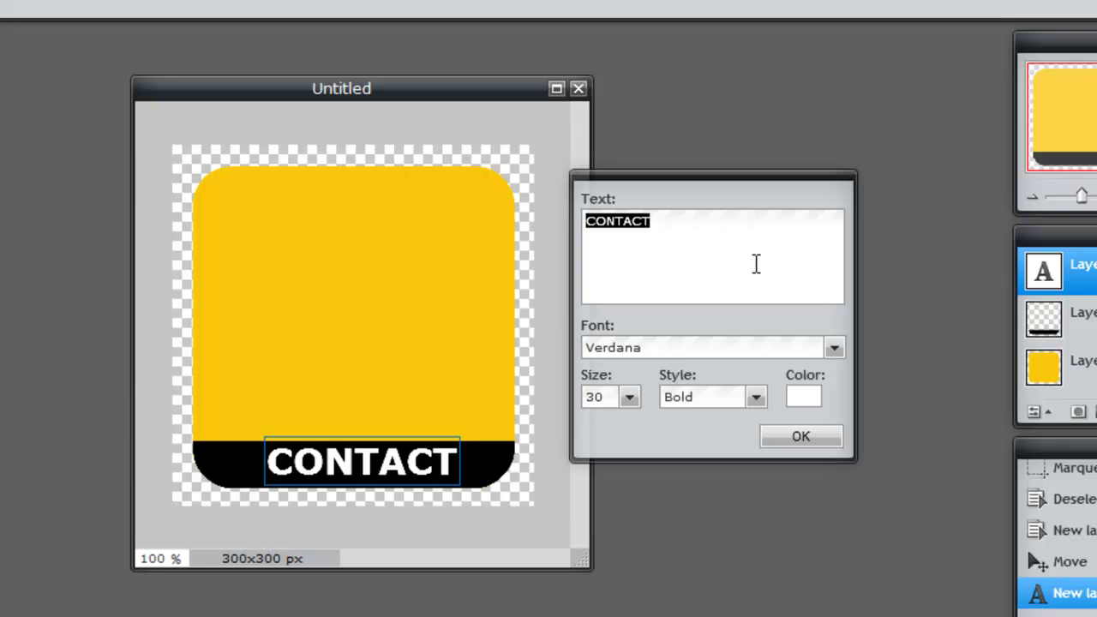
pyautogui.write('TESTI')
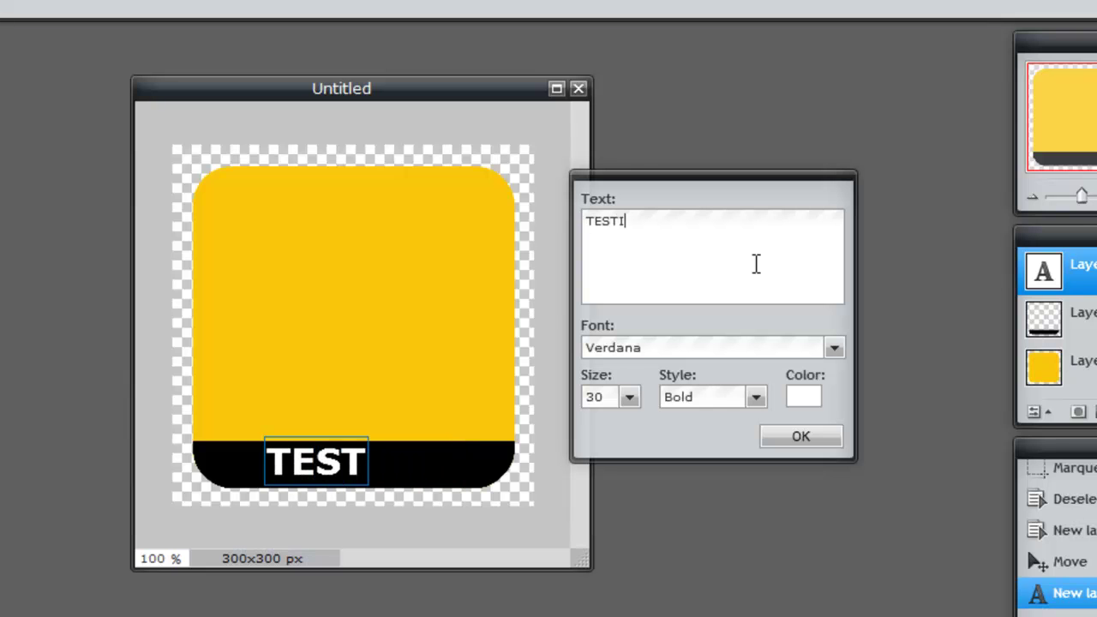
pyautogui.write('MONIES')
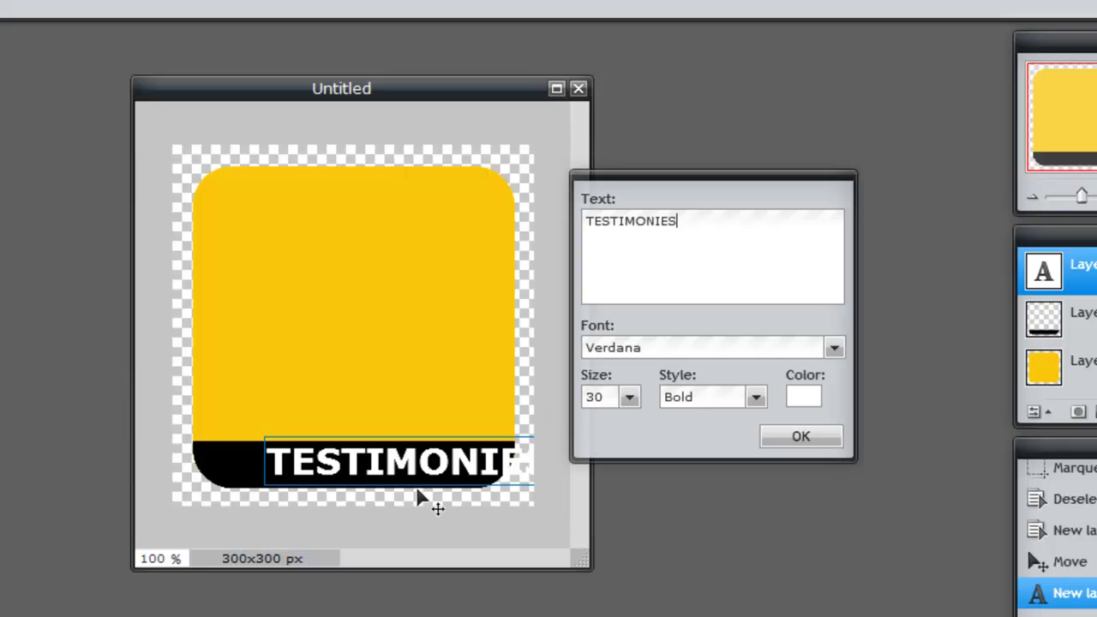
pyautogui.moveTo(417, 494); pyautogui.dragTo(366, 492)
pyautogui.doubleClick(702, 220)
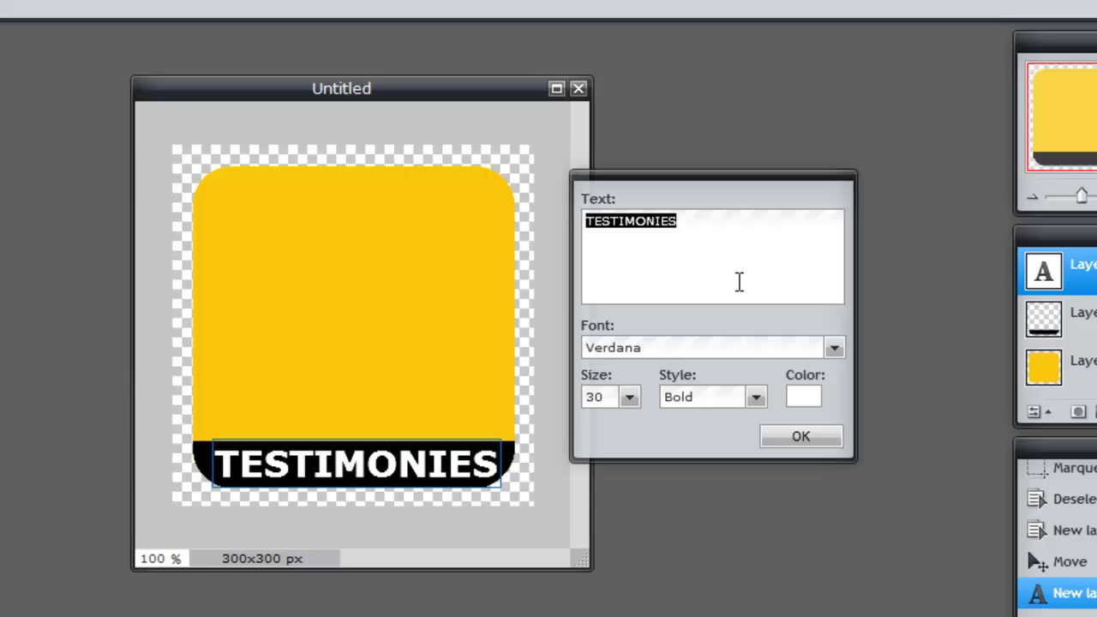
pyautogui.write('CONT')
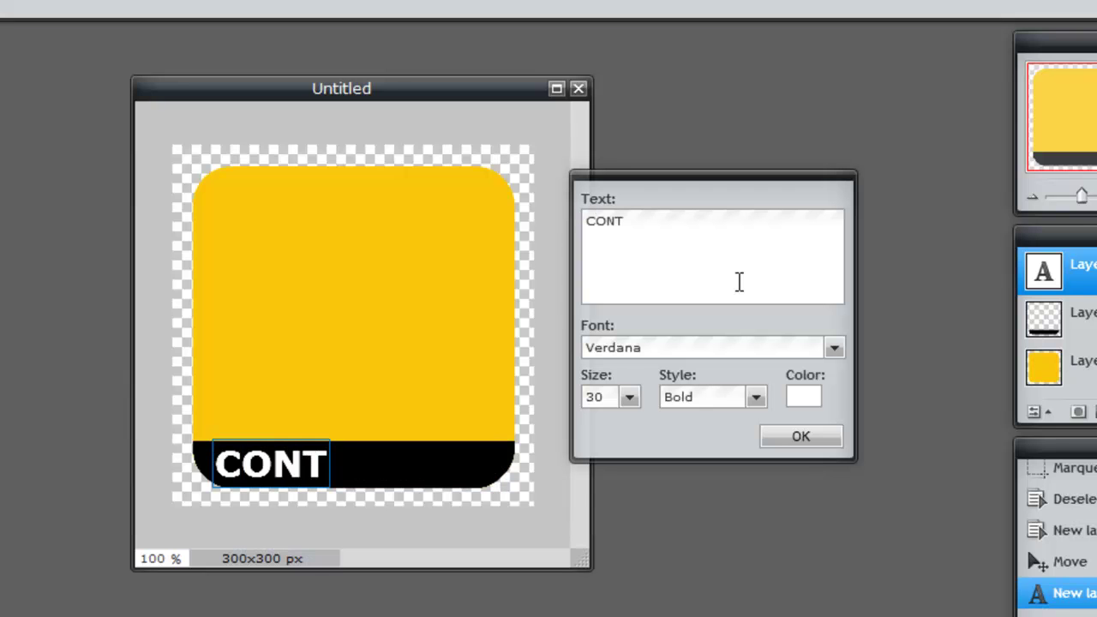
pyautogui.write('ACT')
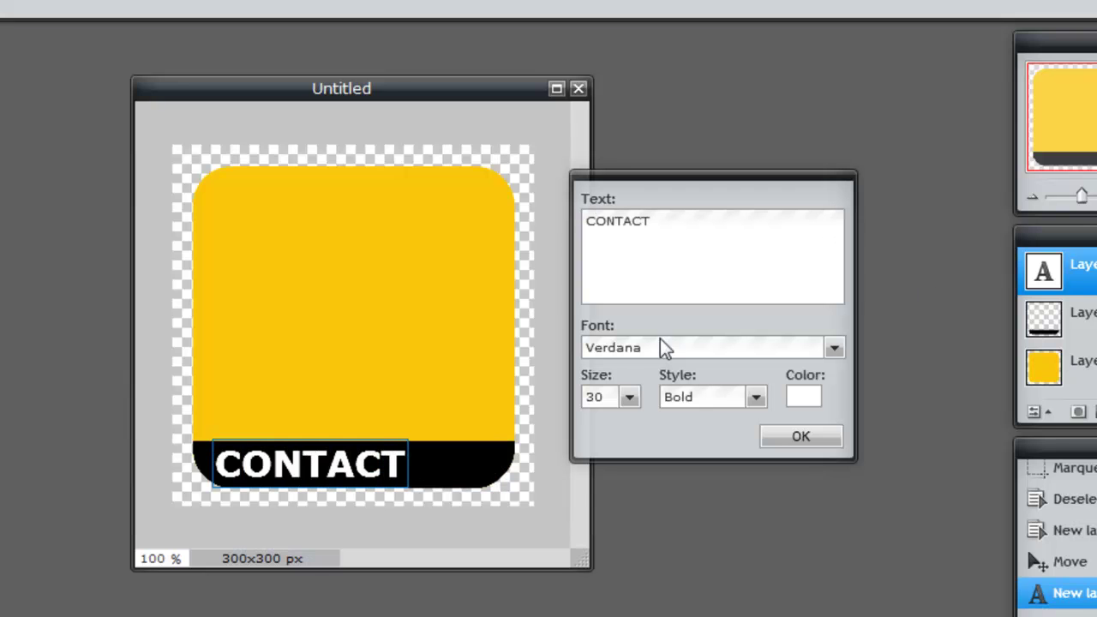
pyautogui.moveTo(339, 476)
pyautogui.mouseDown()
pyautogui.moveTo(408, 478)
pyautogui.moveTo(338, 465)
pyautogui.mouseUp()
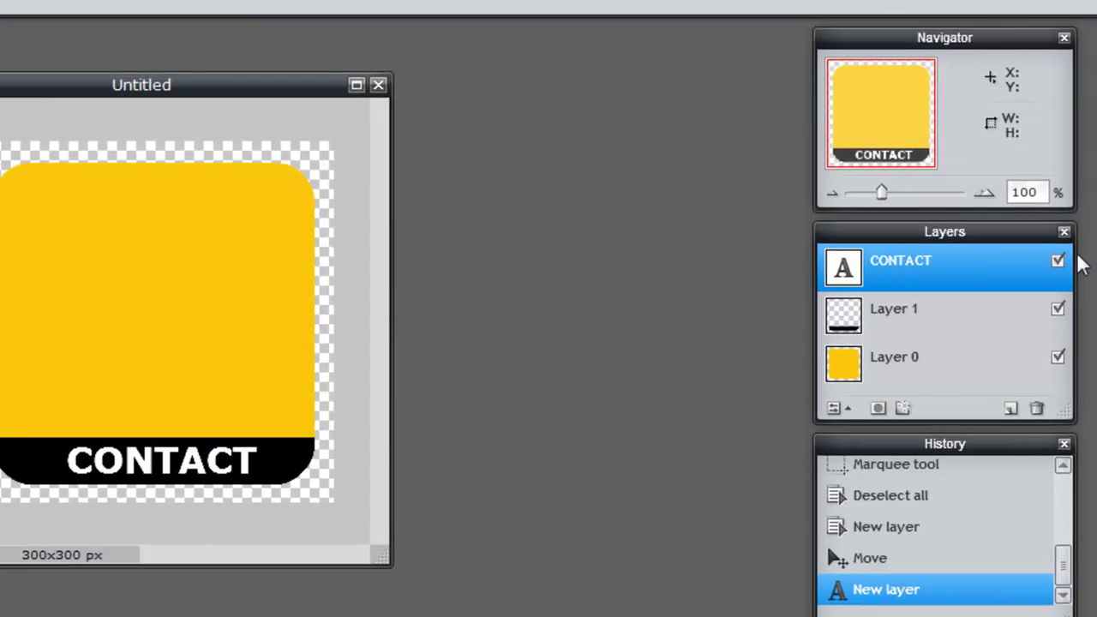
# Step: Toggle the black bar layer's visibility off and on, then sign in to Pixlr
pyautogui.click(1058, 310)
pyautogui.click(1058, 310)
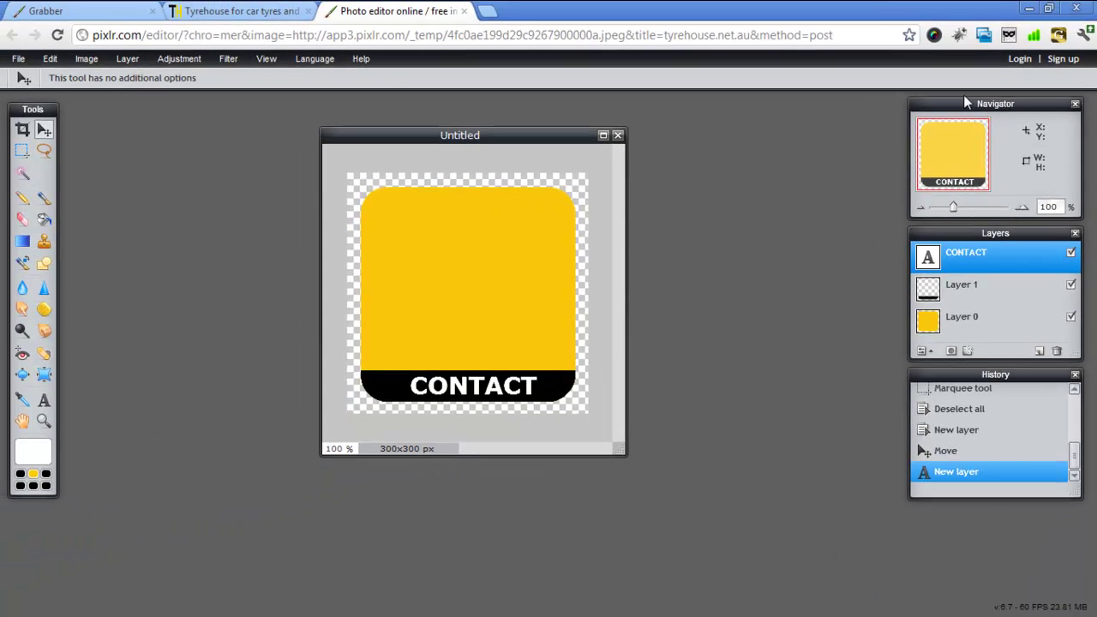
pyautogui.click(1020, 60)
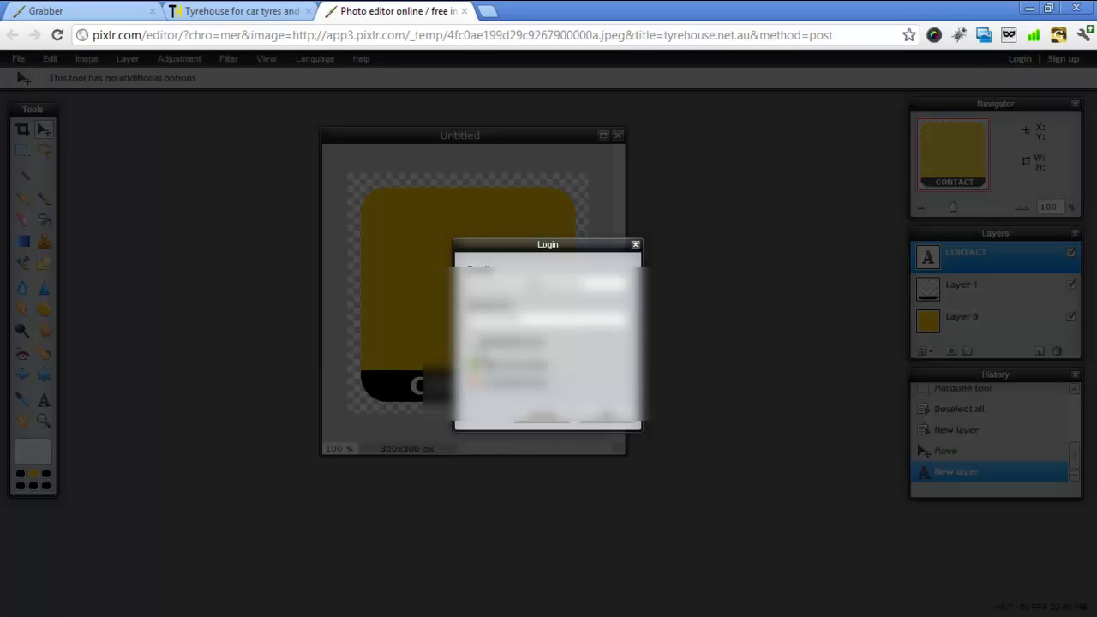
pyautogui.press('Return')
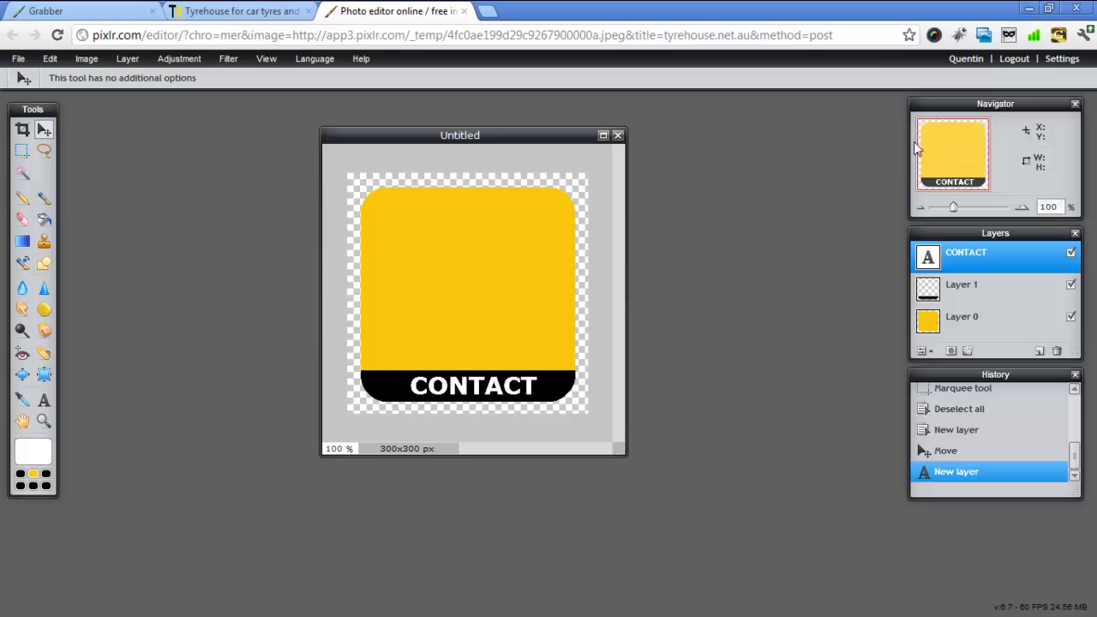
# Step: Save the image to the Pixlr library as a layered PXD named 'icon'
pyautogui.click(18, 58)
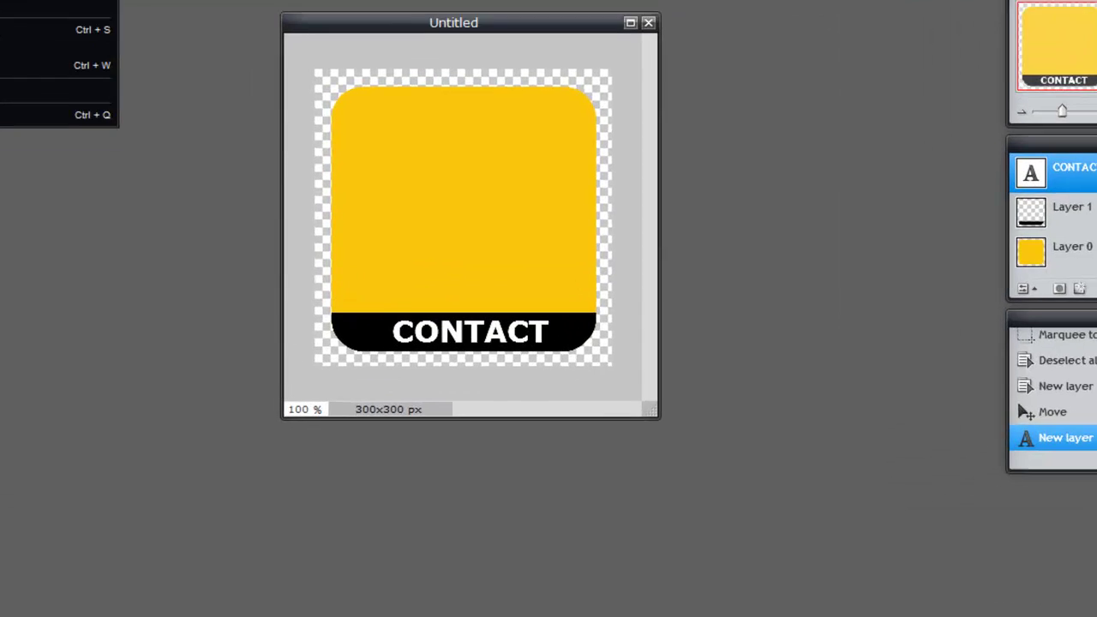
pyautogui.hotkey('ctrl', 's')
pyautogui.click(279, 145)
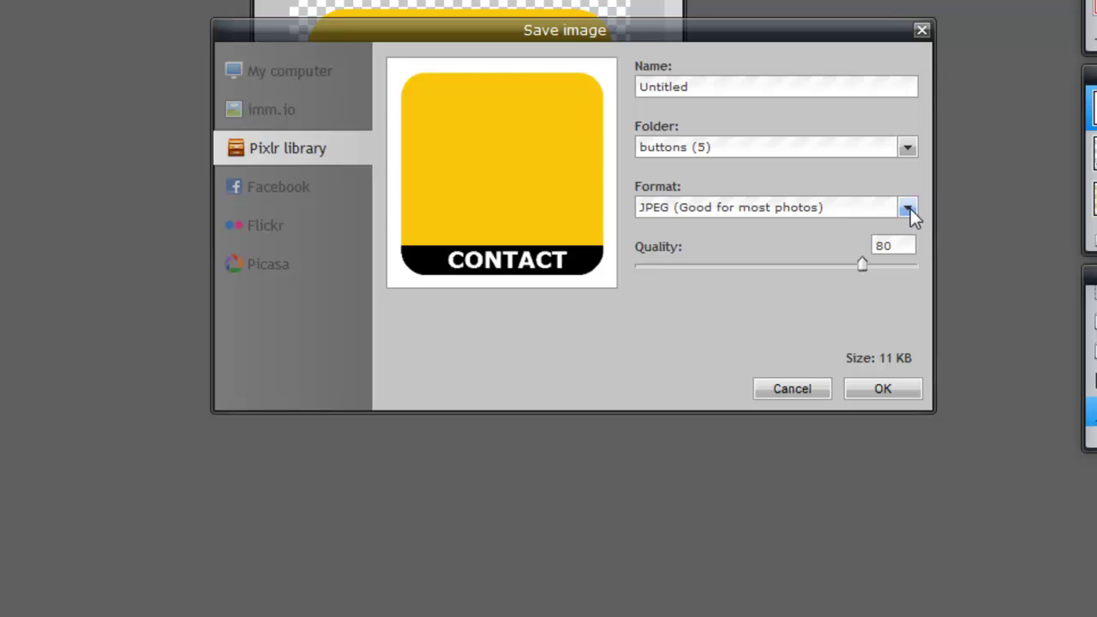
pyautogui.click(910, 208)
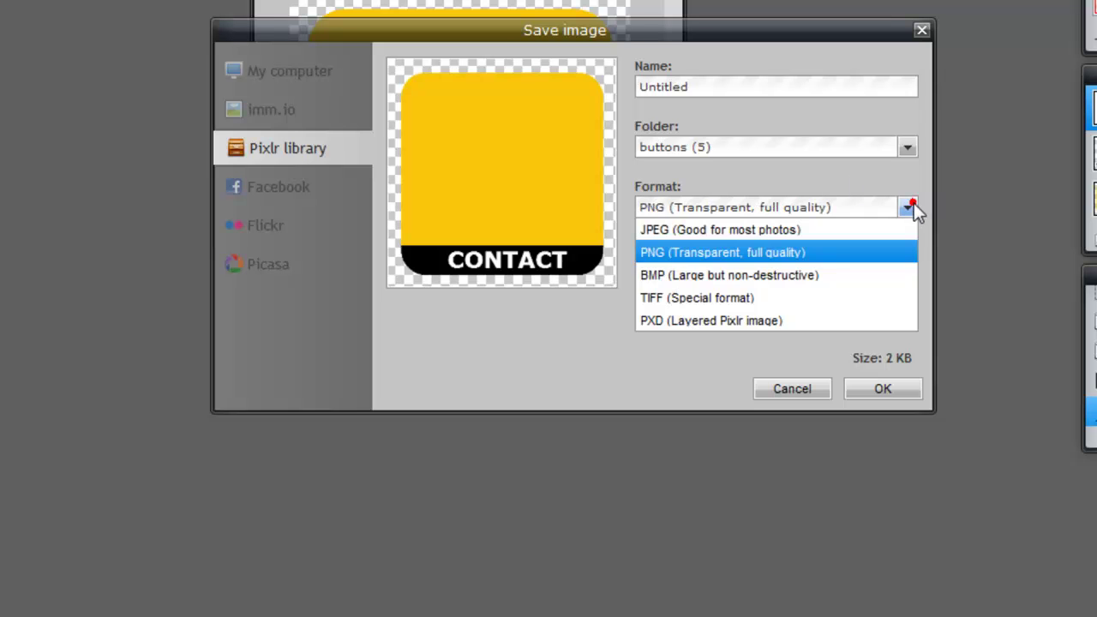
pyautogui.click(776, 315)
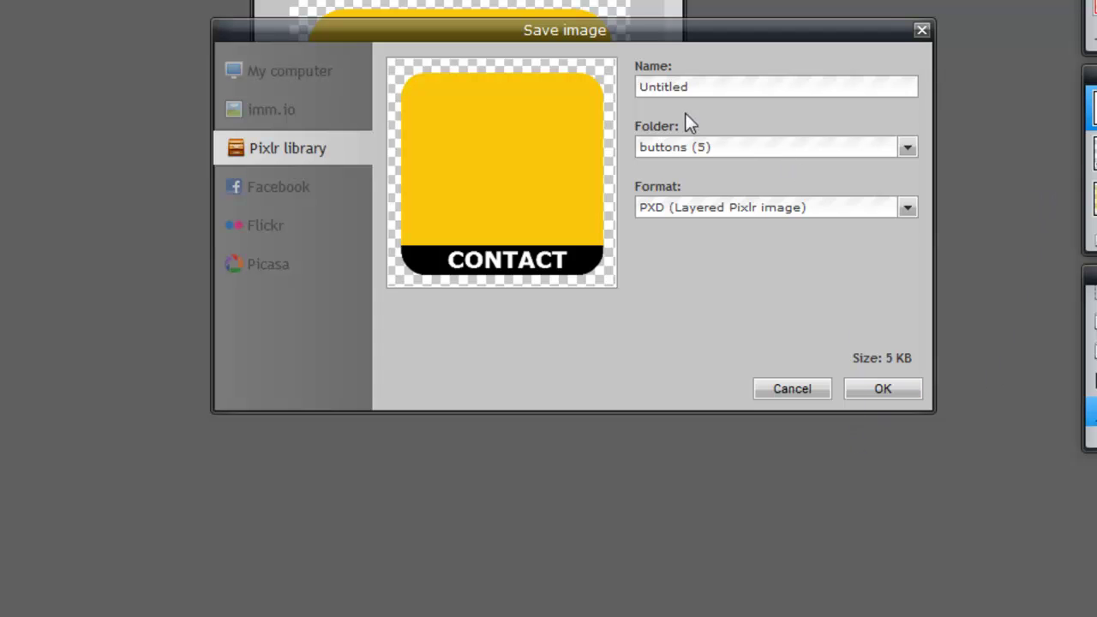
pyautogui.doubleClick(696, 86)
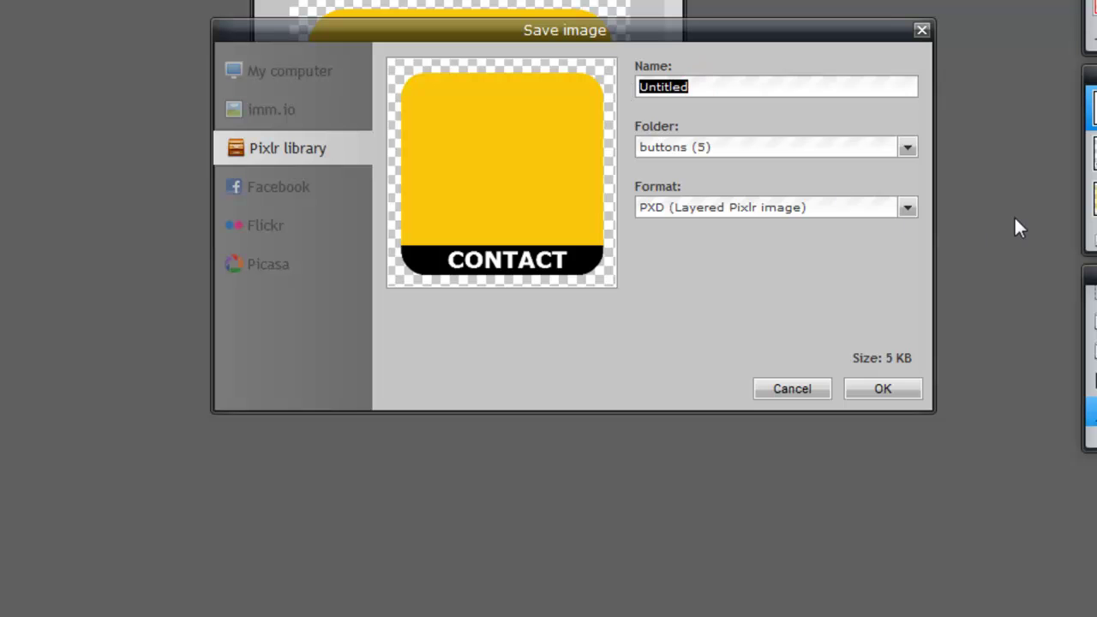
pyautogui.write('icon')
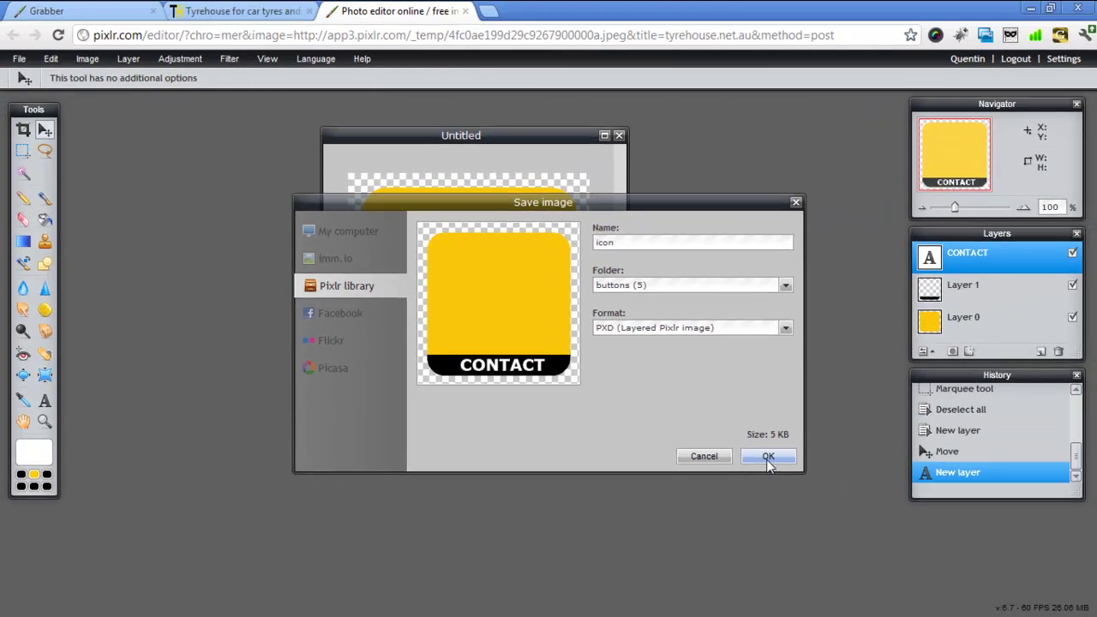
pyautogui.click(884, 389)
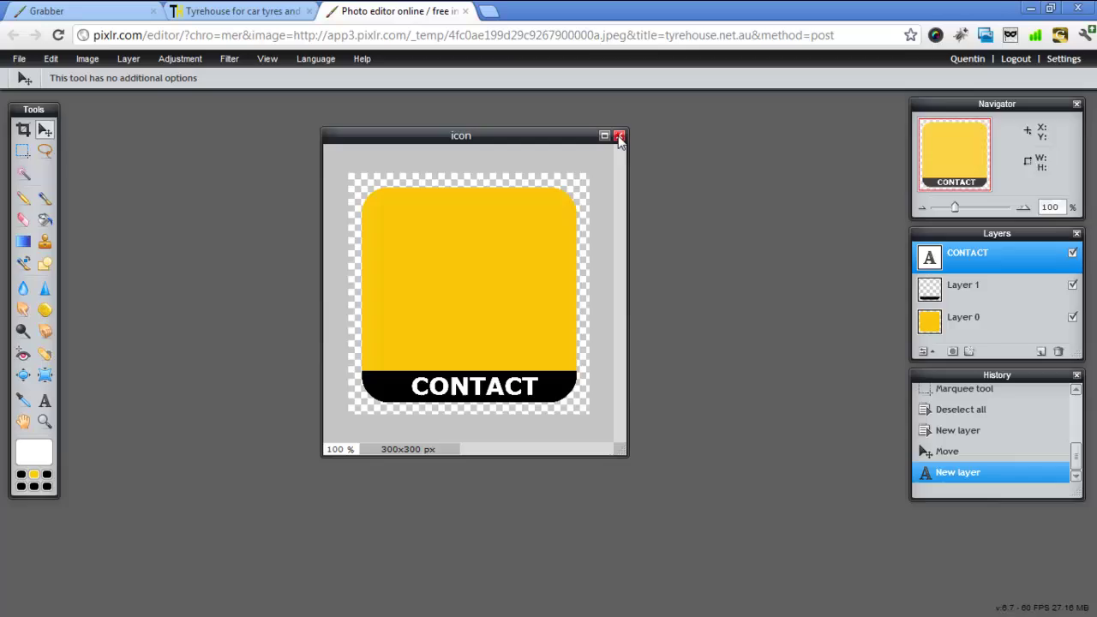
# Step: Close the icon without saving, reopen 'icon' from the library's buttons folder, and centre its window
pyautogui.click(618, 136)
pyautogui.click(560, 366)
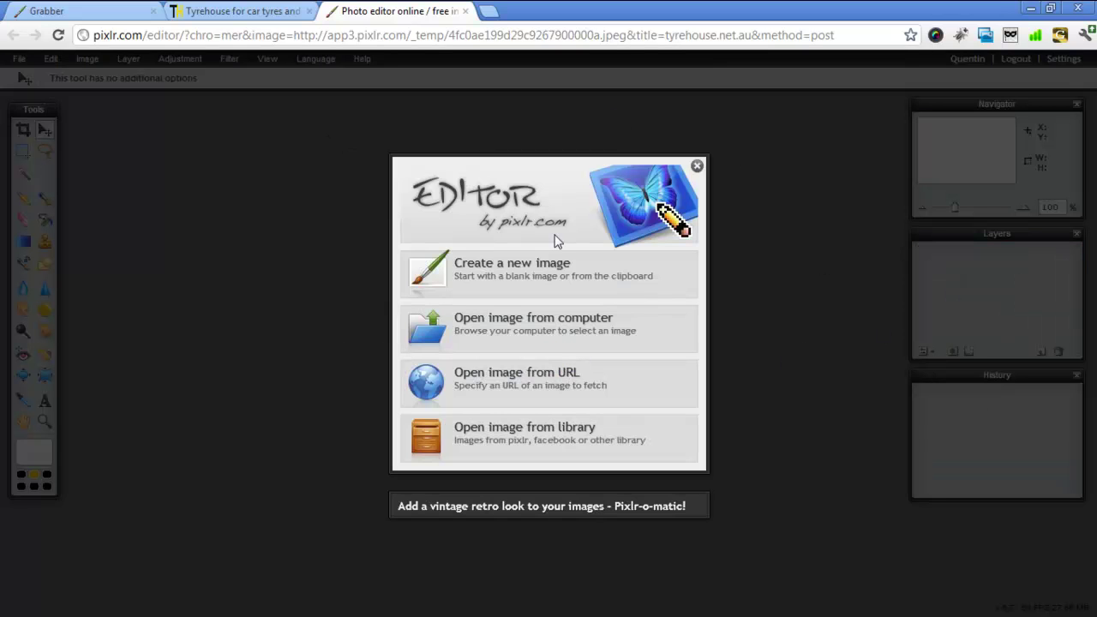
pyautogui.click(507, 447)
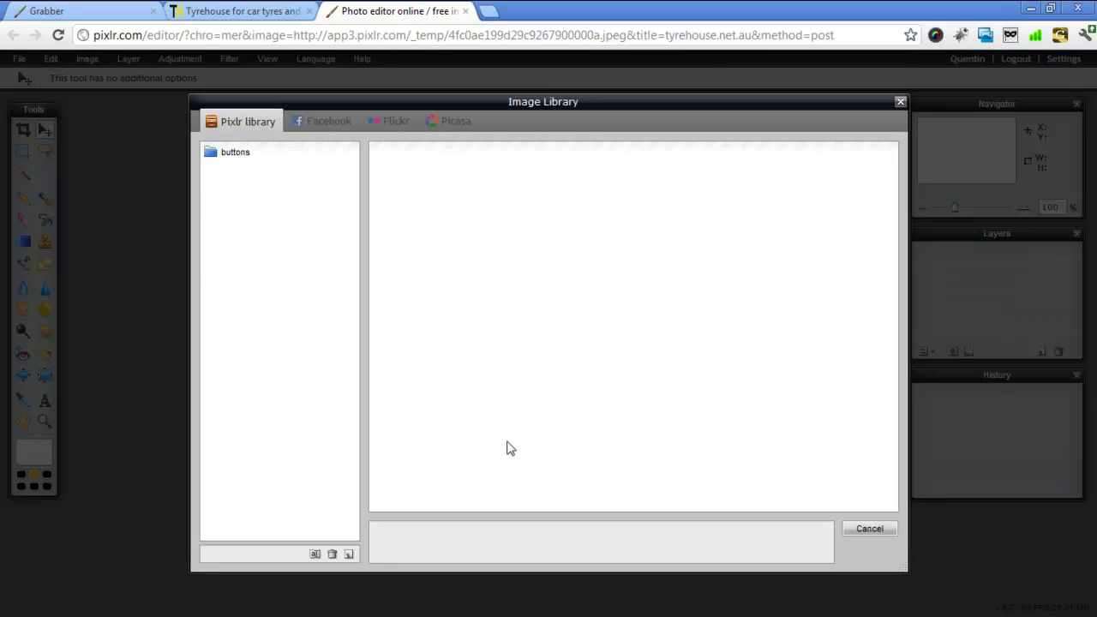
pyautogui.click(224, 154)
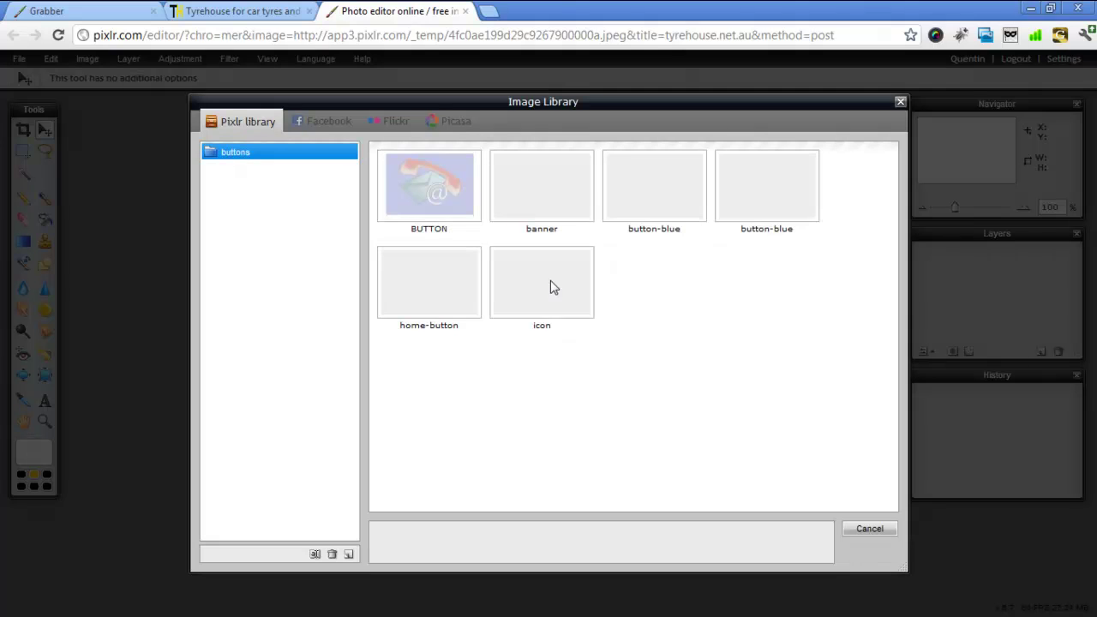
pyautogui.click(550, 280)
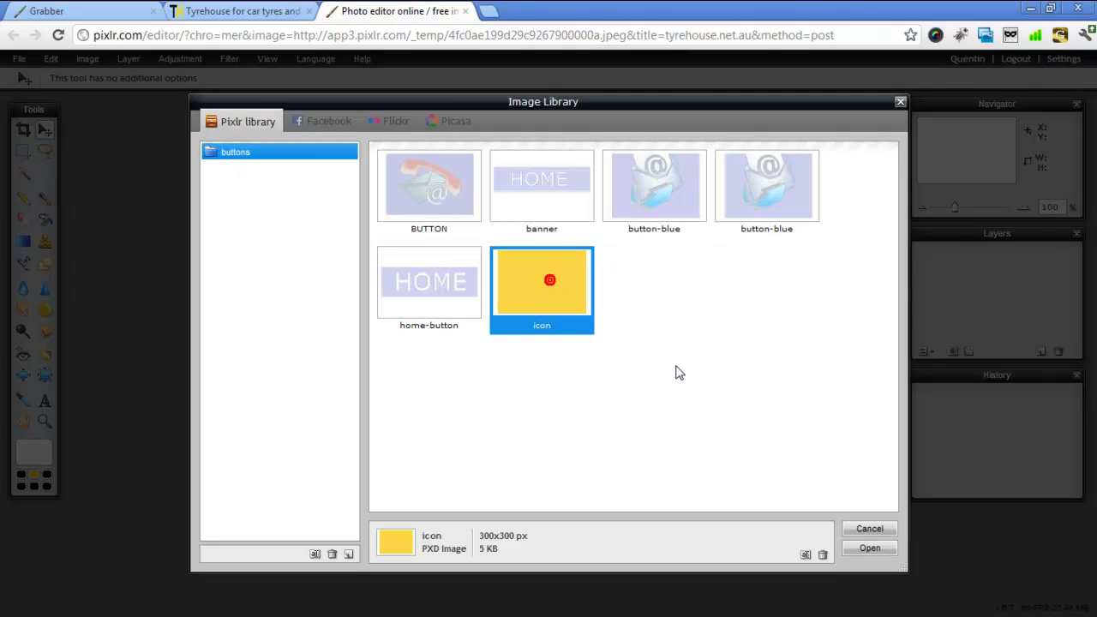
pyautogui.click(867, 549)
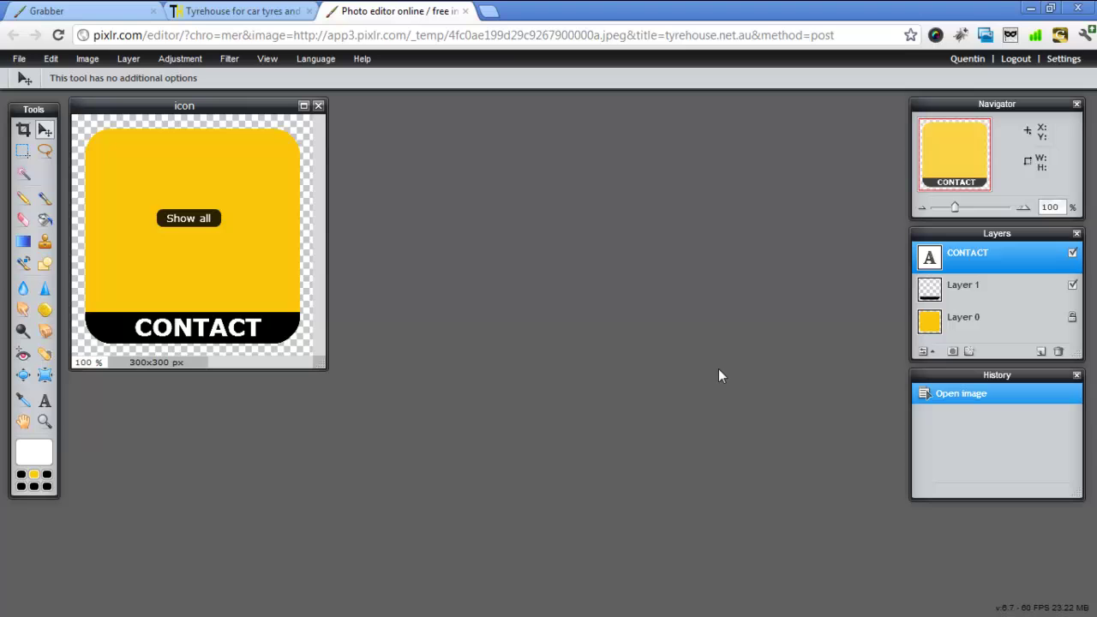
pyautogui.moveTo(243, 108); pyautogui.dragTo(581, 162)
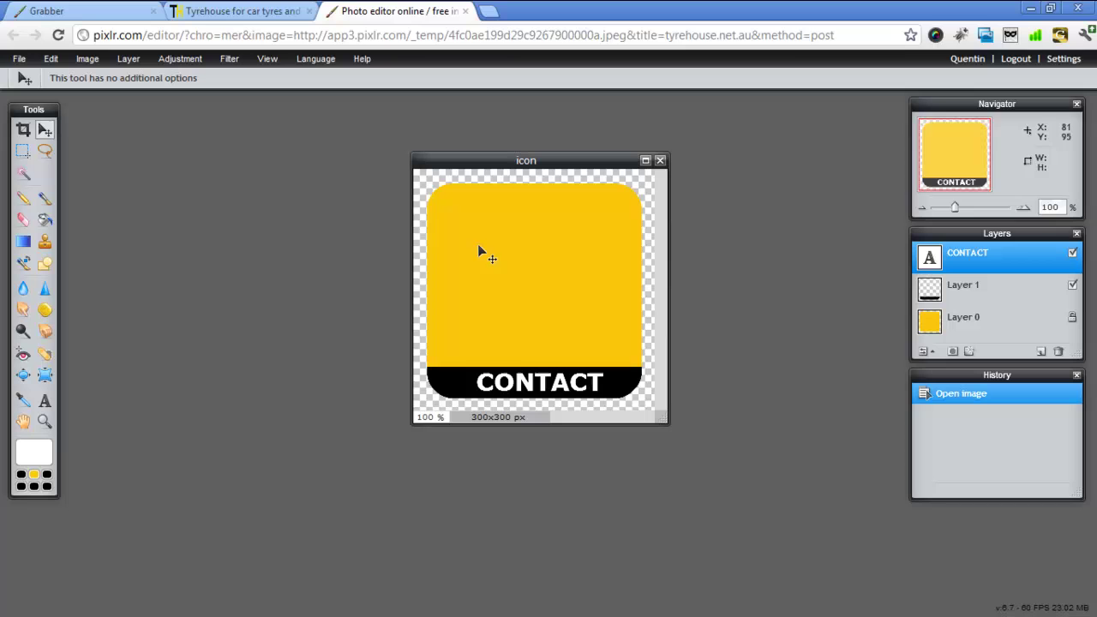
# Step: Search Google Images for 'contact png'
pyautogui.click(486, 12)
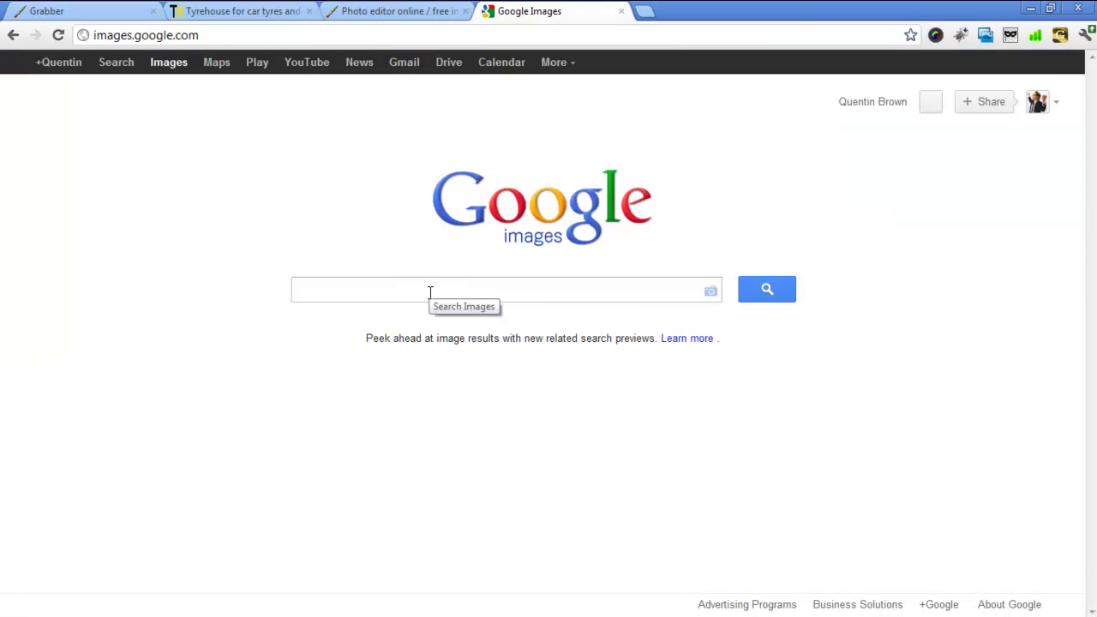
pyautogui.write('cont')
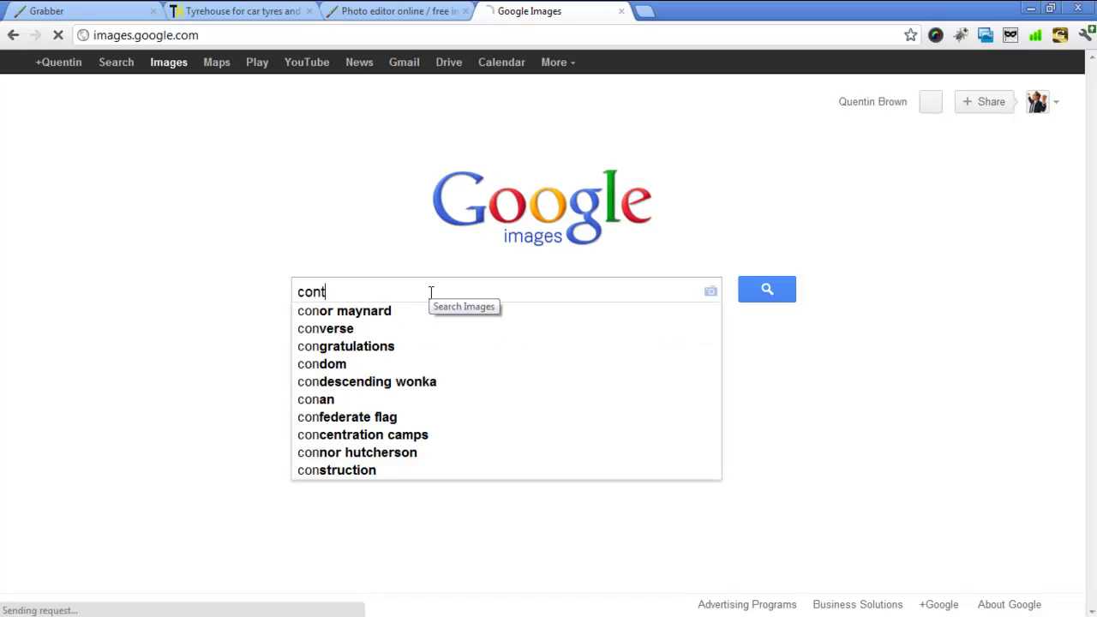
pyautogui.write('act p')
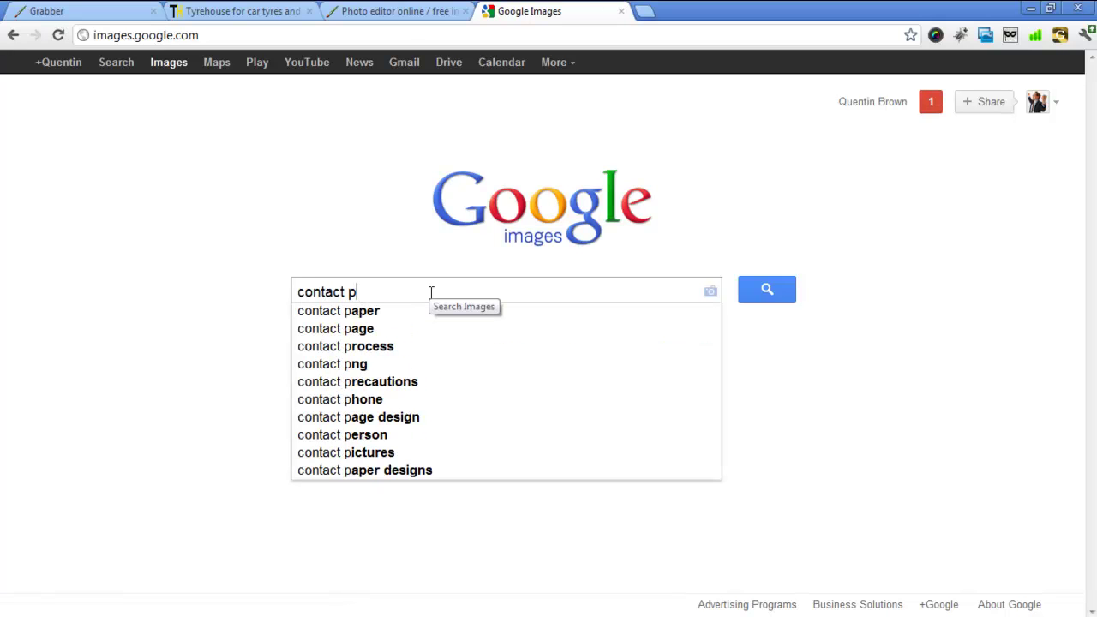
pyautogui.write('ng')
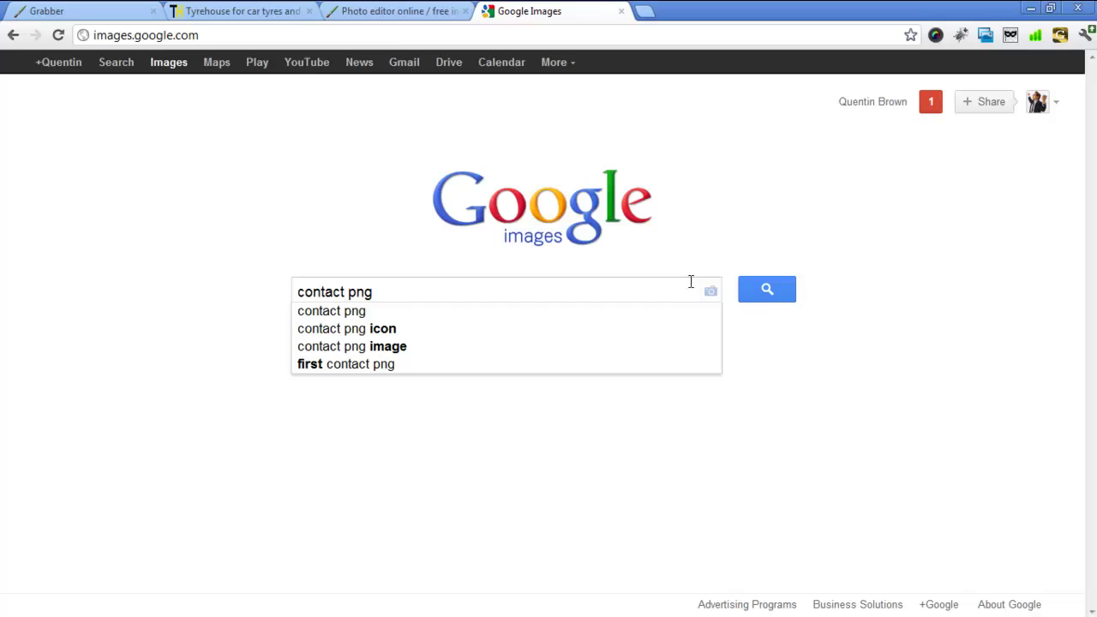
pyautogui.click(765, 294)
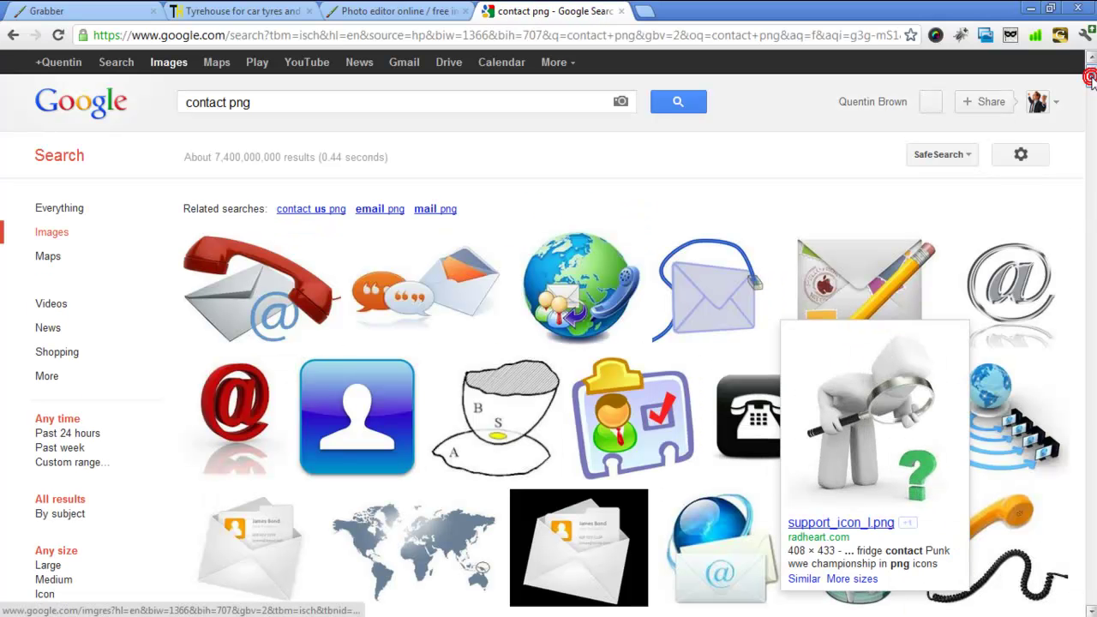
# Step: Copy the image URL of the winged telephone-and-@ contact_256.png result
pyautogui.moveTo(1091, 72); pyautogui.dragTo(1091, 129)
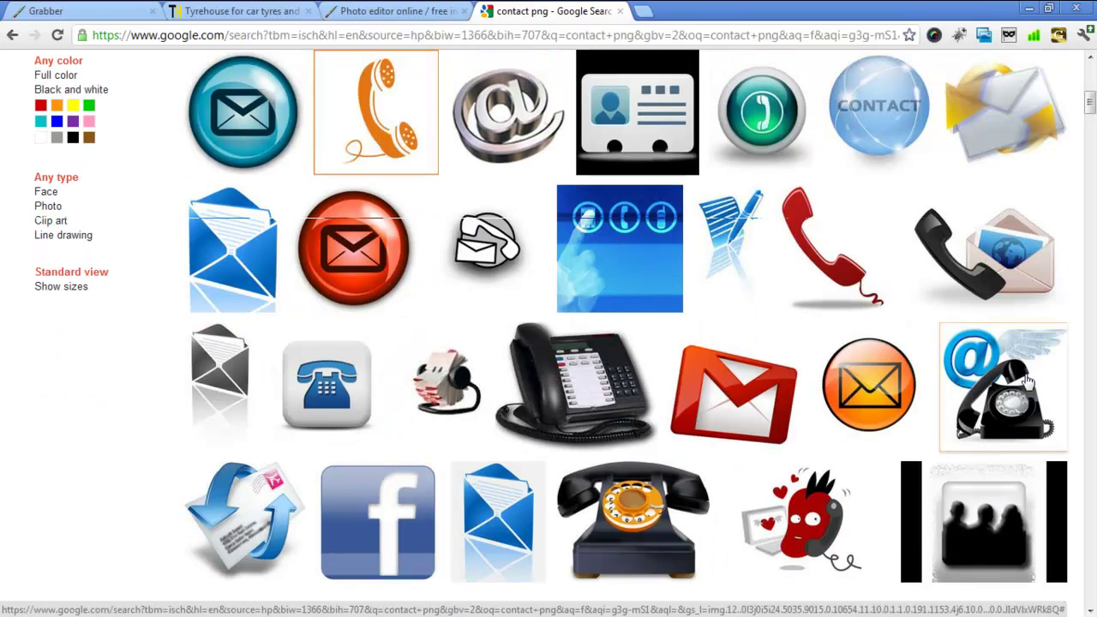
pyautogui.moveTo(1012, 387)
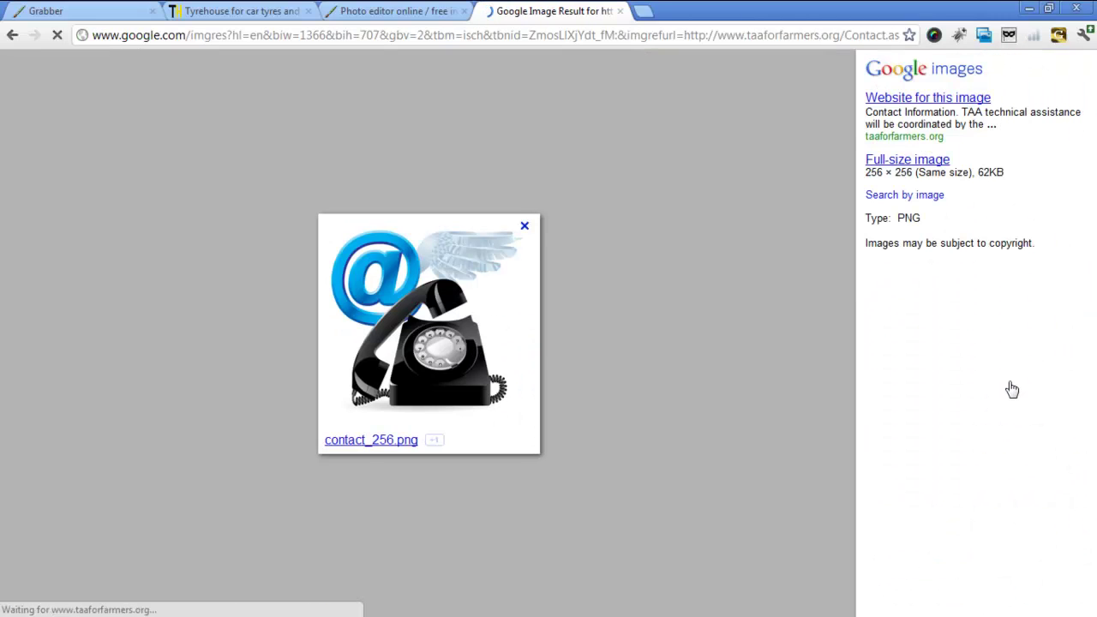
pyautogui.rightClick(445, 331)
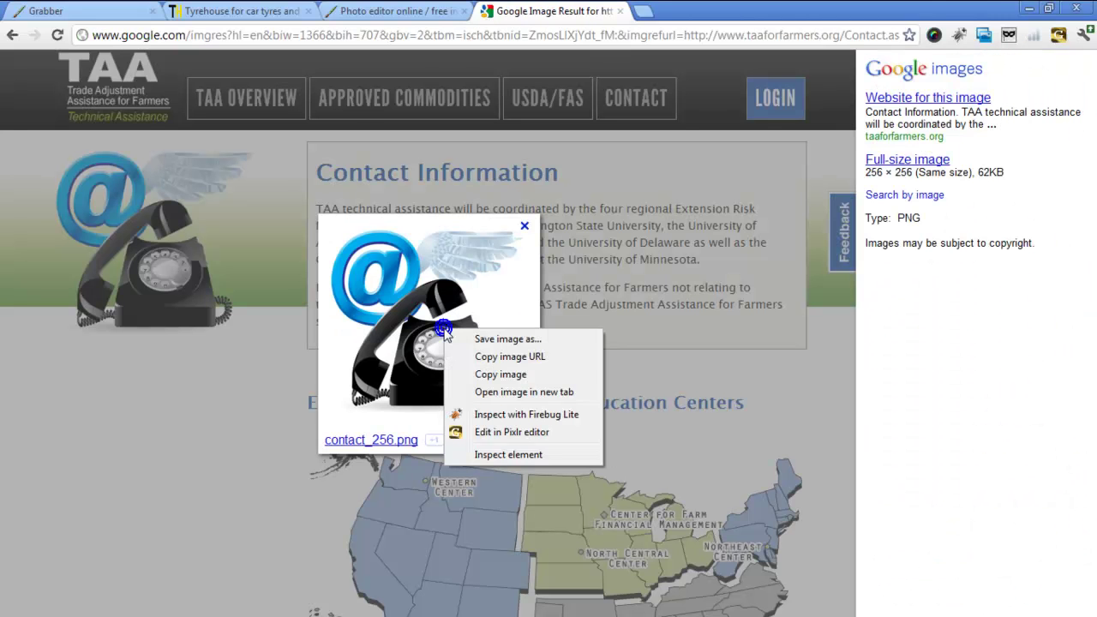
pyautogui.click(522, 359)
# Step: Open the copied contact_256.png web address as a new image in Pixlr Editor
pyautogui.click(417, 9)
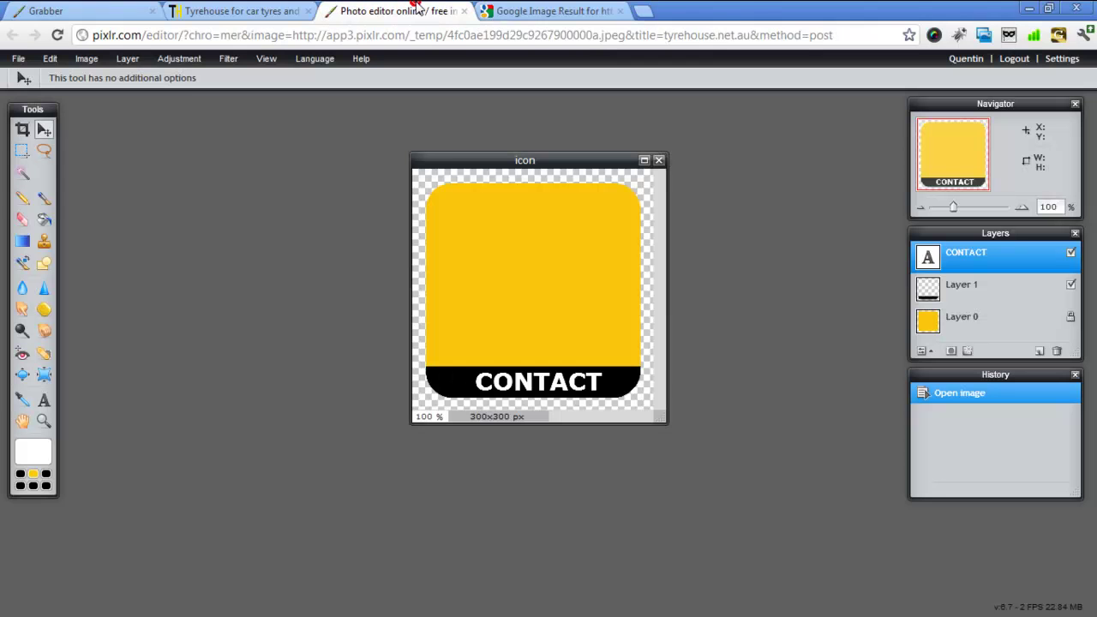
pyautogui.click(18, 59)
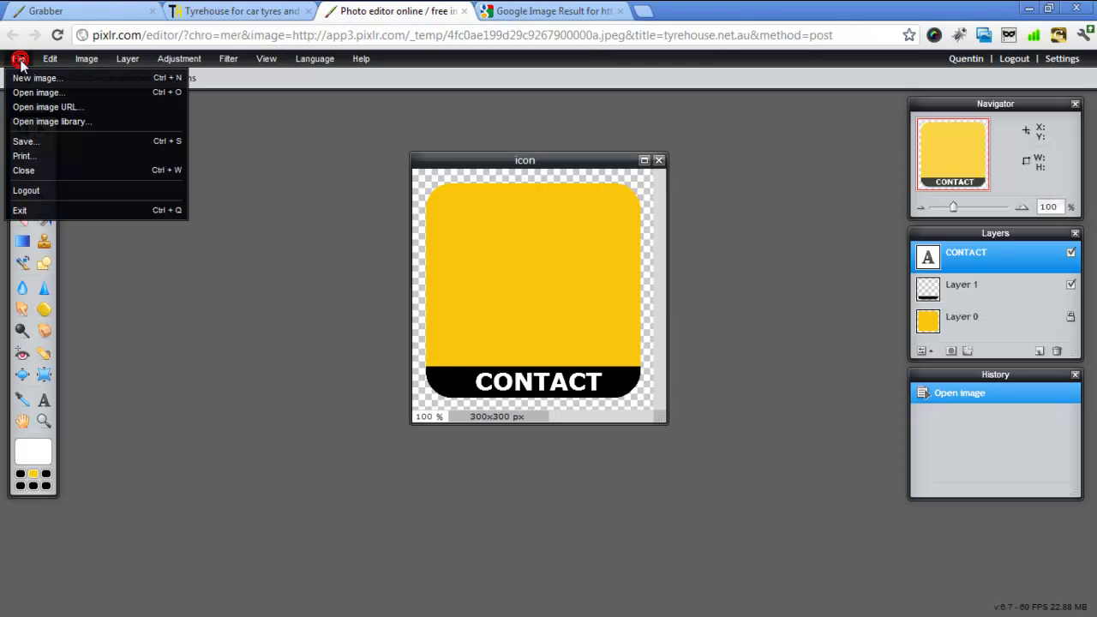
pyautogui.click(44, 107)
pyautogui.hotkey('ctrl', 'v')
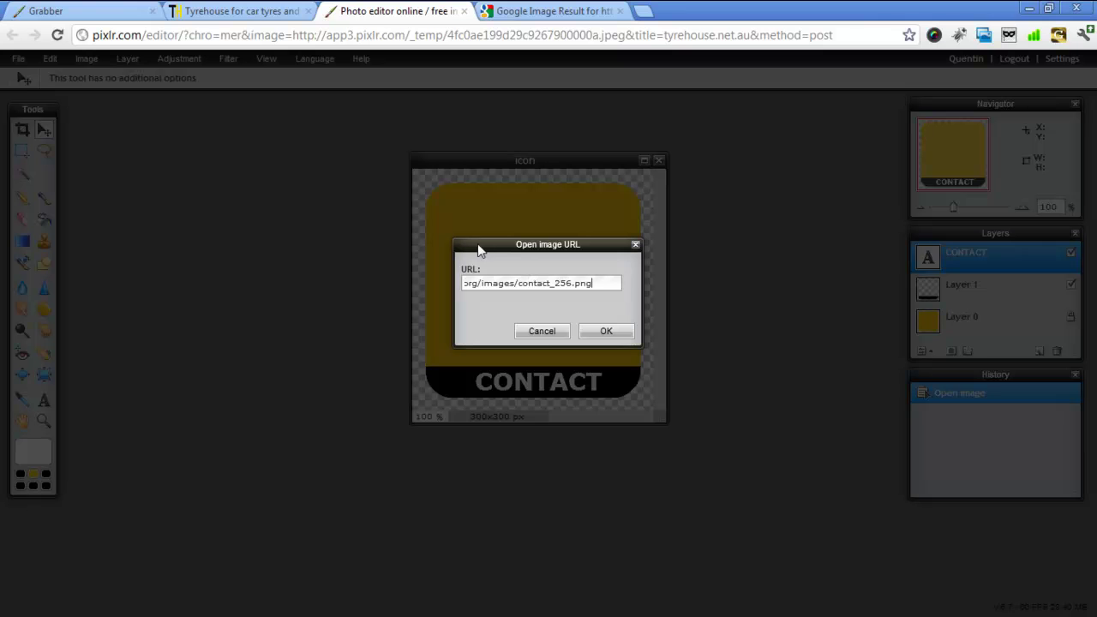
pyautogui.click(606, 331)
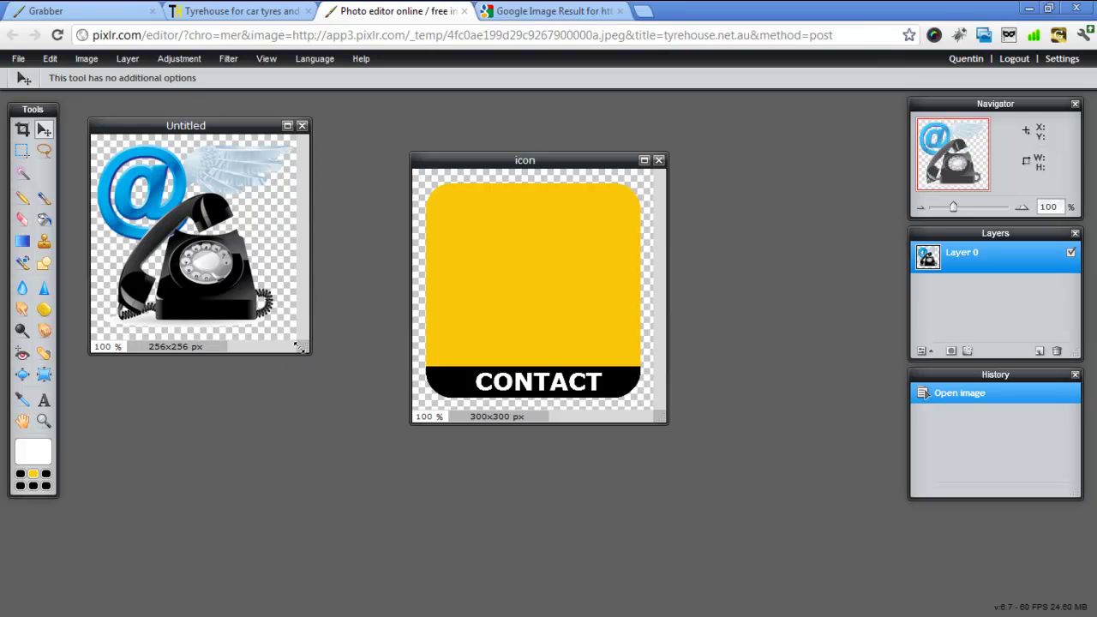
pyautogui.moveTo(302, 348); pyautogui.dragTo(363, 404)
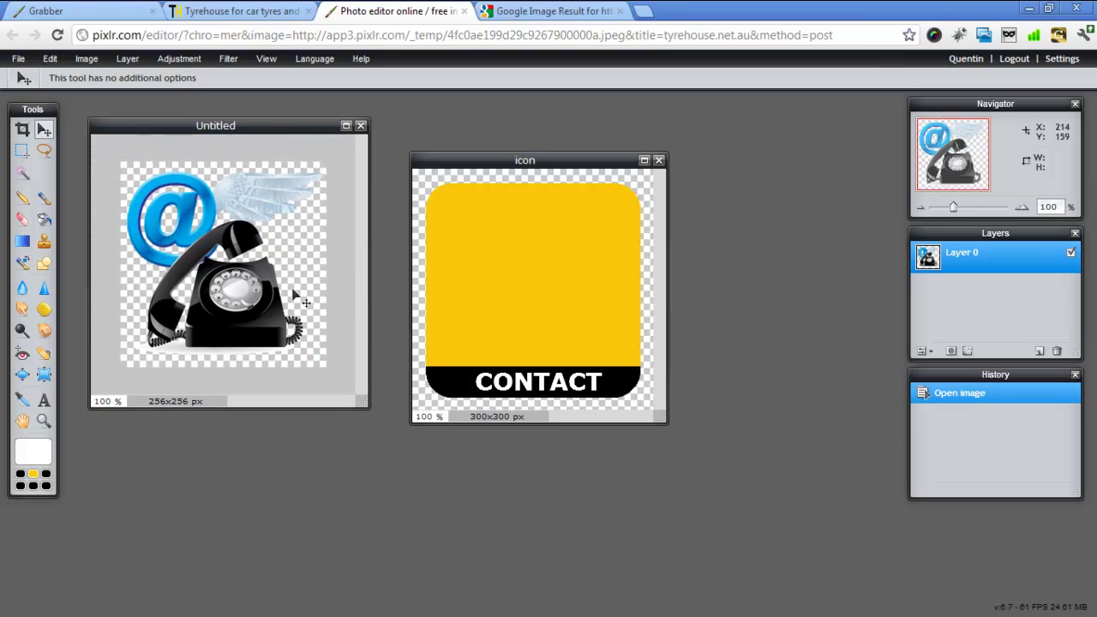
# Step: Select the whole telephone image and paste it into the icon as Layer 3
pyautogui.click(22, 150)
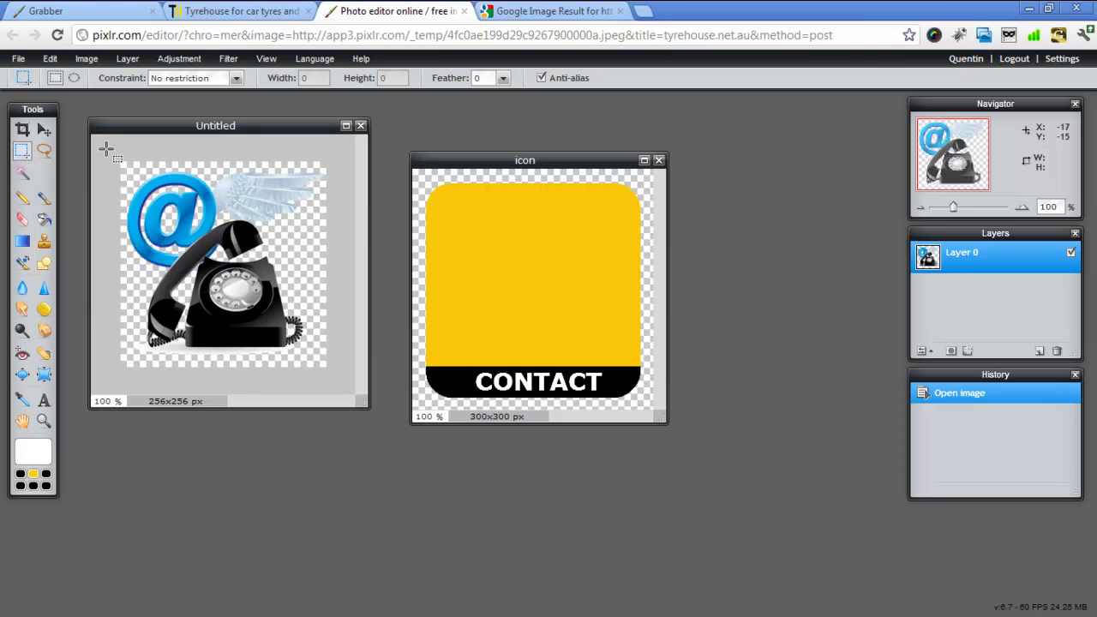
pyautogui.moveTo(103, 155); pyautogui.dragTo(344, 378)
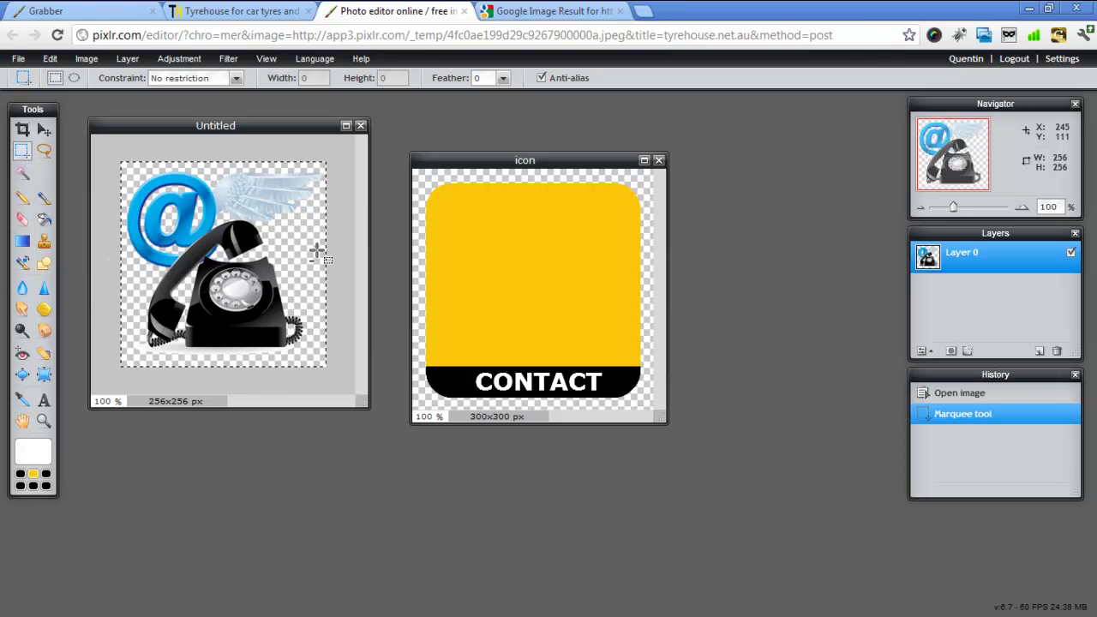
pyautogui.click(546, 158)
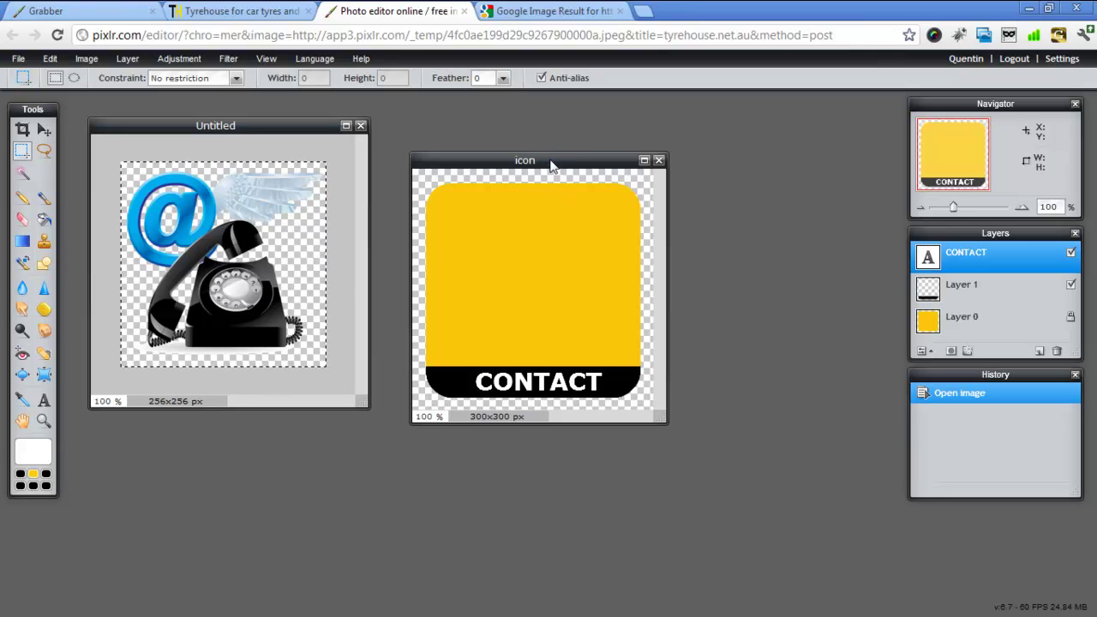
pyautogui.hotkey('ctrl', 'v')
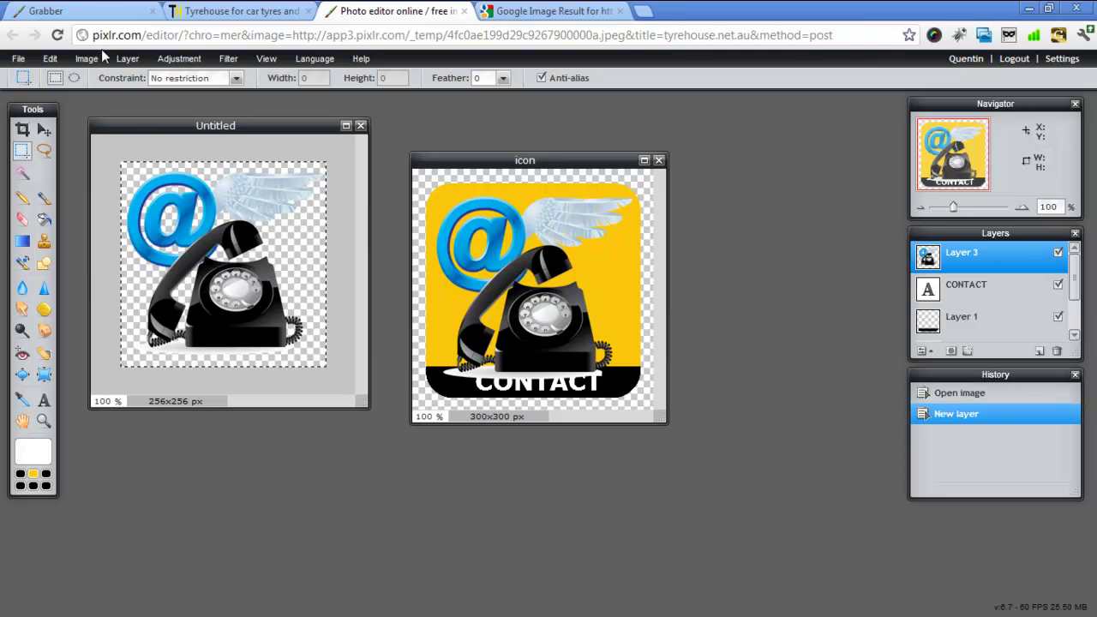
# Step: Free-transform Layer 3 to shrink the telephone into the yellow area above CONTACT, then apply
pyautogui.click(50, 58)
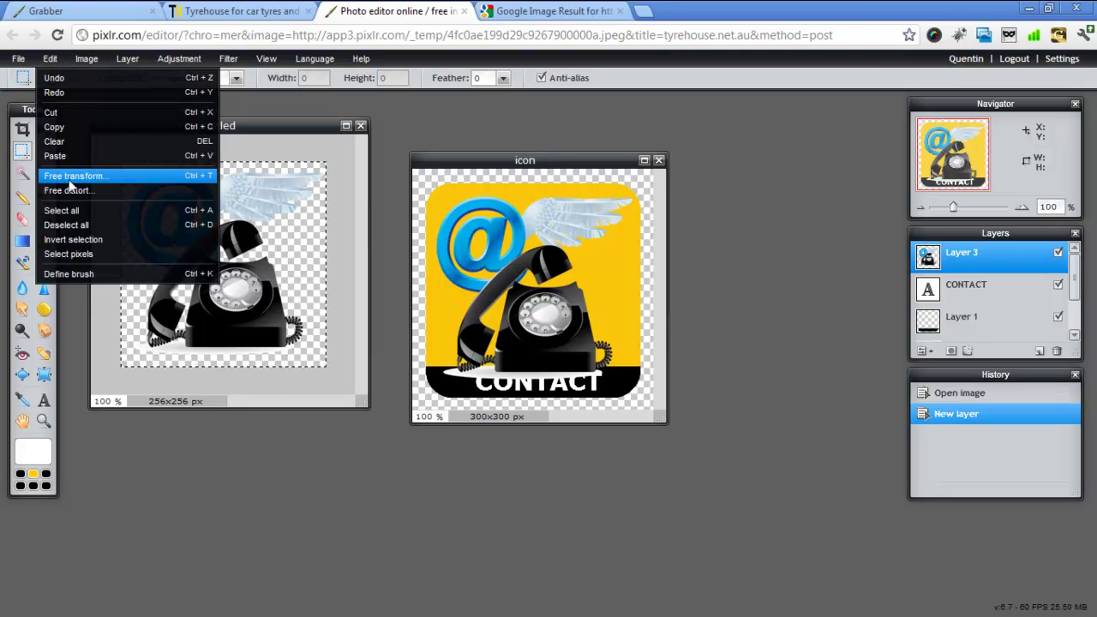
pyautogui.click(68, 179)
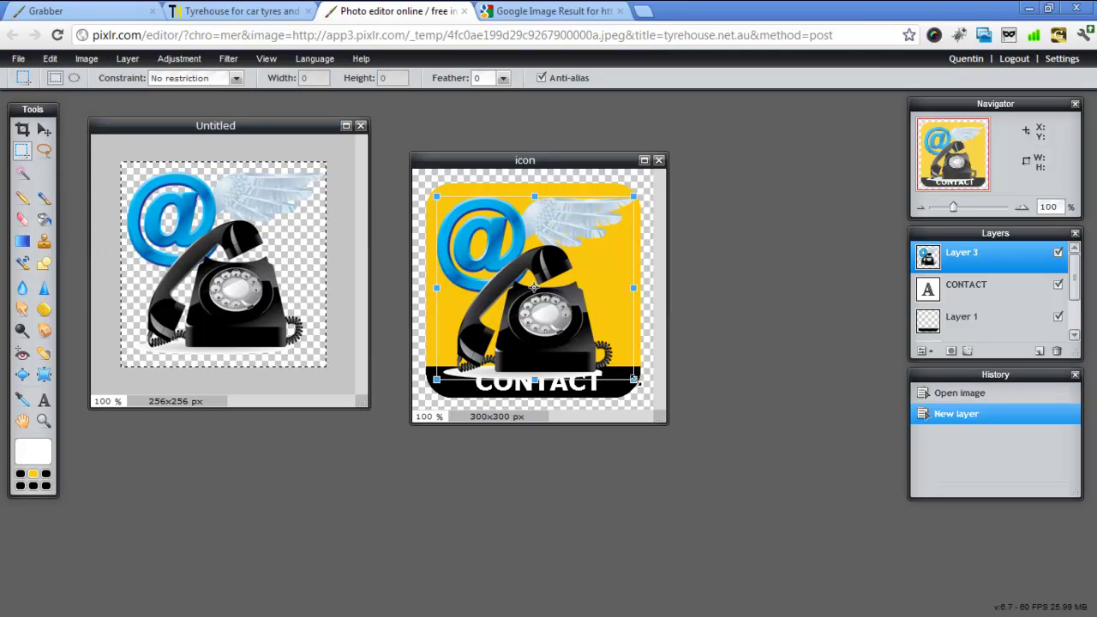
pyautogui.moveTo(636, 381); pyautogui.dragTo(625, 361)
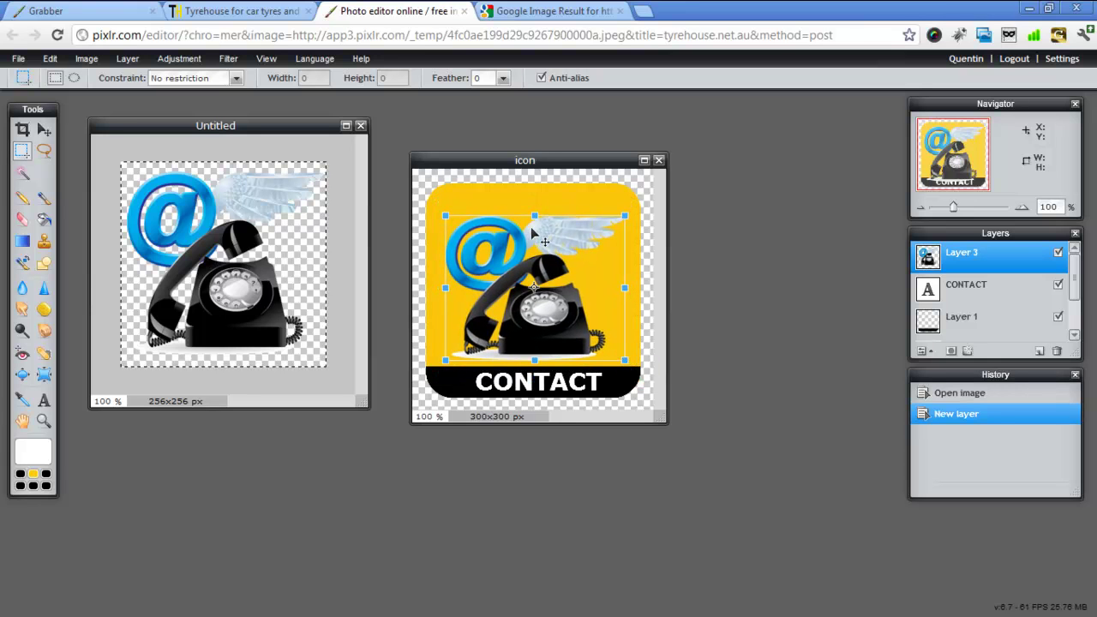
pyautogui.moveTo(535, 217); pyautogui.dragTo(534, 198)
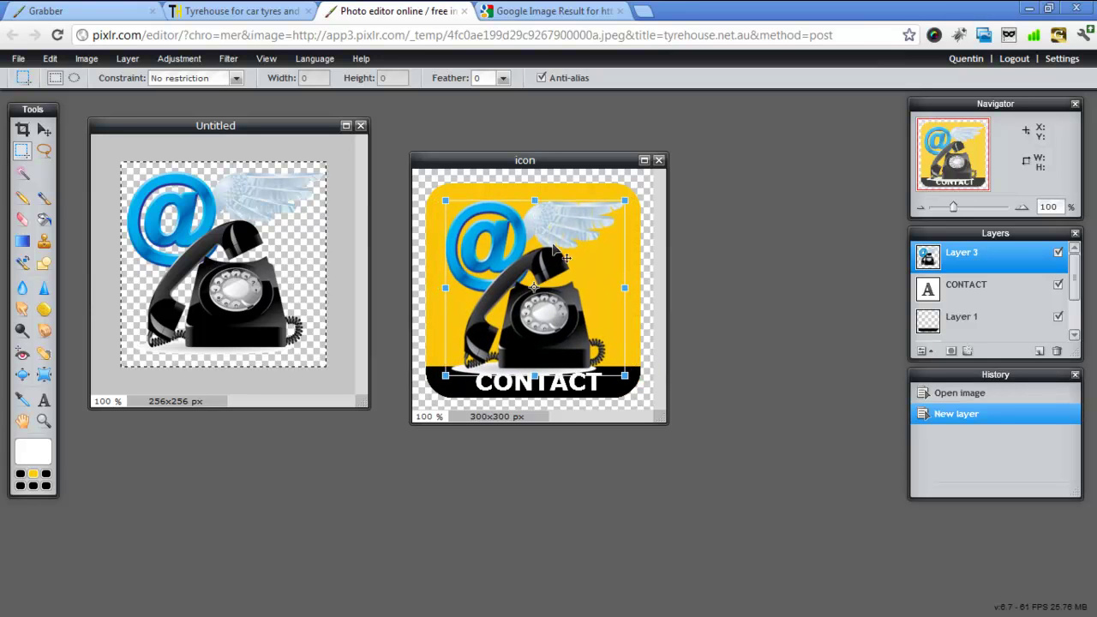
pyautogui.moveTo(569, 263); pyautogui.dragTo(571, 254)
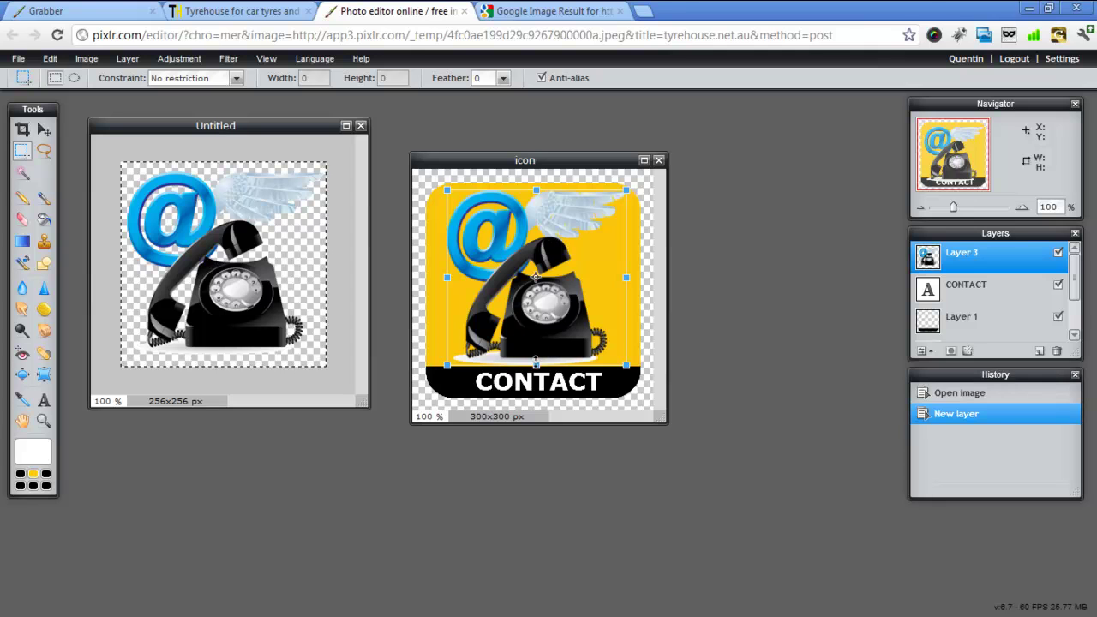
pyautogui.moveTo(536, 366); pyautogui.dragTo(536, 350)
pyautogui.moveTo(554, 291); pyautogui.dragTo(558, 295)
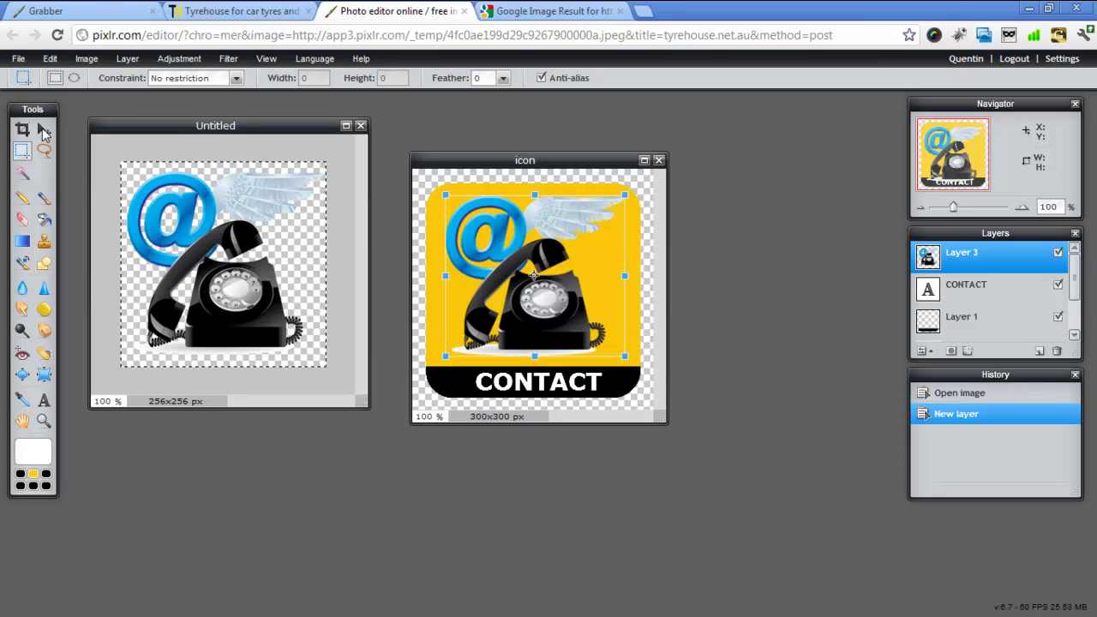
pyautogui.click(44, 131)
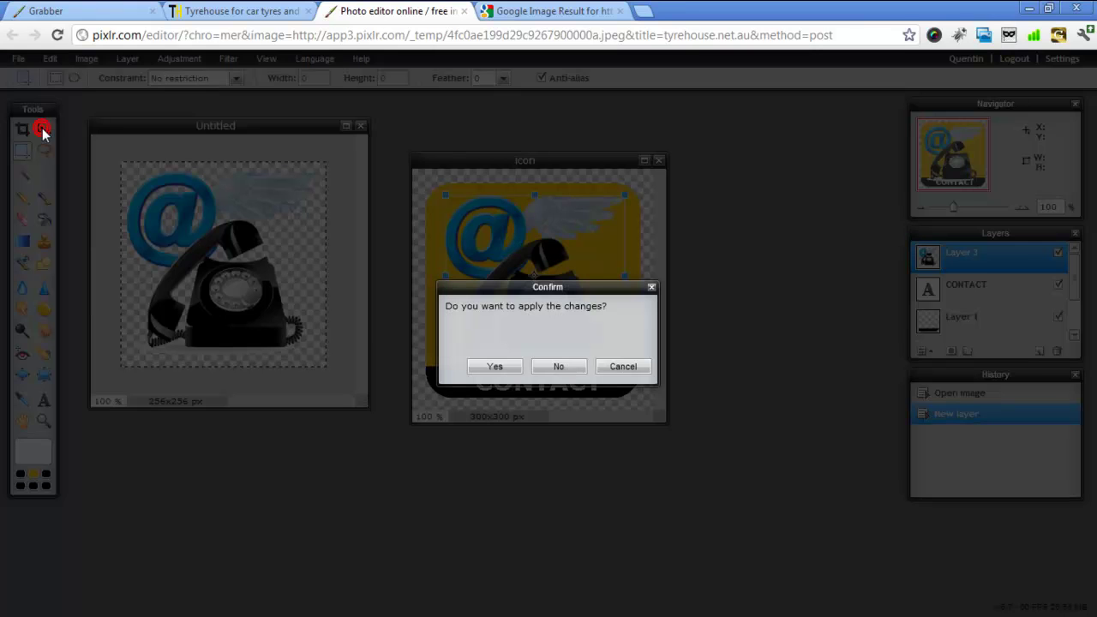
pyautogui.click(495, 367)
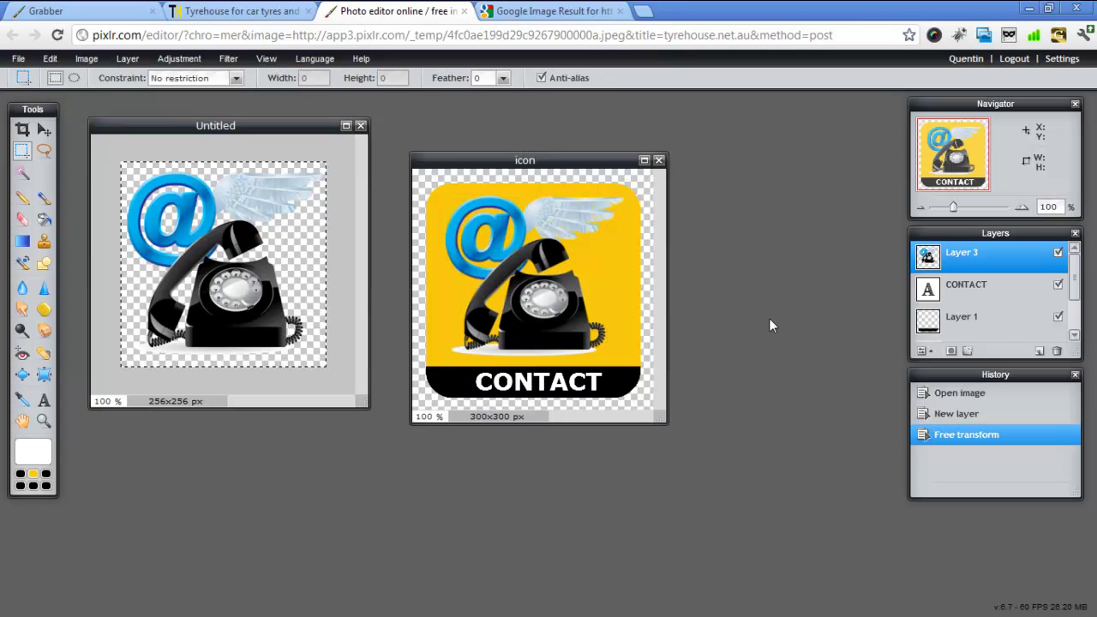
# Step: Save the icon as layered PXD 'icon-conact' in the library's buttons folder
pyautogui.click(18, 58)
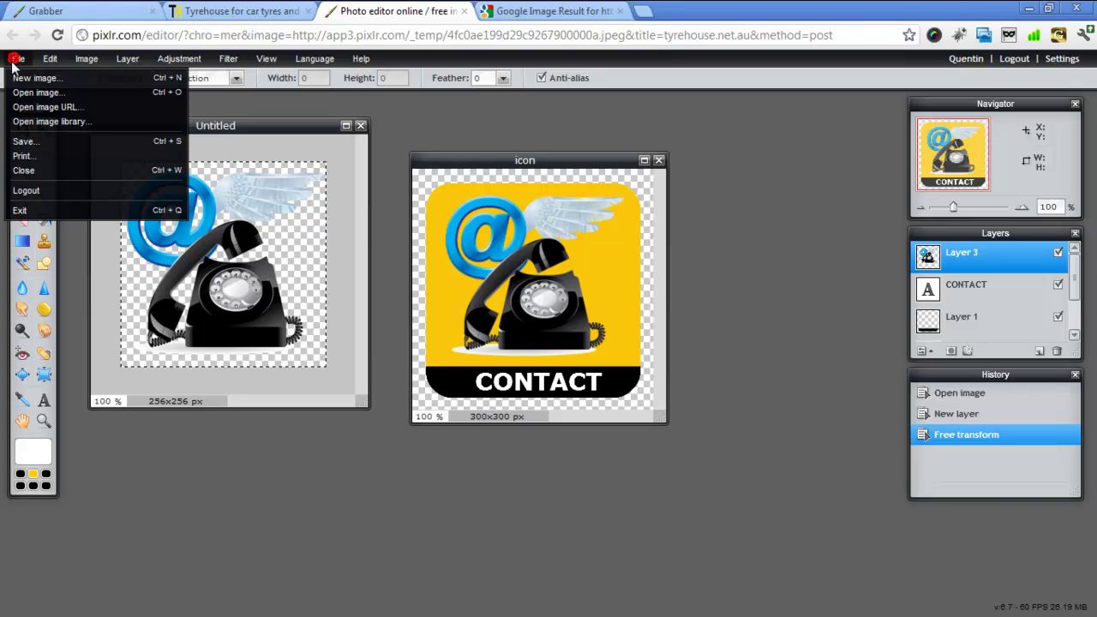
pyautogui.click(40, 141)
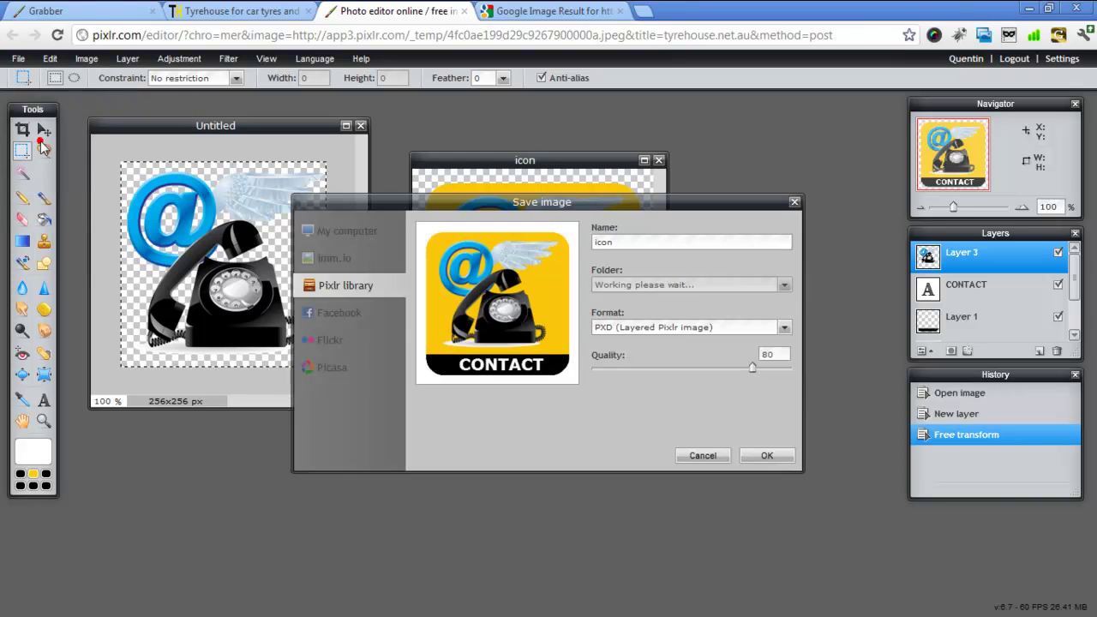
pyautogui.click(623, 243)
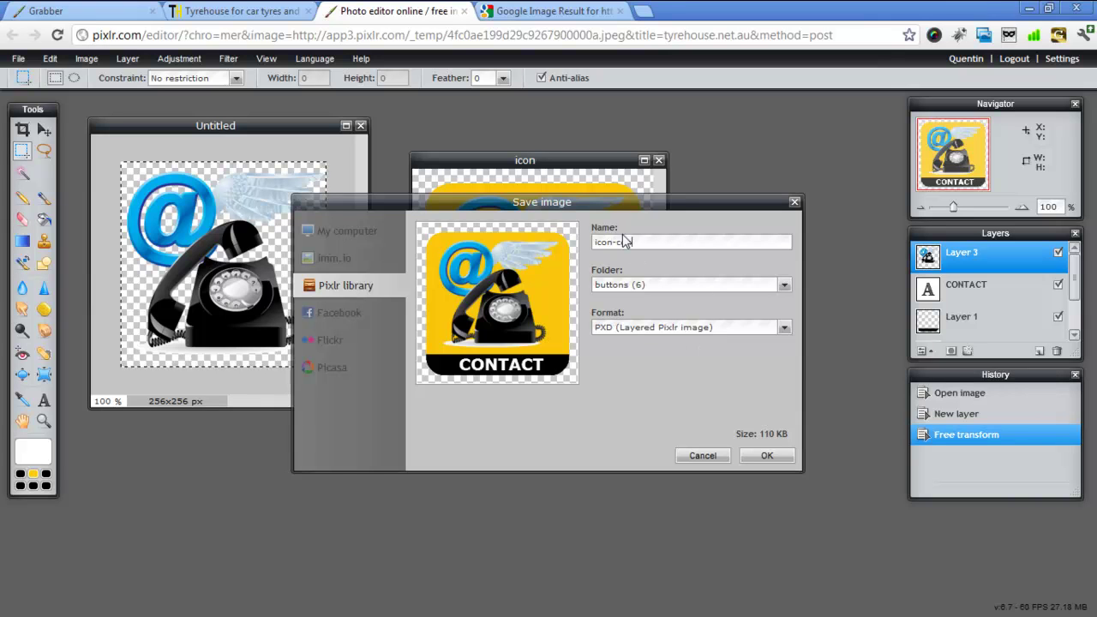
pyautogui.write('-conact')
pyautogui.click(769, 455)
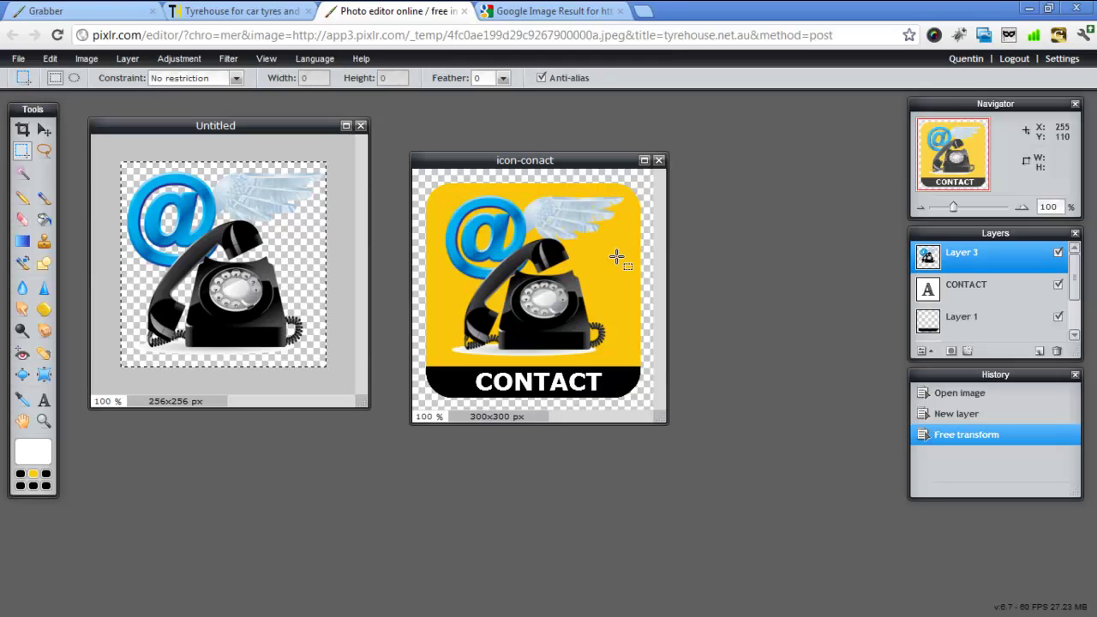
# Step: Flatten the icon into one layer and resize it to 150×150 px with proportions constrained
pyautogui.click(127, 58)
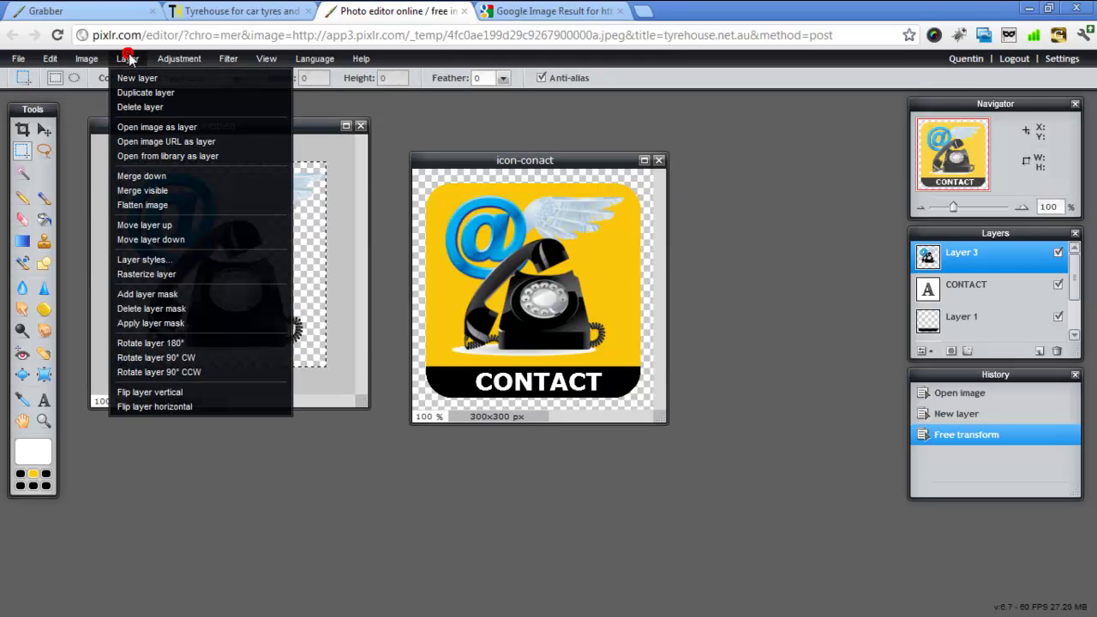
pyautogui.click(142, 204)
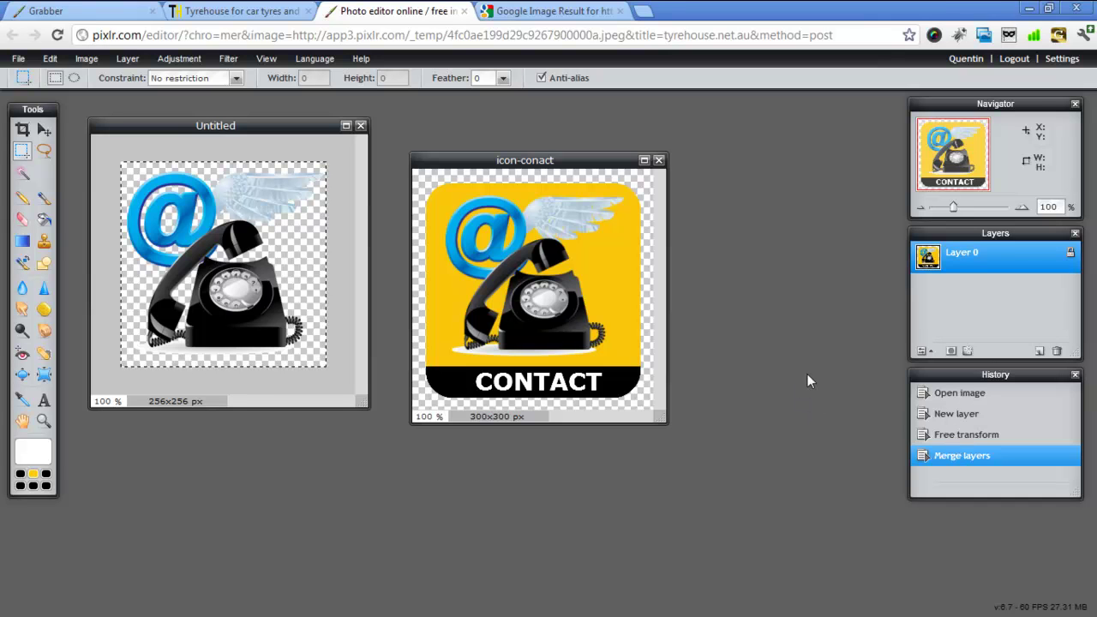
pyautogui.click(87, 59)
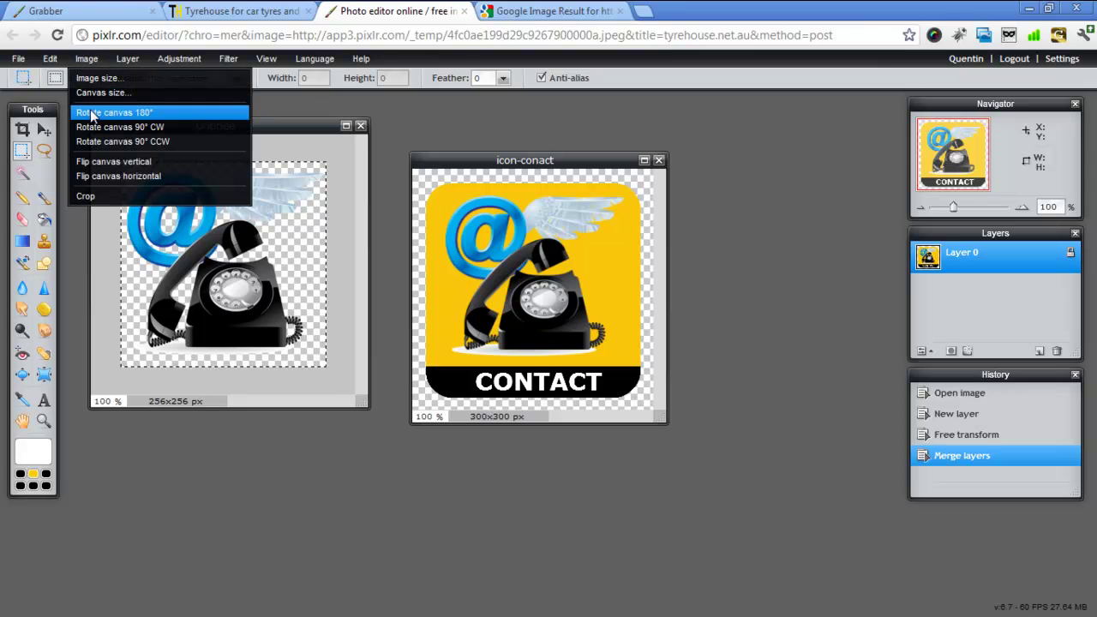
pyautogui.click(92, 79)
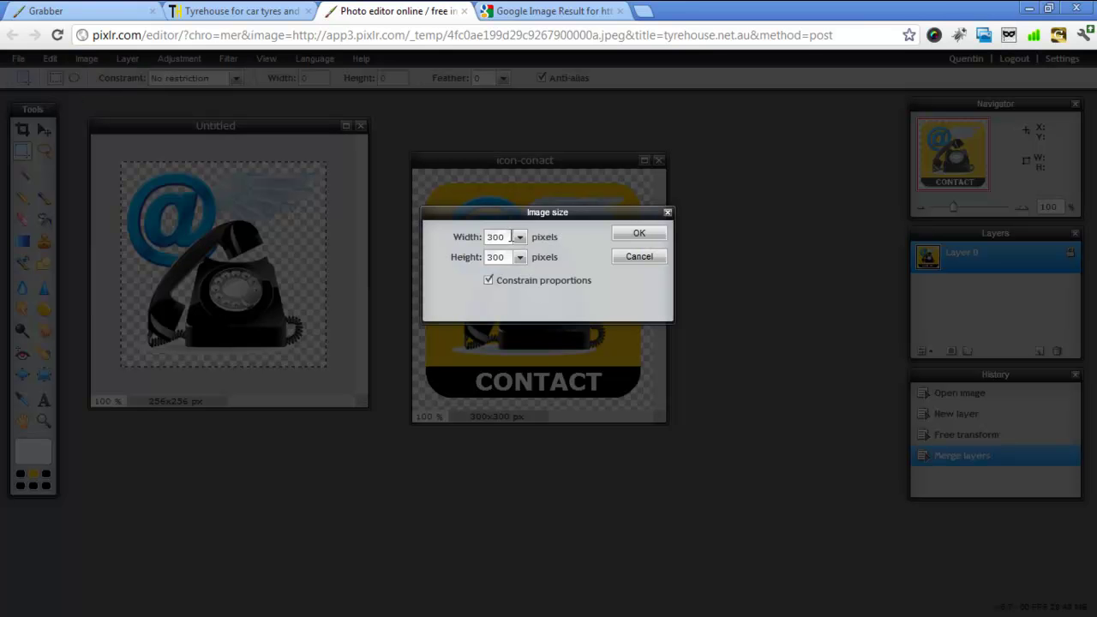
pyautogui.doubleClick(507, 236)
pyautogui.write('150')
pyautogui.click(639, 233)
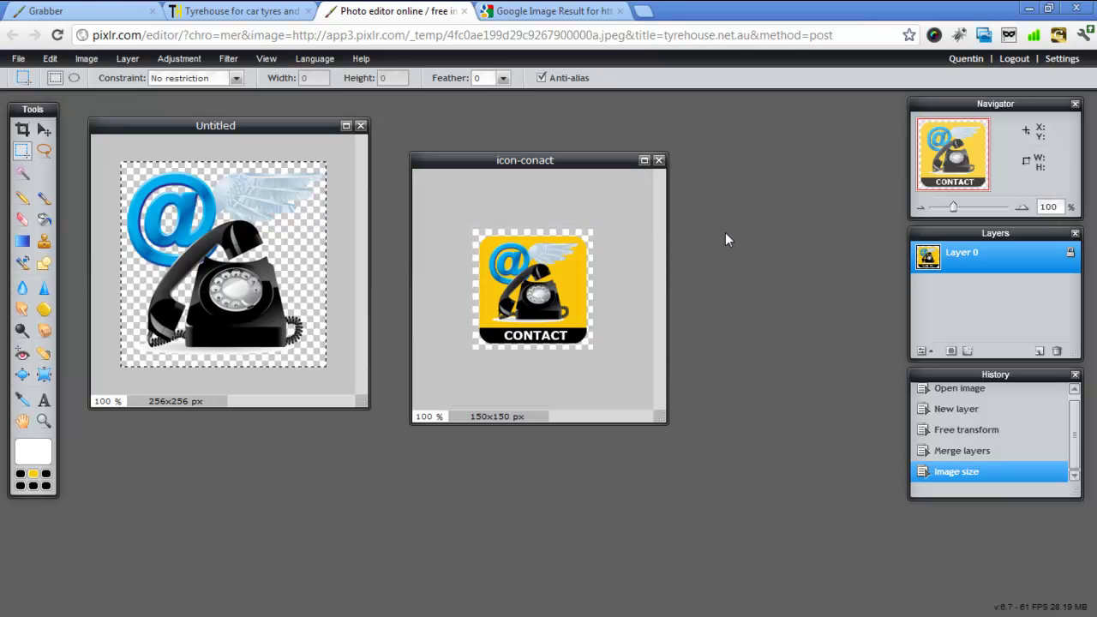
# Step: Save icon-conact as a JPEG in the Pixlr library's buttons folder
pyautogui.click(17, 60)
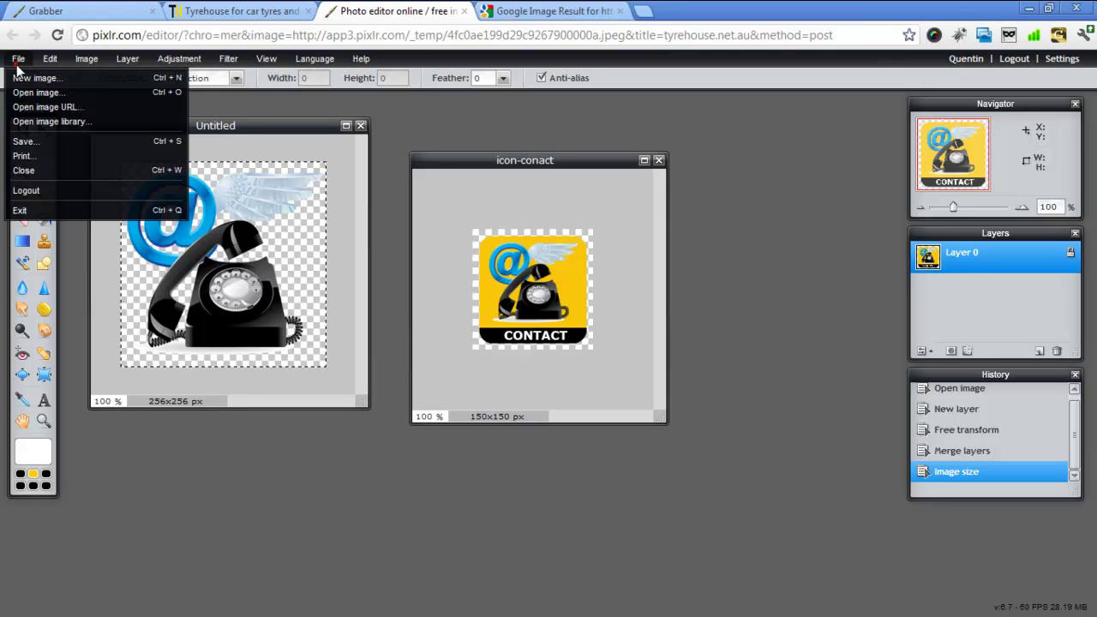
pyautogui.click(23, 142)
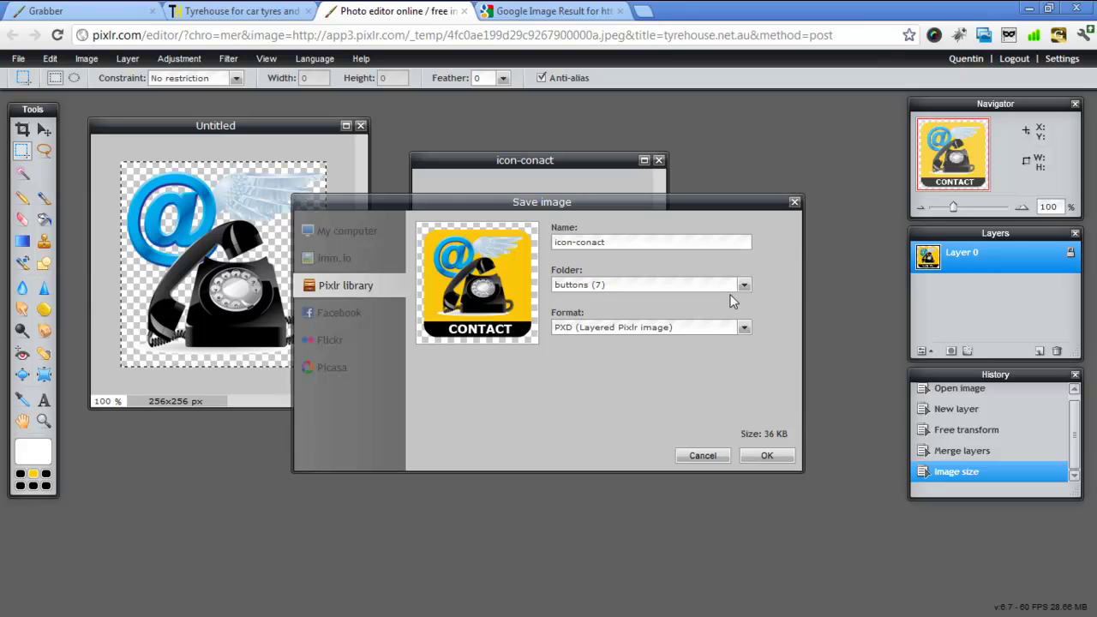
pyautogui.click(744, 330)
pyautogui.click(666, 344)
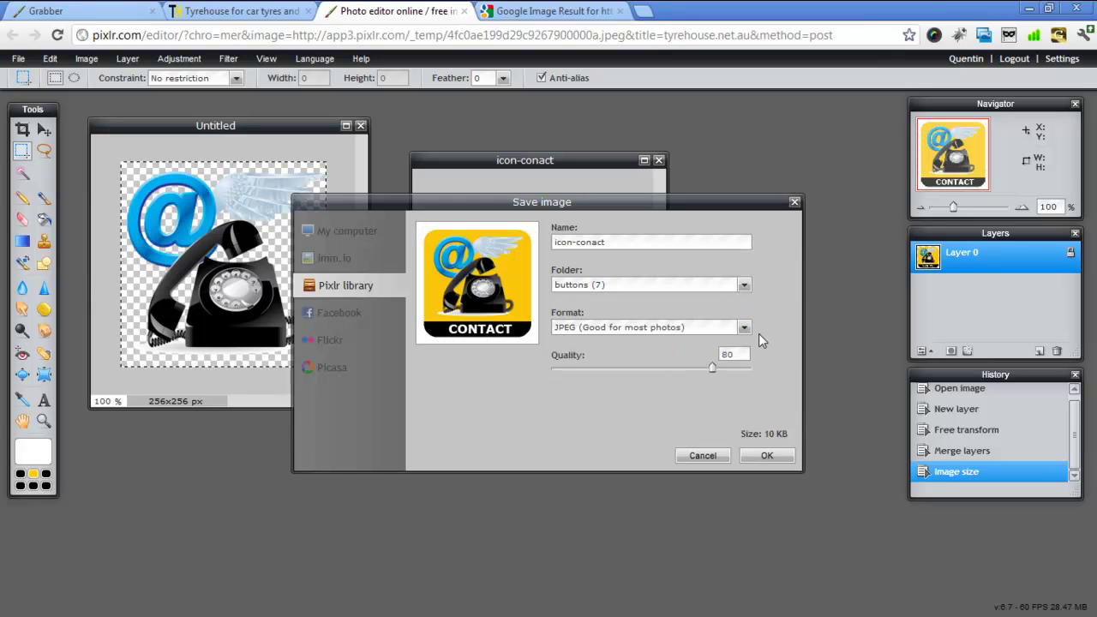
pyautogui.click(762, 458)
# Step: Save the same JPEG into the website's images folder on the computer
pyautogui.click(356, 229)
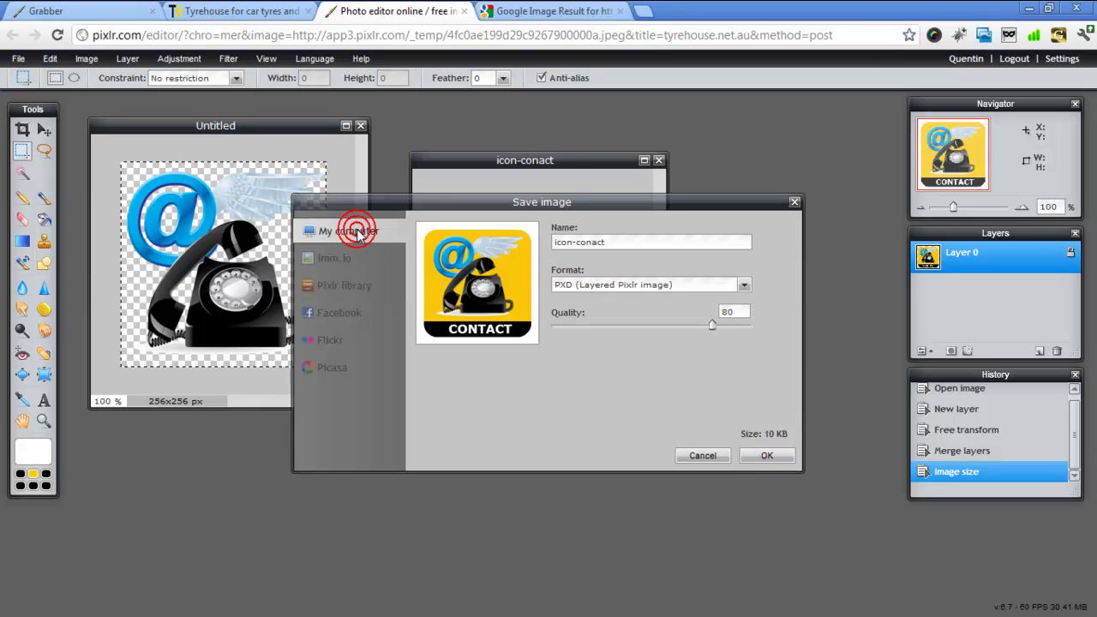
pyautogui.click(766, 456)
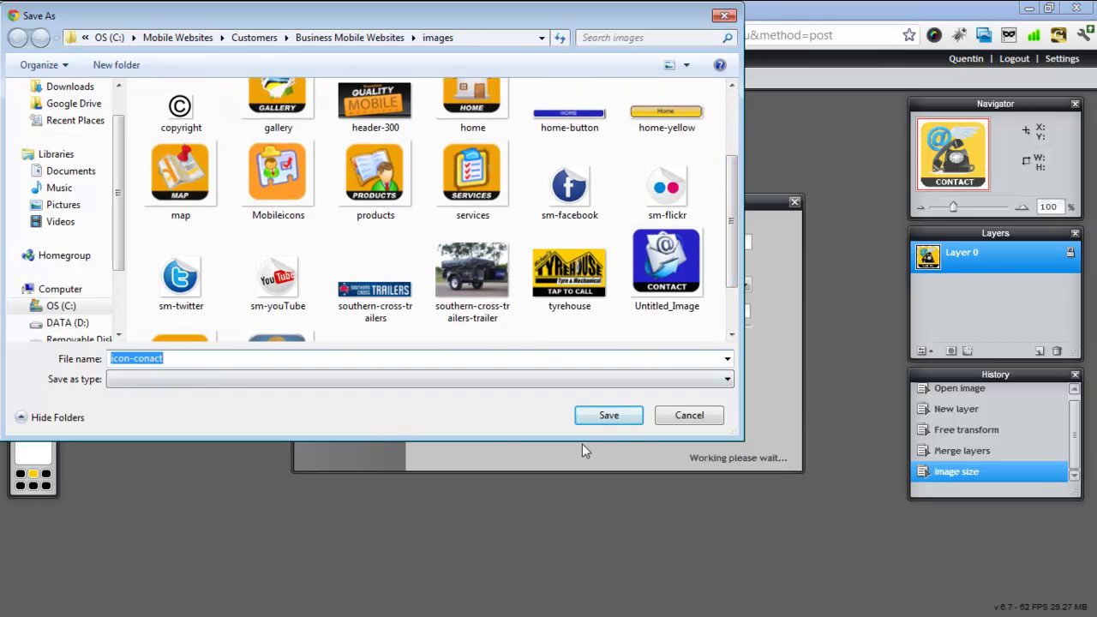
pyautogui.click(608, 416)
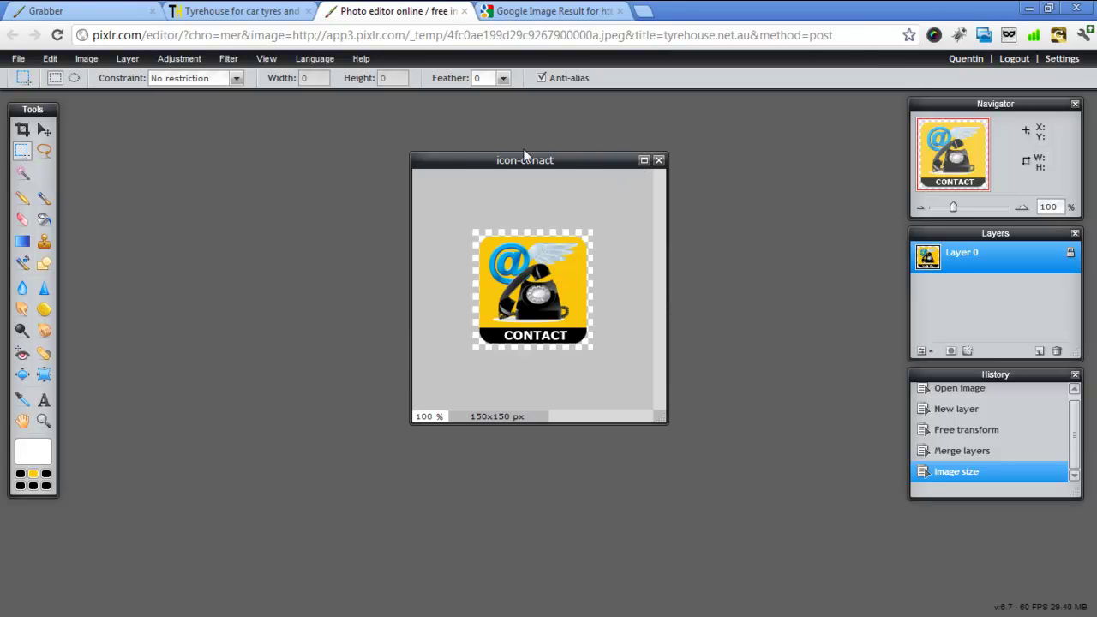
# Step: Create a new transparent 400×100 px image named 'button' and place it beside the icon
pyautogui.moveTo(464, 164); pyautogui.dragTo(124, 124)
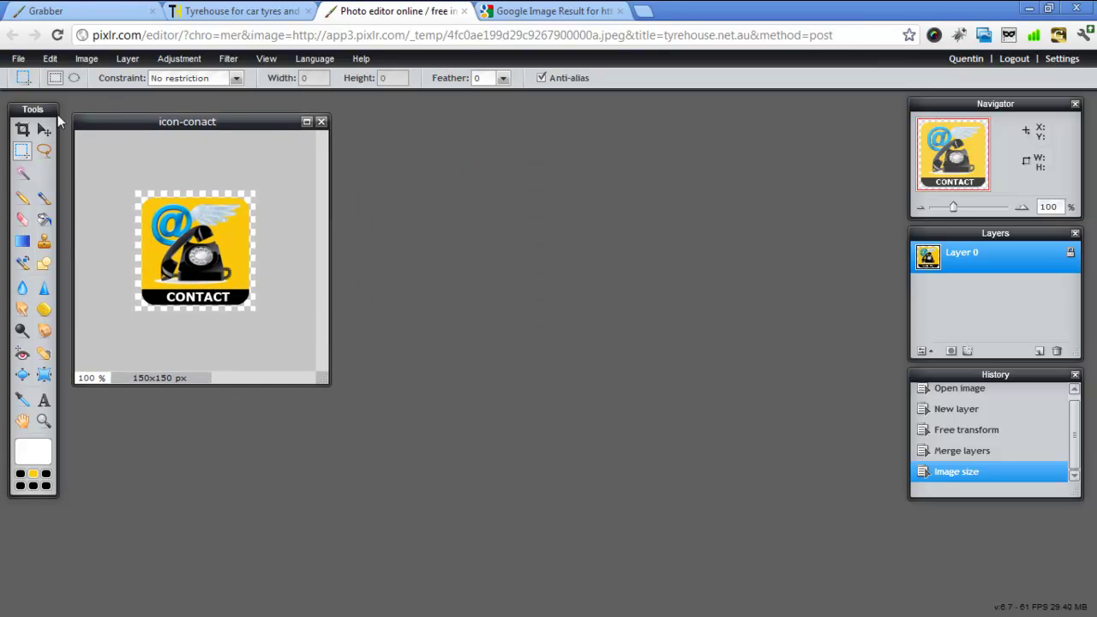
pyautogui.click(18, 58)
pyautogui.click(26, 78)
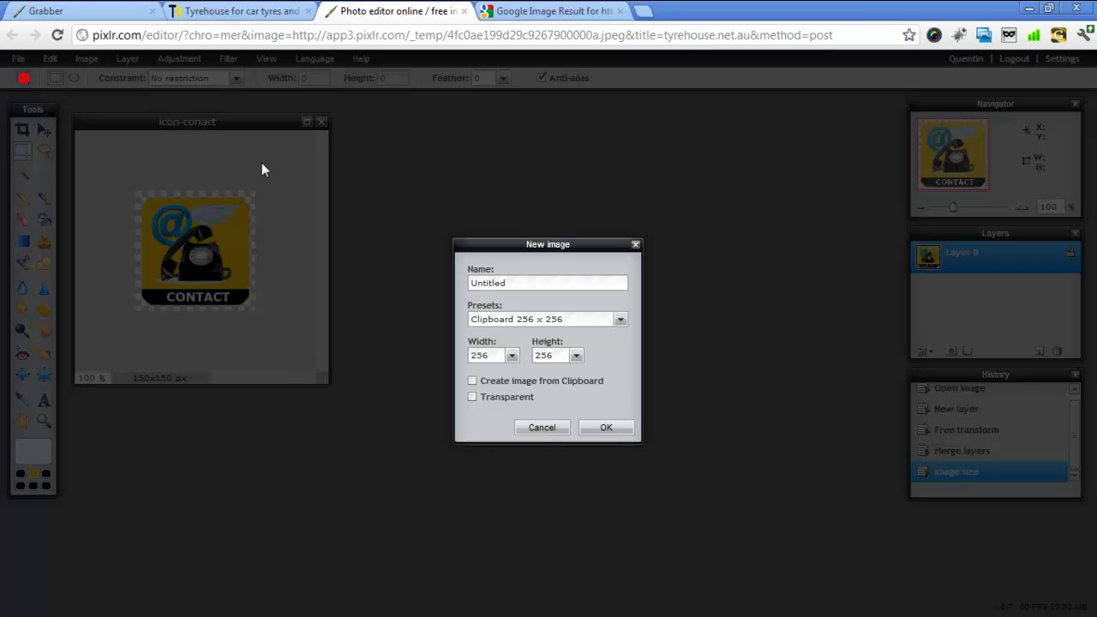
pyautogui.moveTo(493, 353); pyautogui.dragTo(435, 353)
pyautogui.write('400')
pyautogui.moveTo(558, 355); pyautogui.dragTo(528, 358)
pyautogui.write('1')
pyautogui.doubleClick(497, 286)
pyautogui.write('button')
pyautogui.click(600, 427)
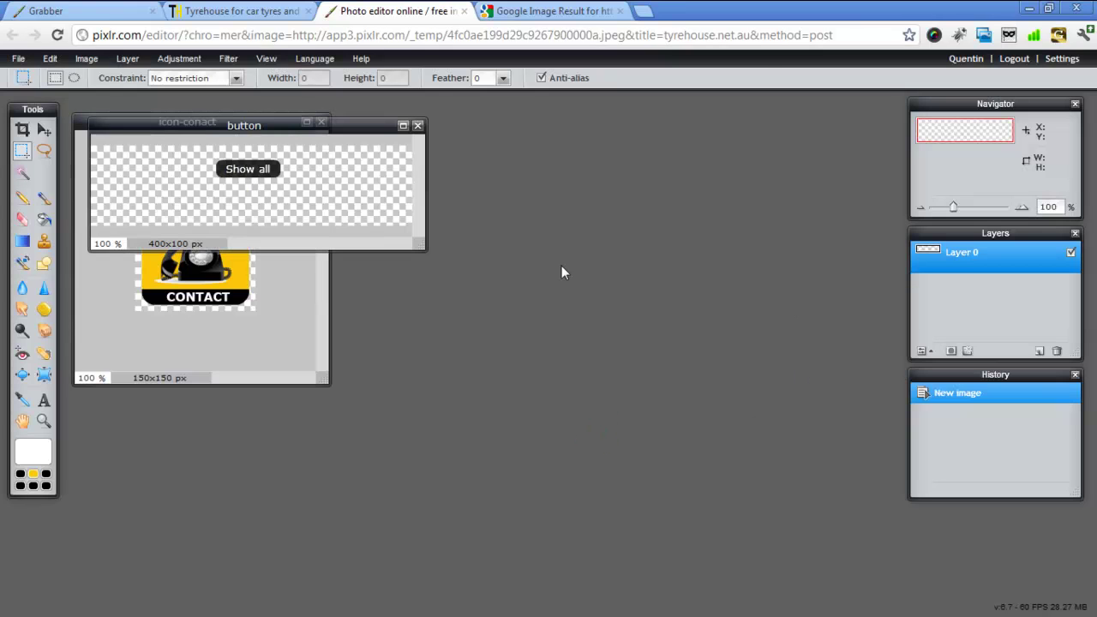
pyautogui.moveTo(286, 129); pyautogui.dragTo(550, 180)
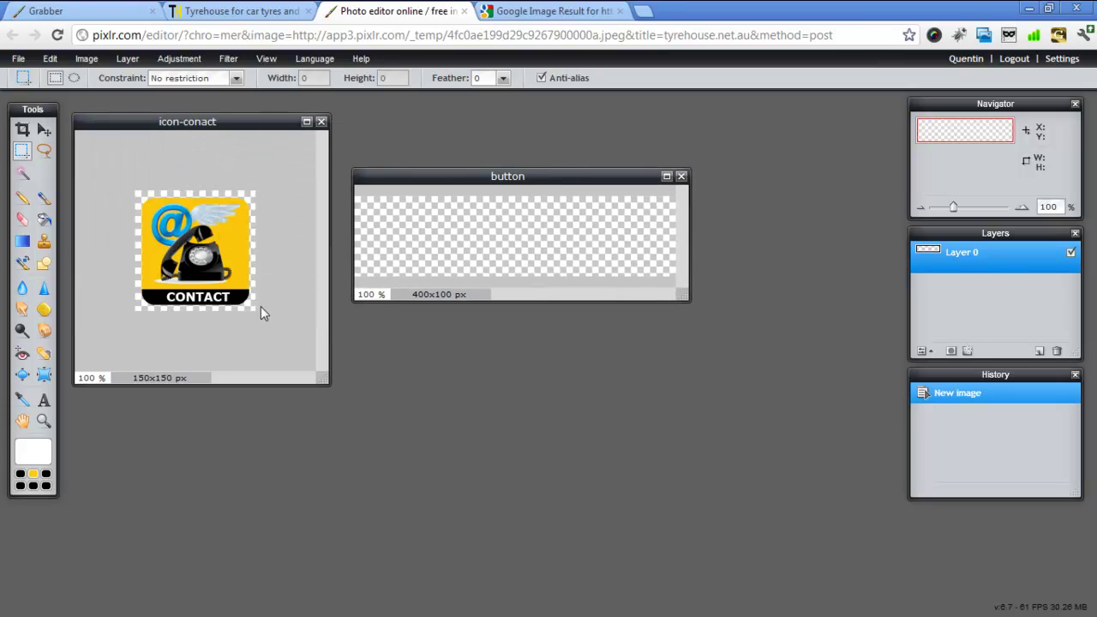
# Step: Draw a yellow (fac60a) rounded rectangle with radius 35 across the button canvas
pyautogui.click(29, 447)
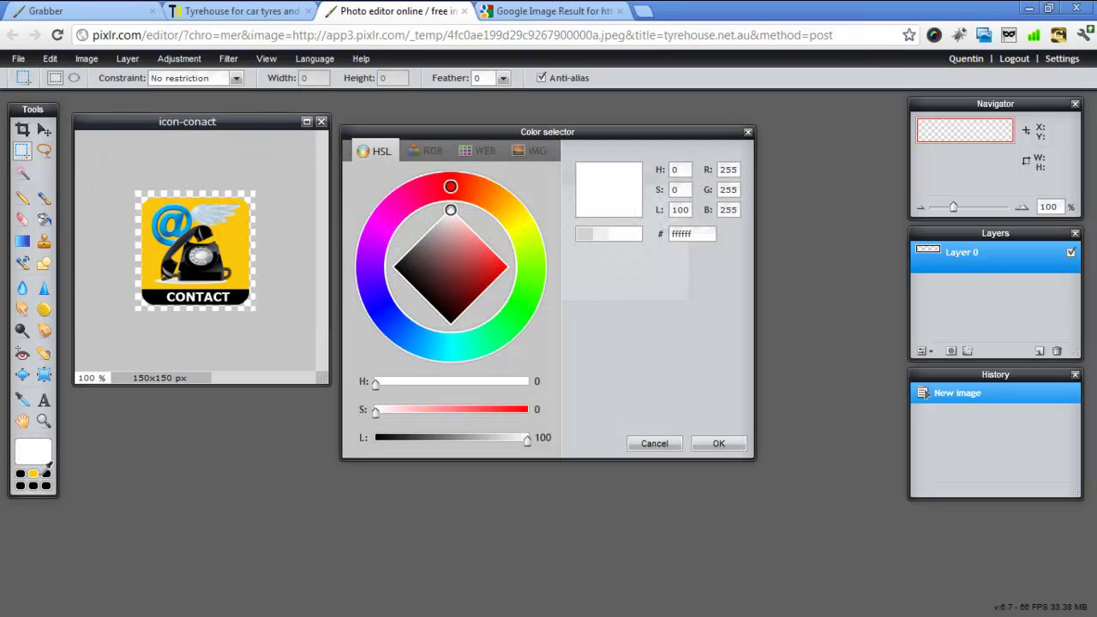
pyautogui.click(33, 471)
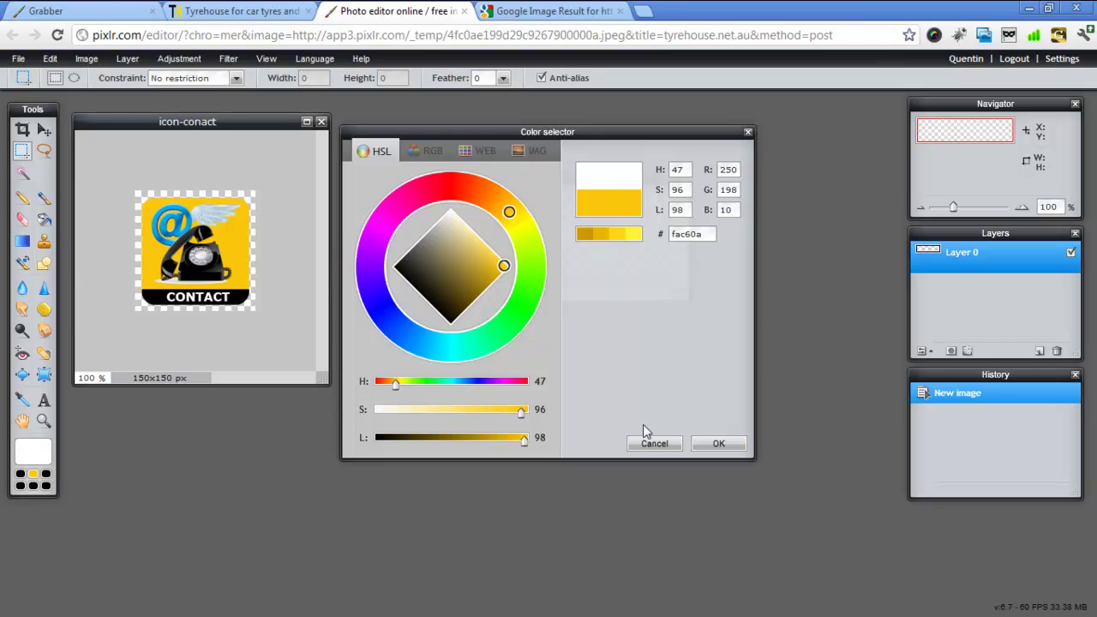
pyautogui.click(718, 443)
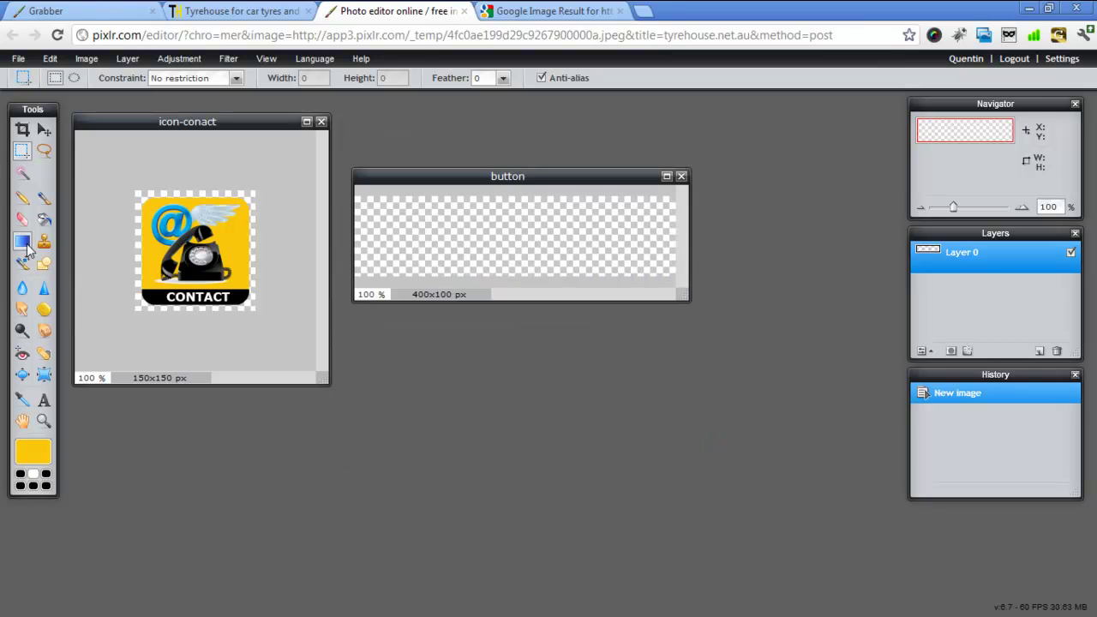
pyautogui.click(44, 266)
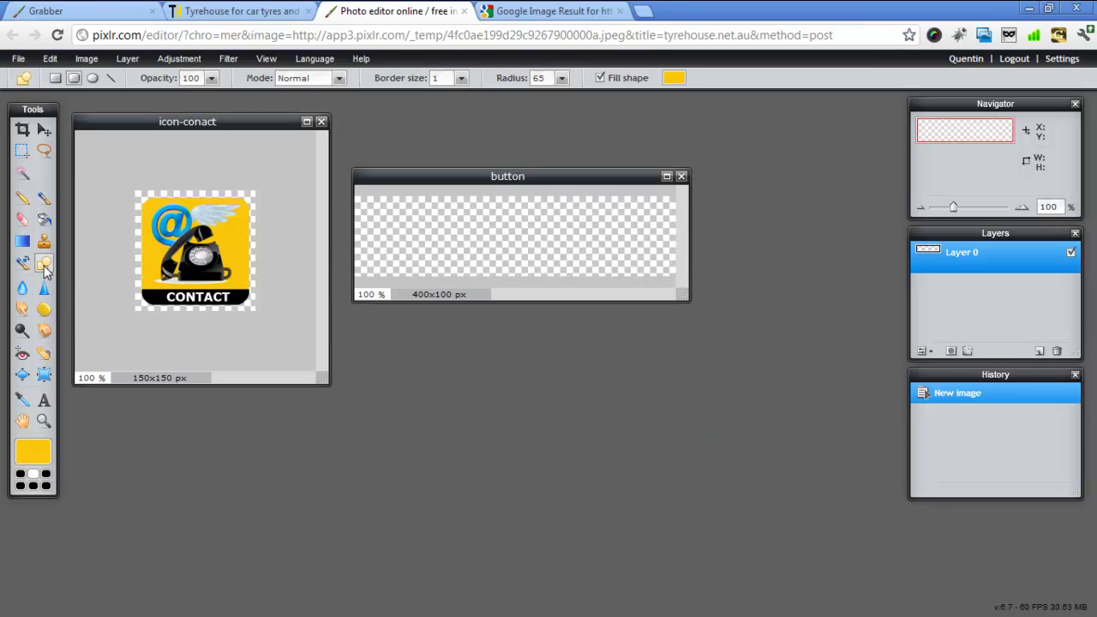
pyautogui.click(538, 78)
pyautogui.moveTo(364, 209); pyautogui.dragTo(672, 248)
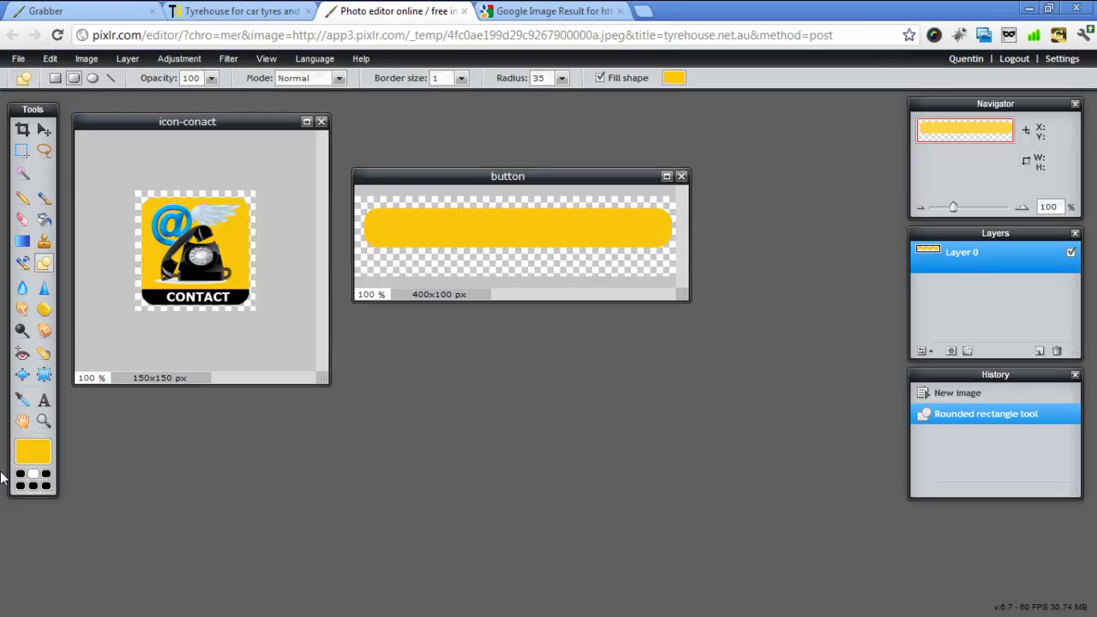
# Step: Switch the second colour to near-black 080808, undo the bar, and redraw it with a black outline
pyautogui.click(31, 457)
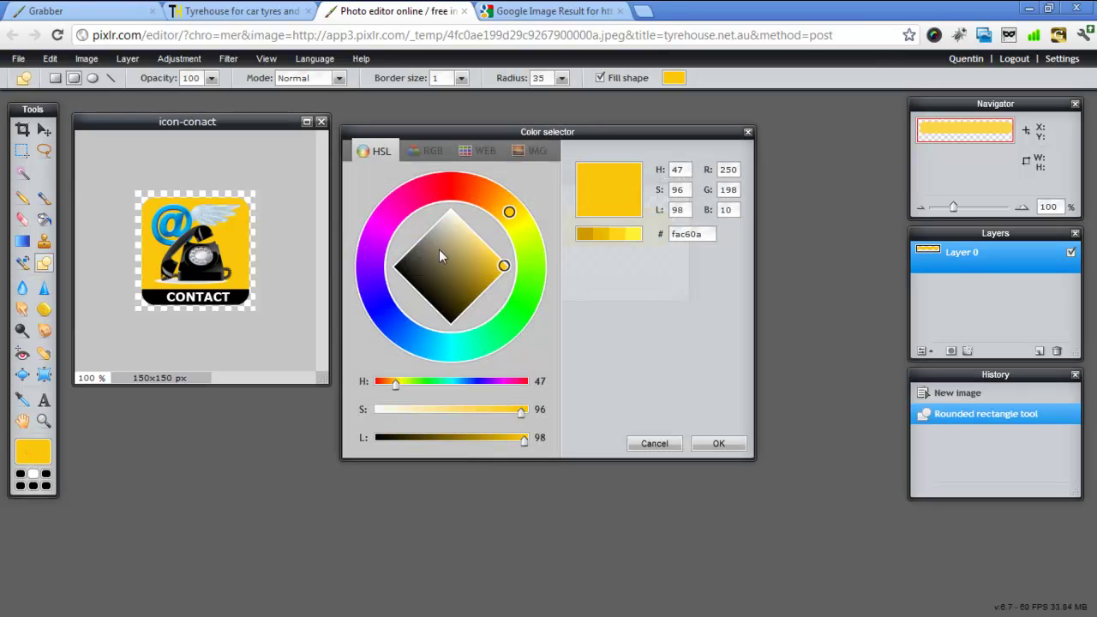
pyautogui.click(397, 269)
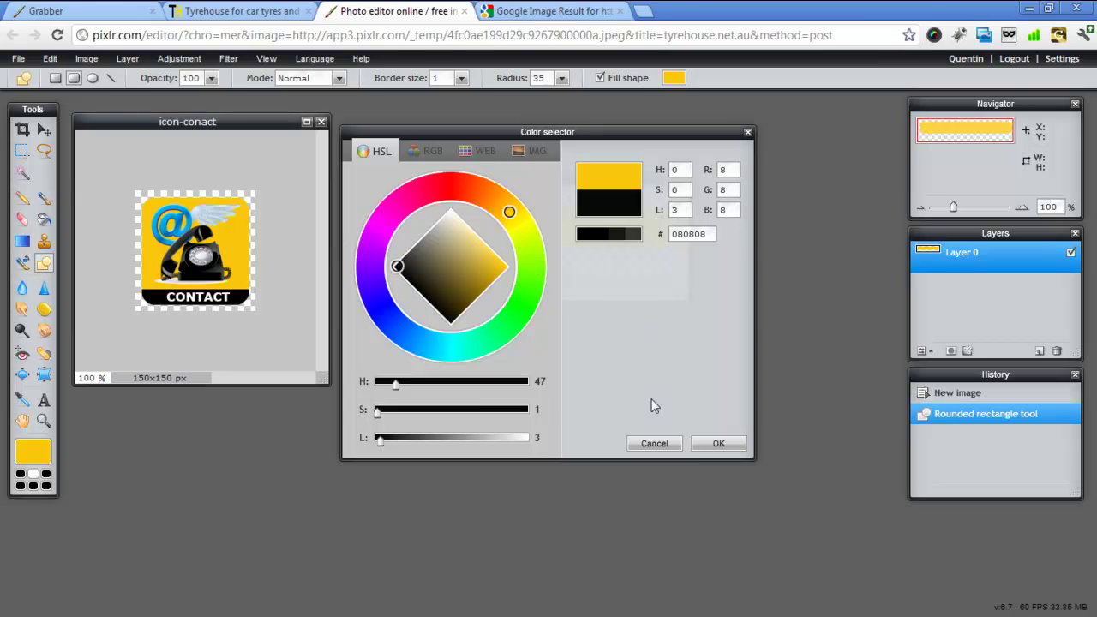
pyautogui.click(718, 444)
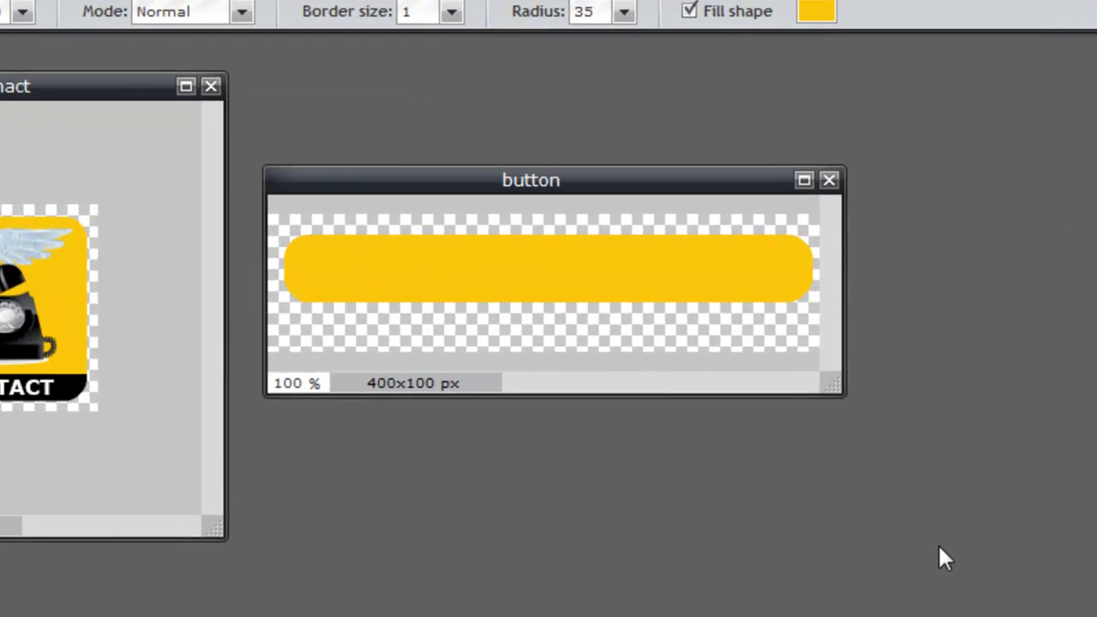
pyautogui.hotkey('ctrl', 'z')
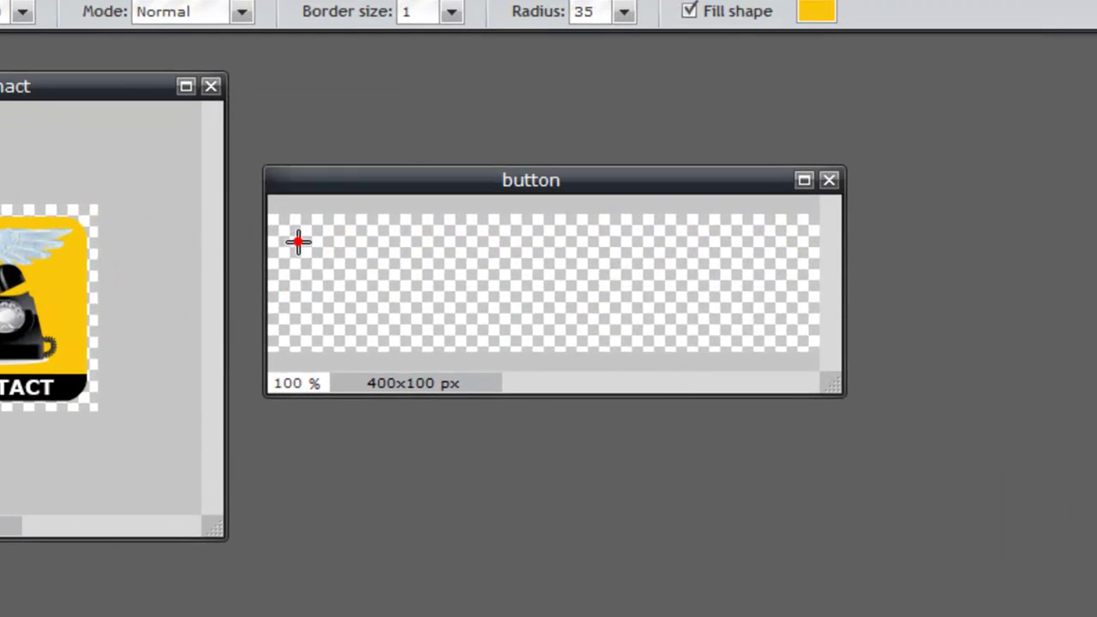
pyautogui.moveTo(299, 242); pyautogui.dragTo(795, 303)
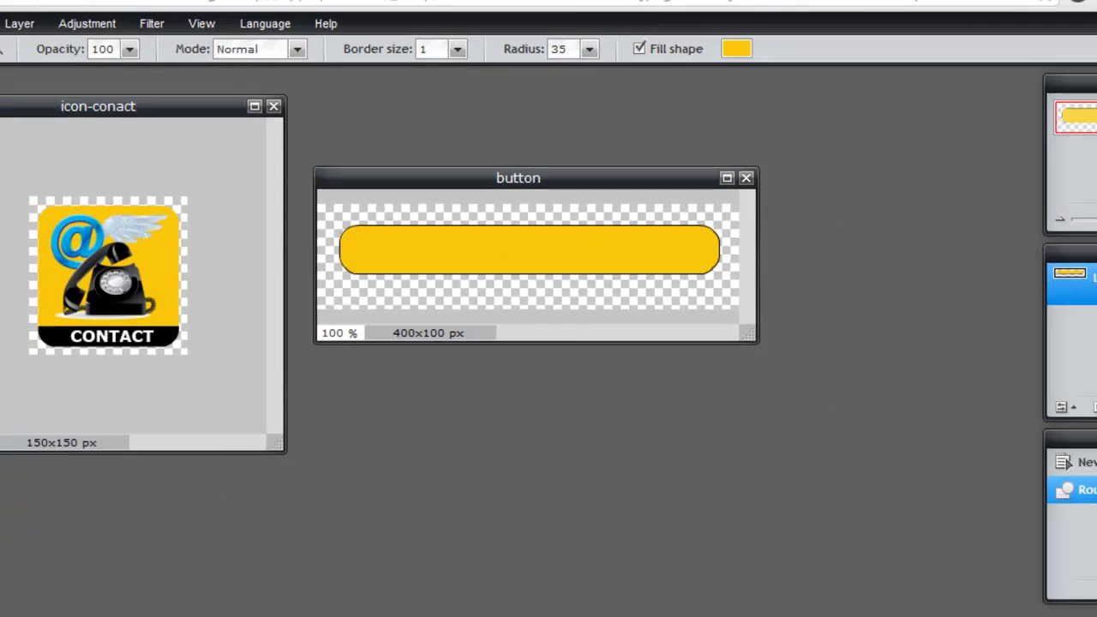
# Step: Add the text 'CONTACT' in capitals on the yellow bar and centre it
pyautogui.click(0, 616)
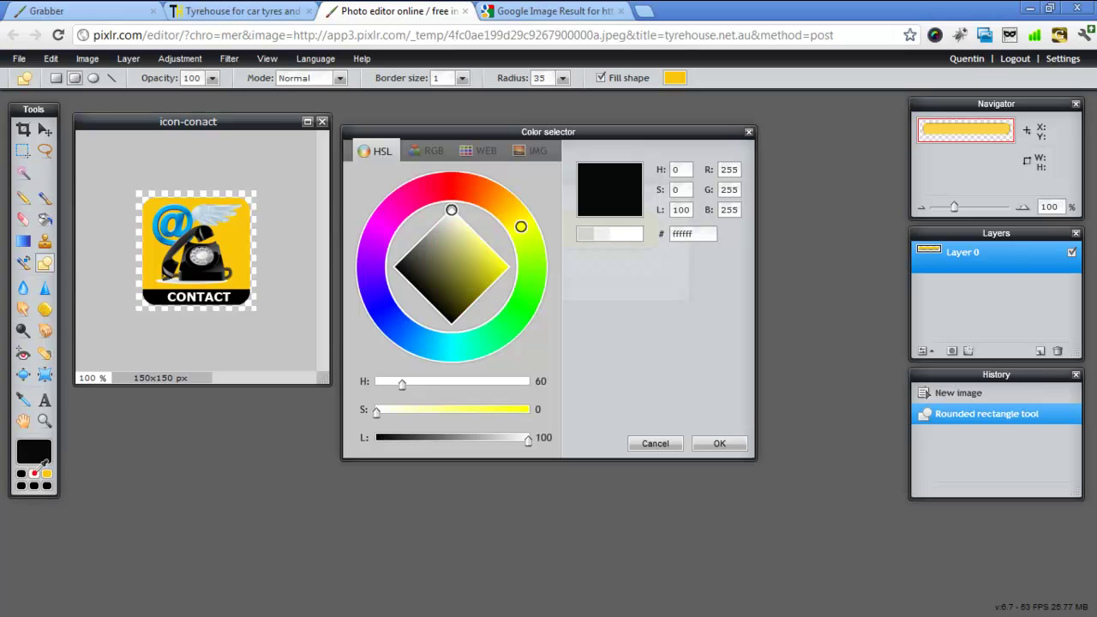
pyautogui.click(718, 443)
pyautogui.click(44, 400)
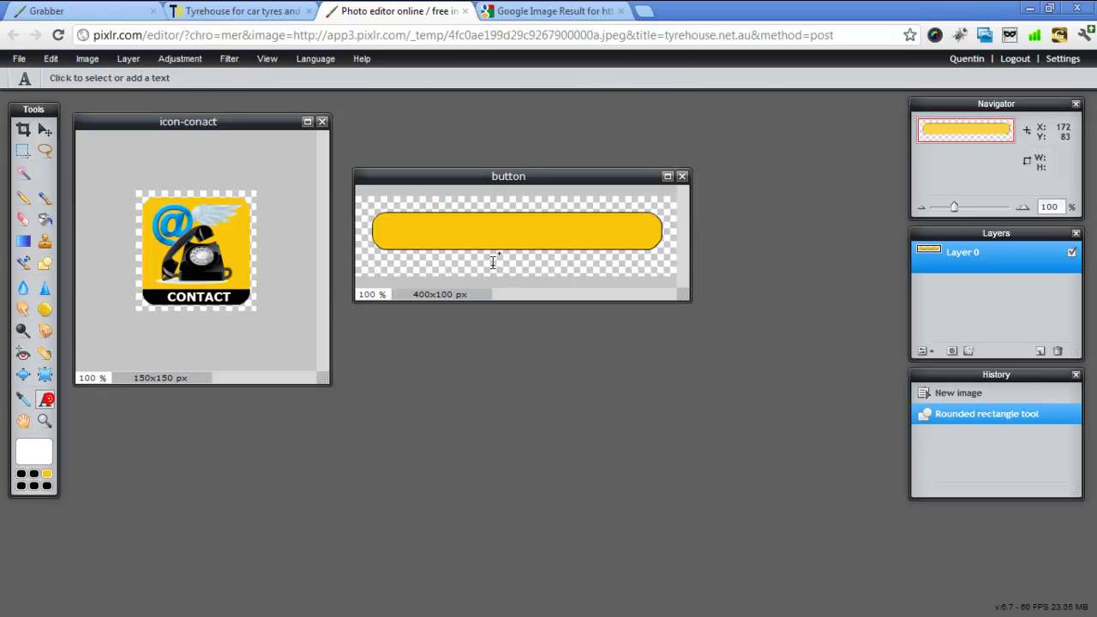
pyautogui.click(480, 232)
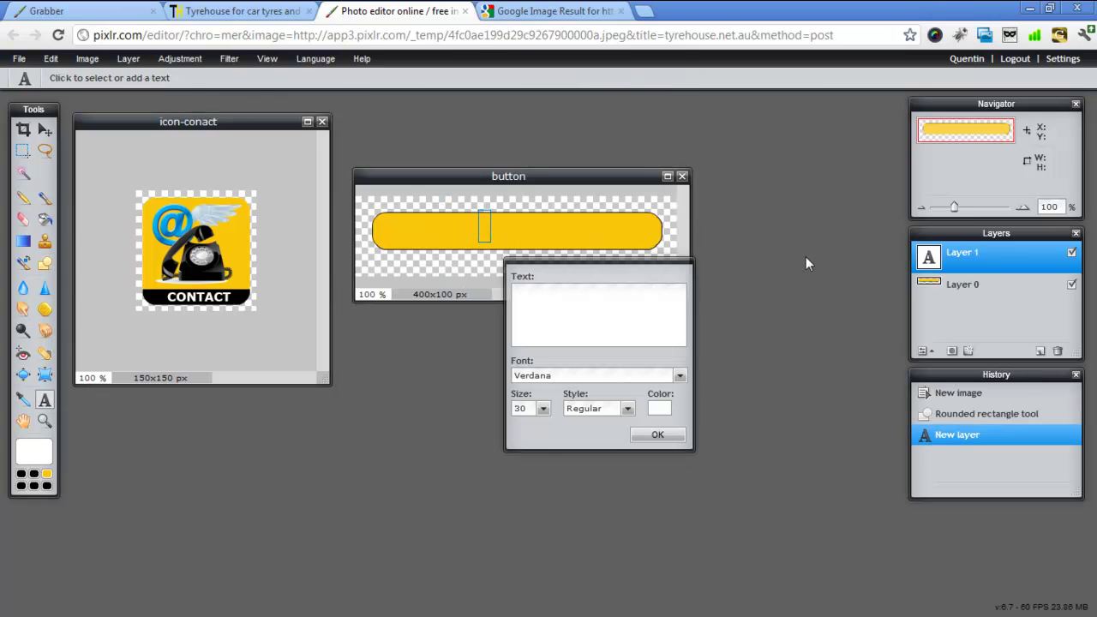
pyautogui.write('Con')
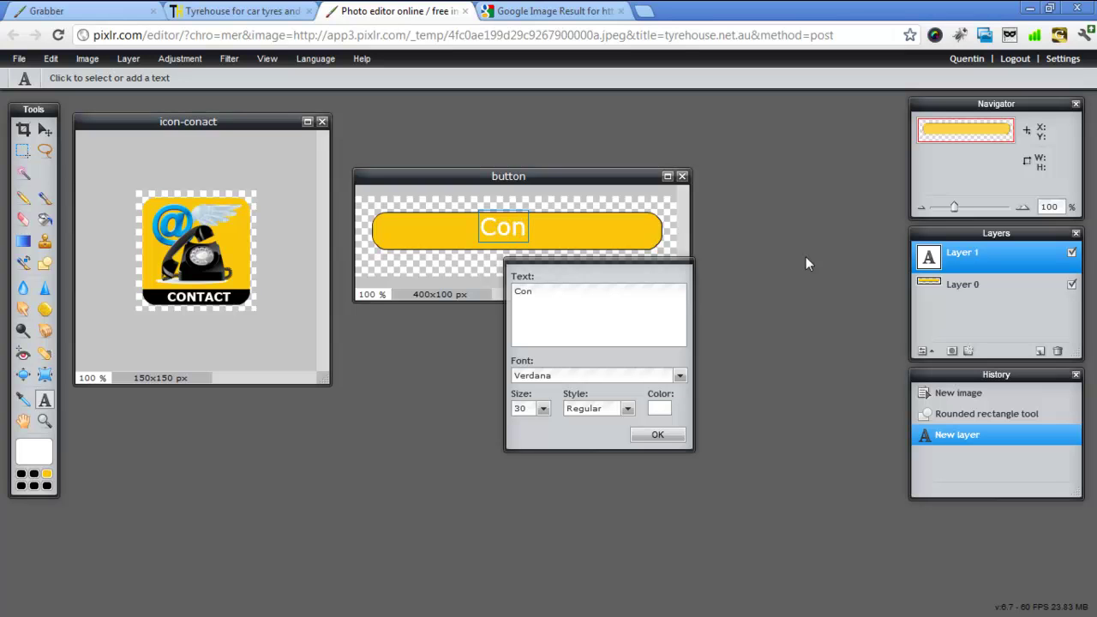
pyautogui.hotkey('ctrl', 'a')
pyautogui.write('CONTACT')
pyautogui.moveTo(554, 241); pyautogui.dragTo(525, 246)
# Step: Make the CONTACT text bold and shift its layer to centre it
pyautogui.click(627, 408)
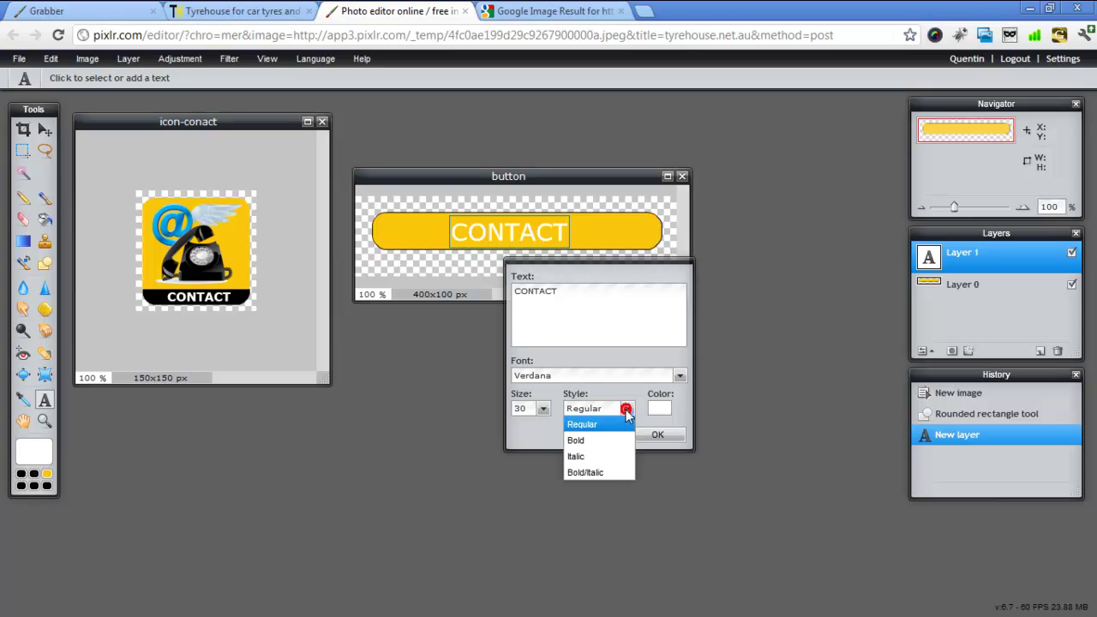
pyautogui.click(598, 441)
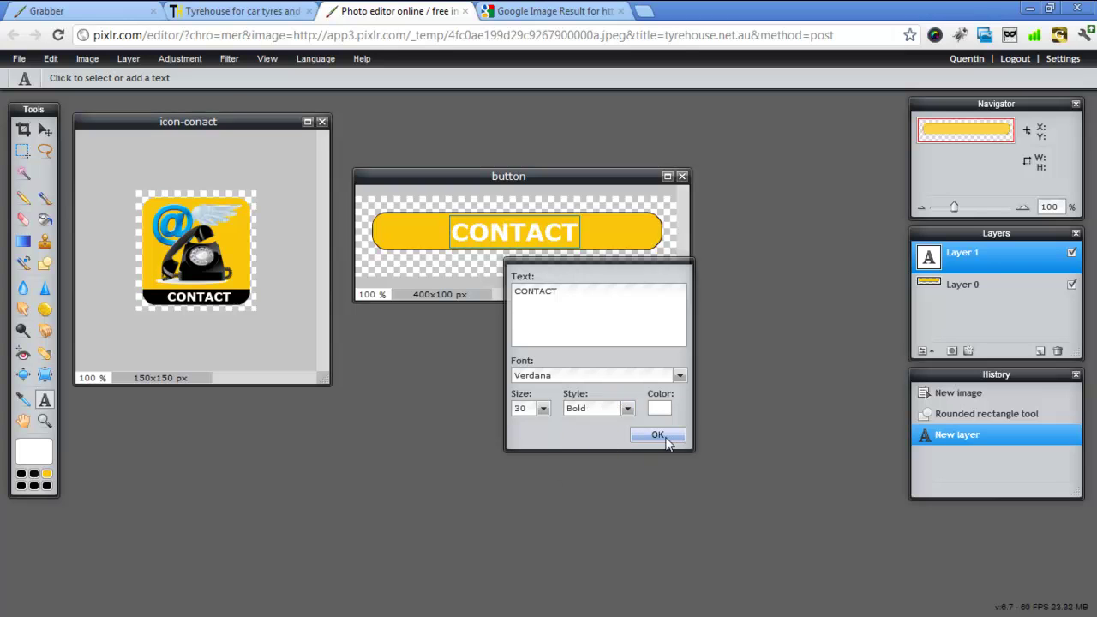
pyautogui.click(660, 435)
pyautogui.press('v')
pyautogui.moveTo(541, 238); pyautogui.dragTo(548, 238)
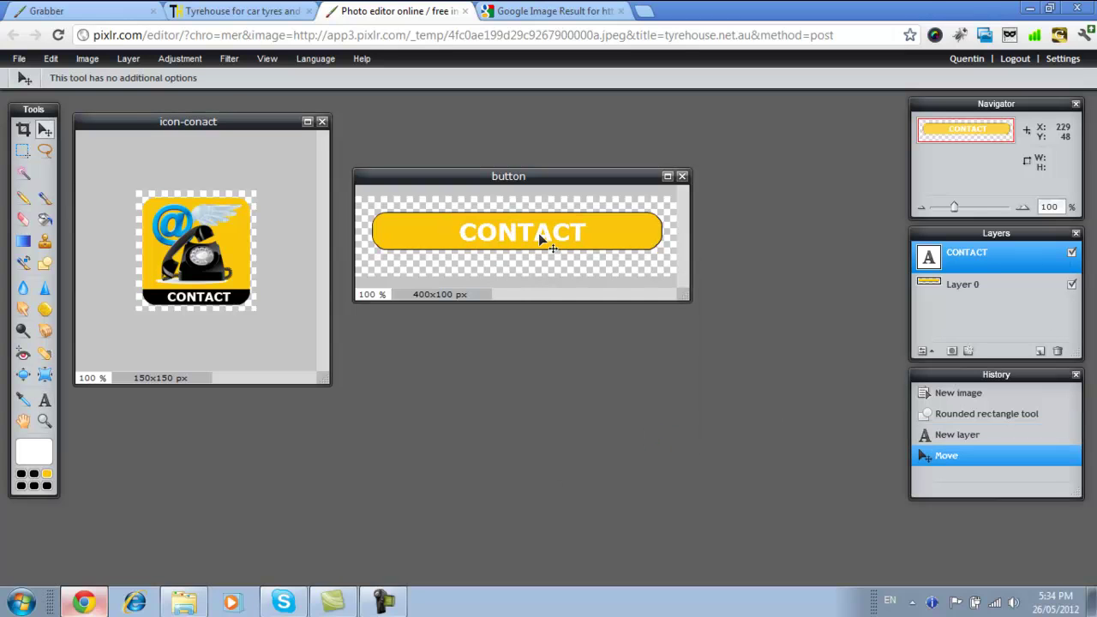
# Step: Recolour the whole CONTACT text white
pyautogui.click(44, 400)
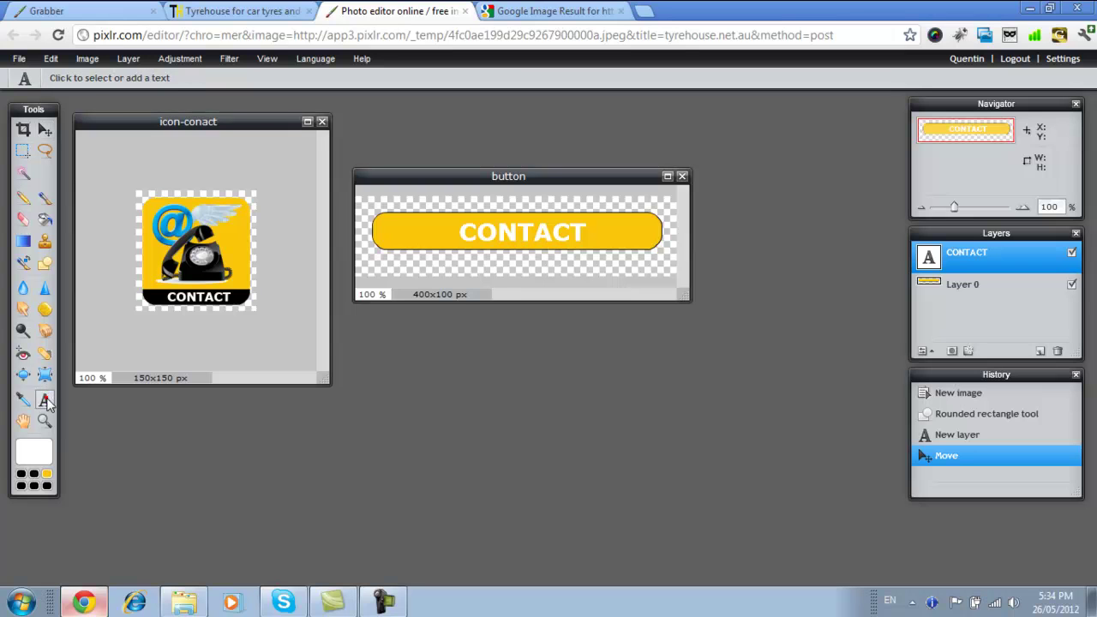
pyautogui.click(522, 235)
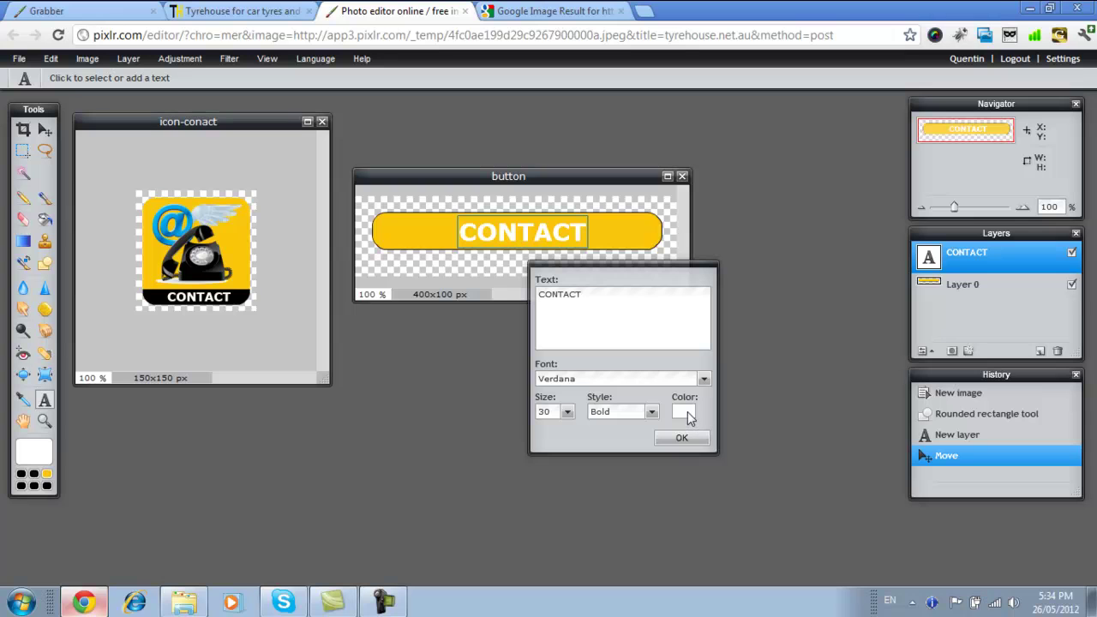
pyautogui.moveTo(587, 295); pyautogui.dragTo(509, 307)
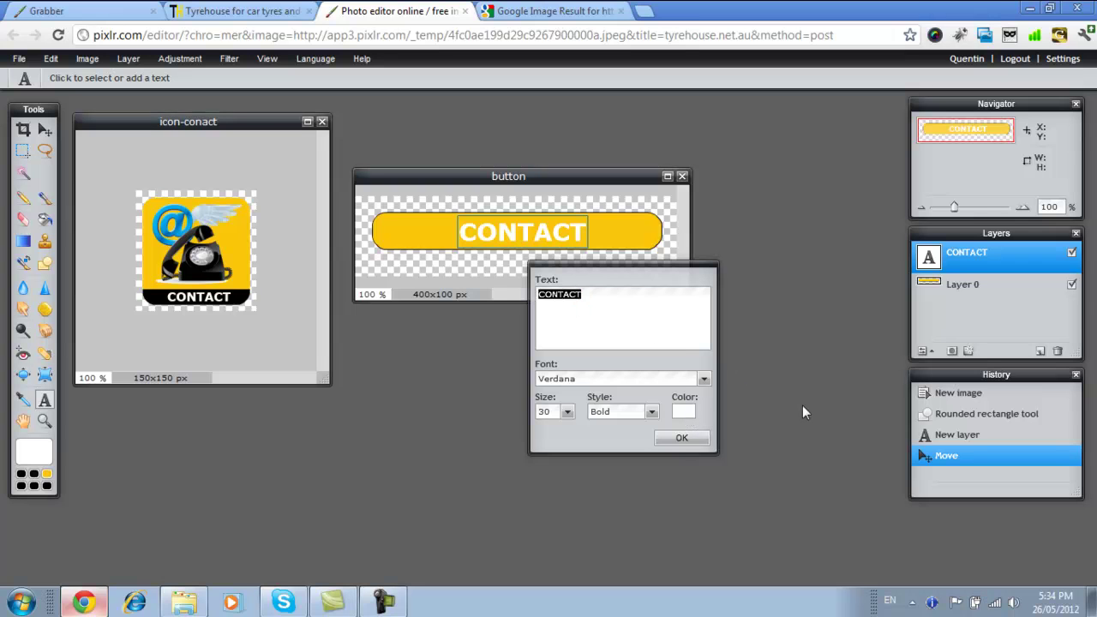
pyautogui.click(685, 412)
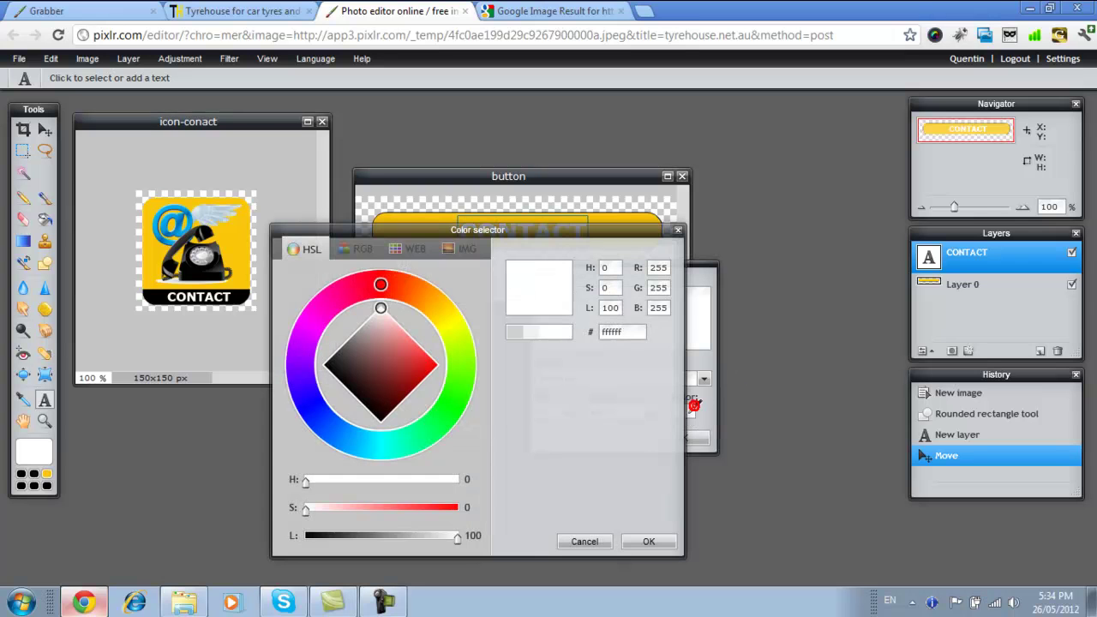
pyautogui.doubleClick(341, 373)
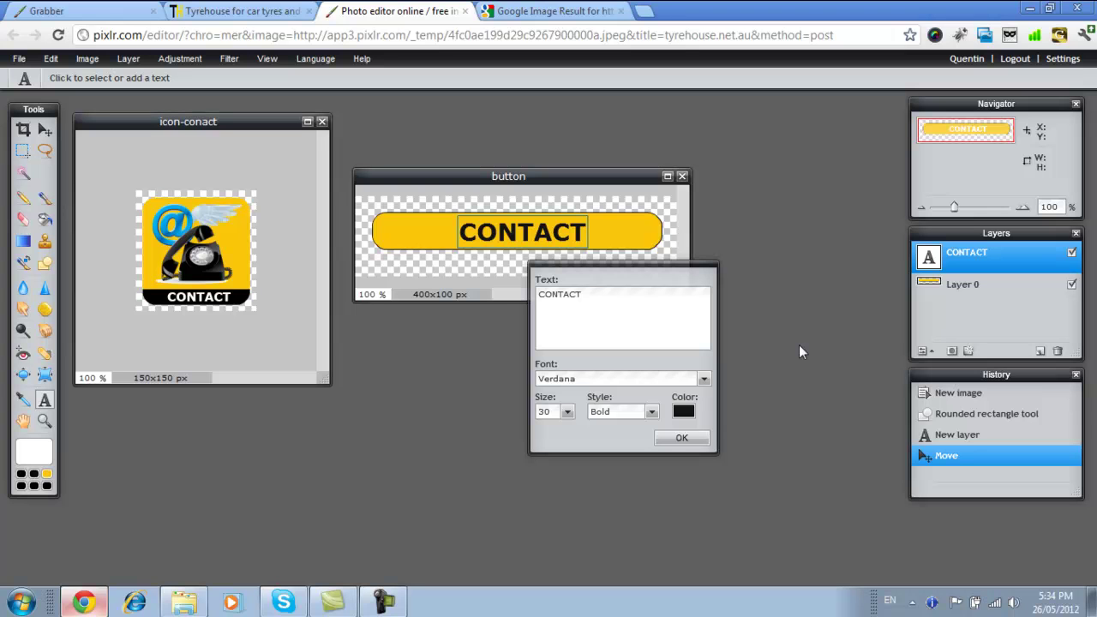
pyautogui.click(684, 412)
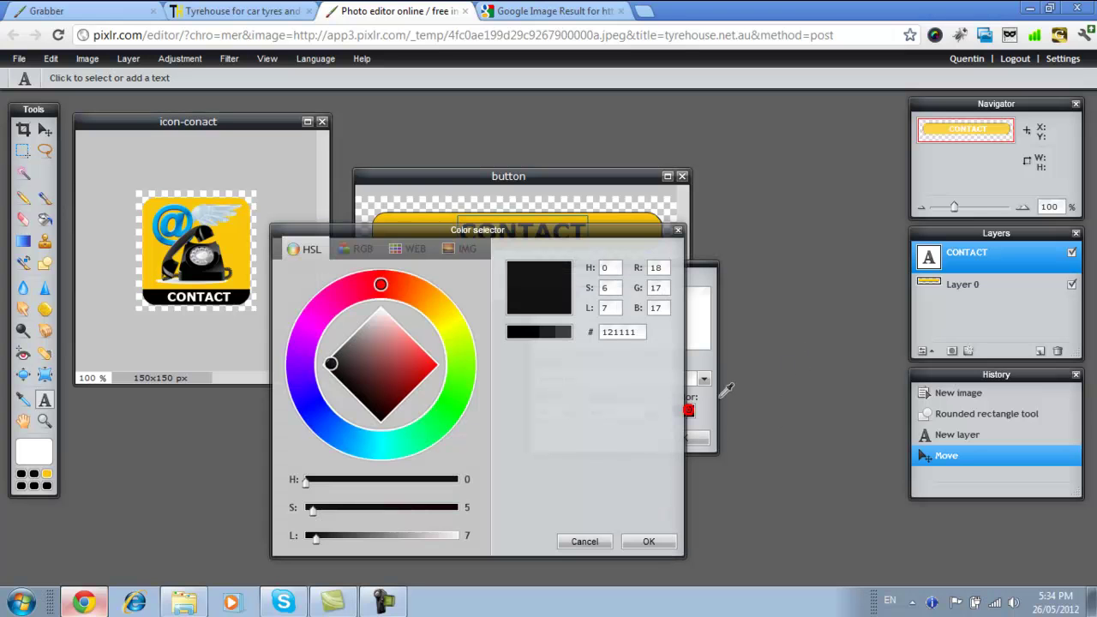
pyautogui.doubleClick(382, 315)
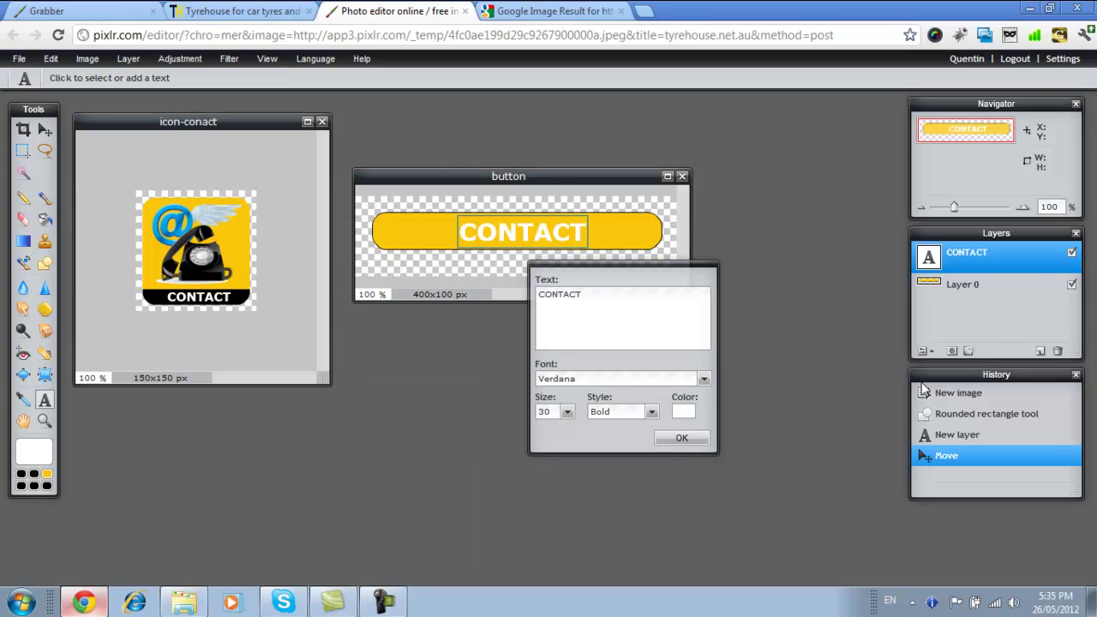
pyautogui.click(686, 440)
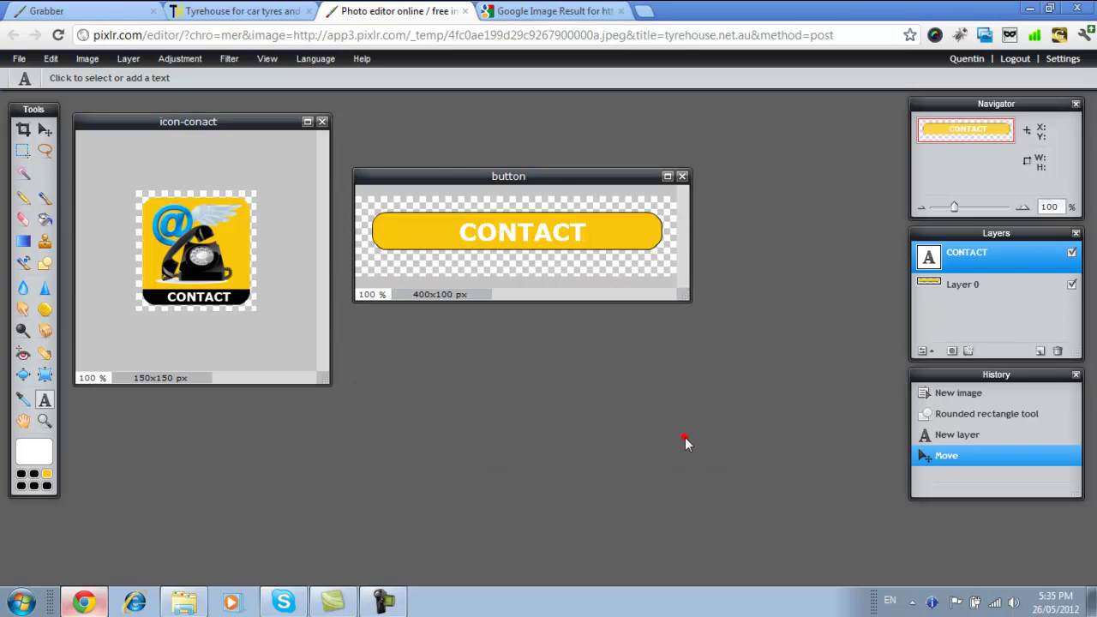
# Step: Give the CONTACT layer a drop shadow with distance 5 and size 3, then nudge it slightly up-right
pyautogui.rightClick(960, 262)
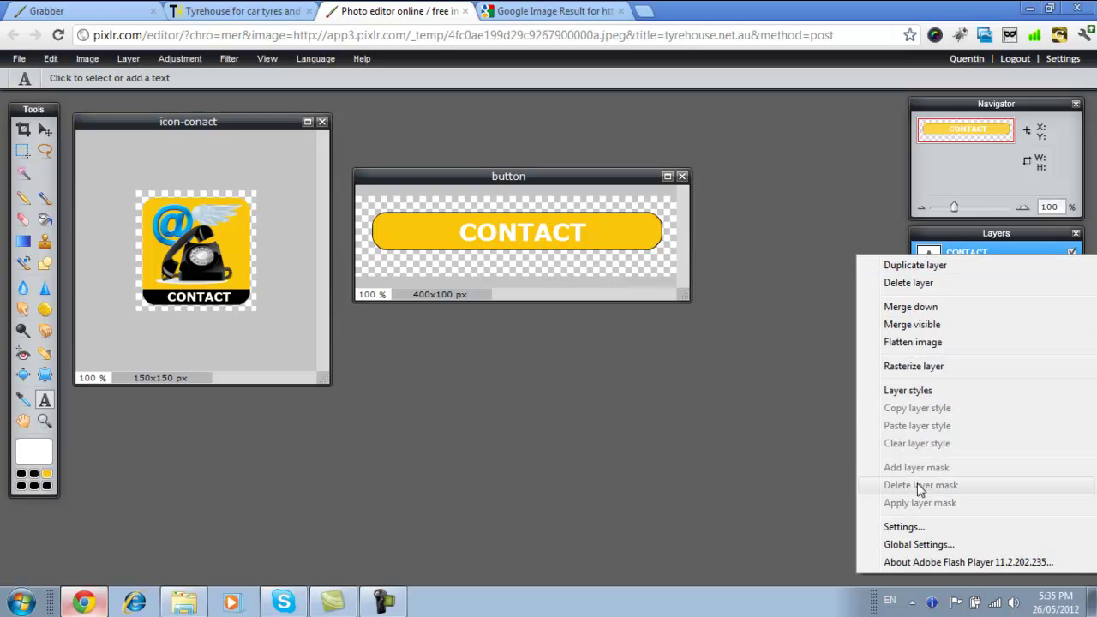
pyautogui.click(908, 390)
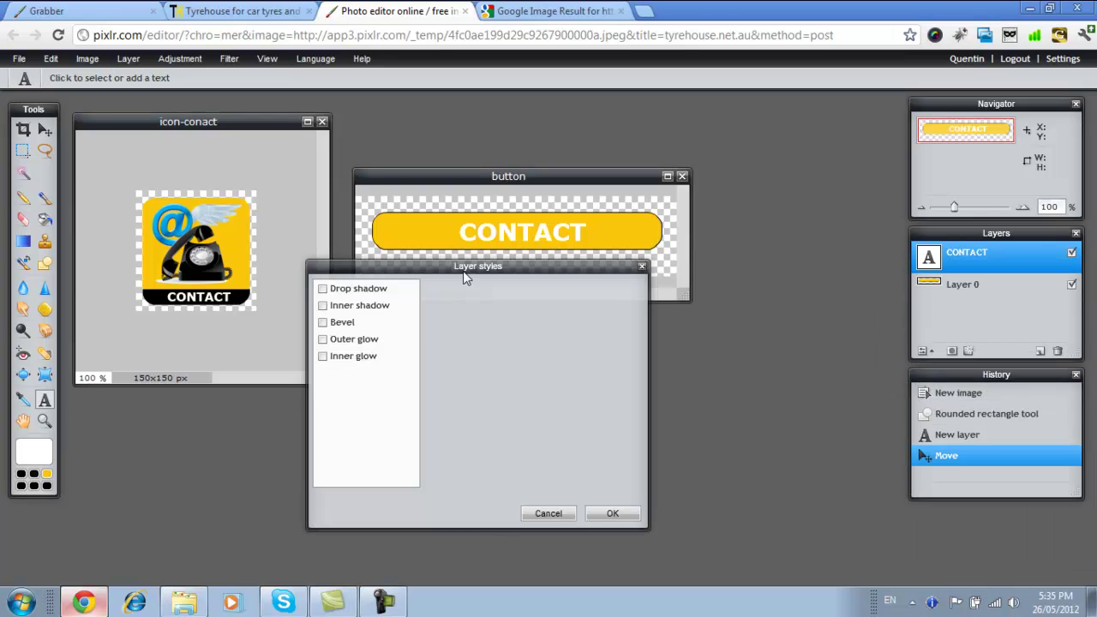
pyautogui.click(385, 343)
pyautogui.moveTo(632, 331)
pyautogui.mouseDown()
pyautogui.moveTo(677, 289)
pyautogui.moveTo(632, 336)
pyautogui.mouseUp()
pyautogui.doubleClick(656, 383)
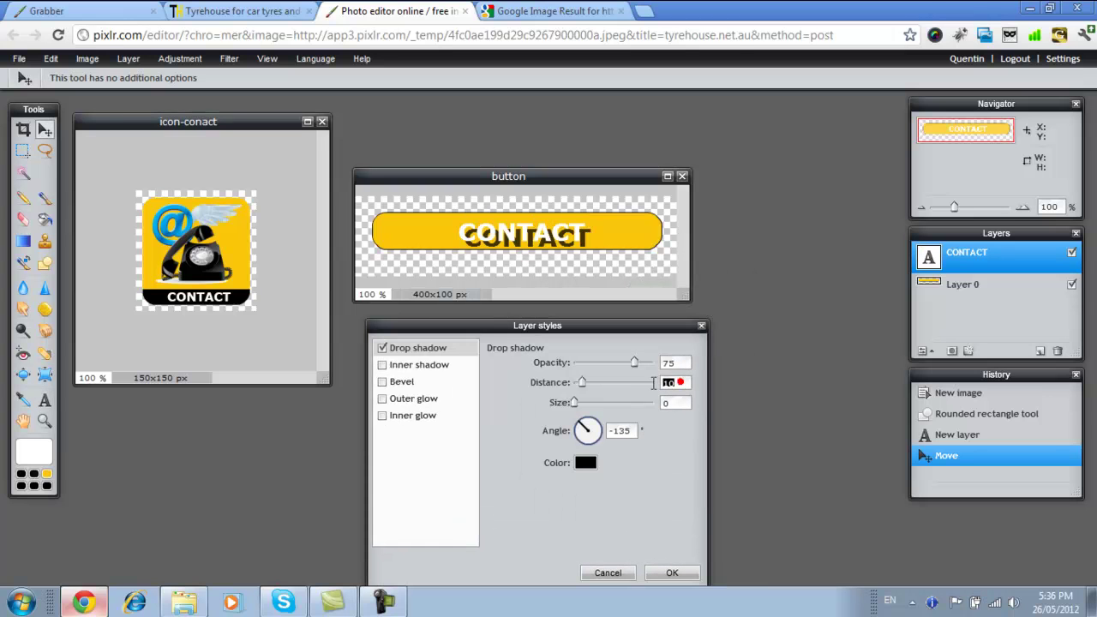
pyautogui.write('5')
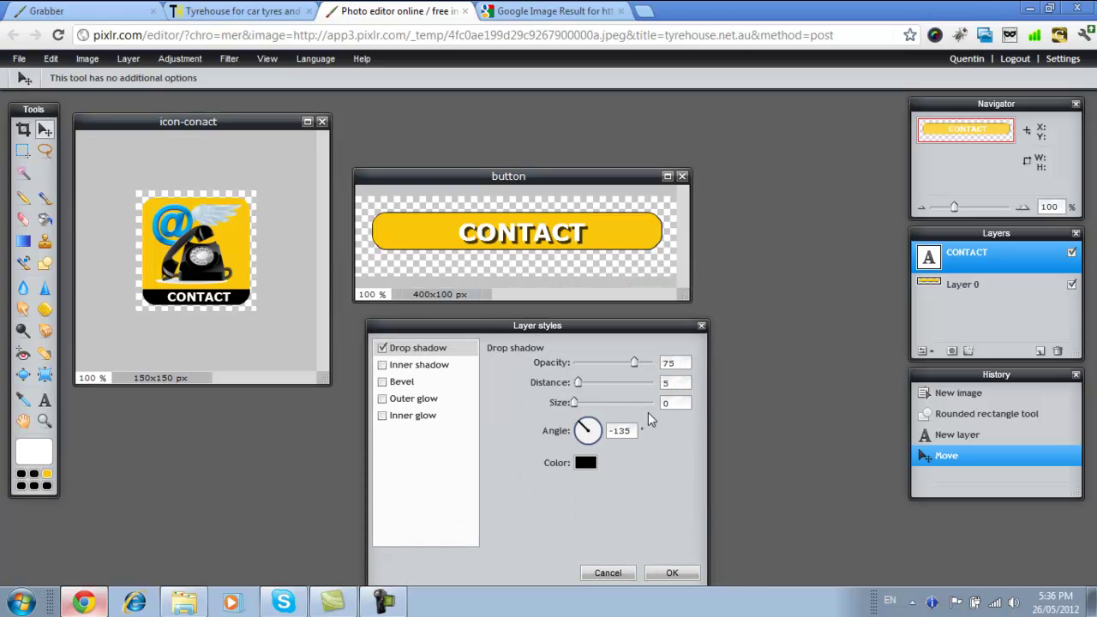
pyautogui.doubleClick(677, 402)
pyautogui.write('5')
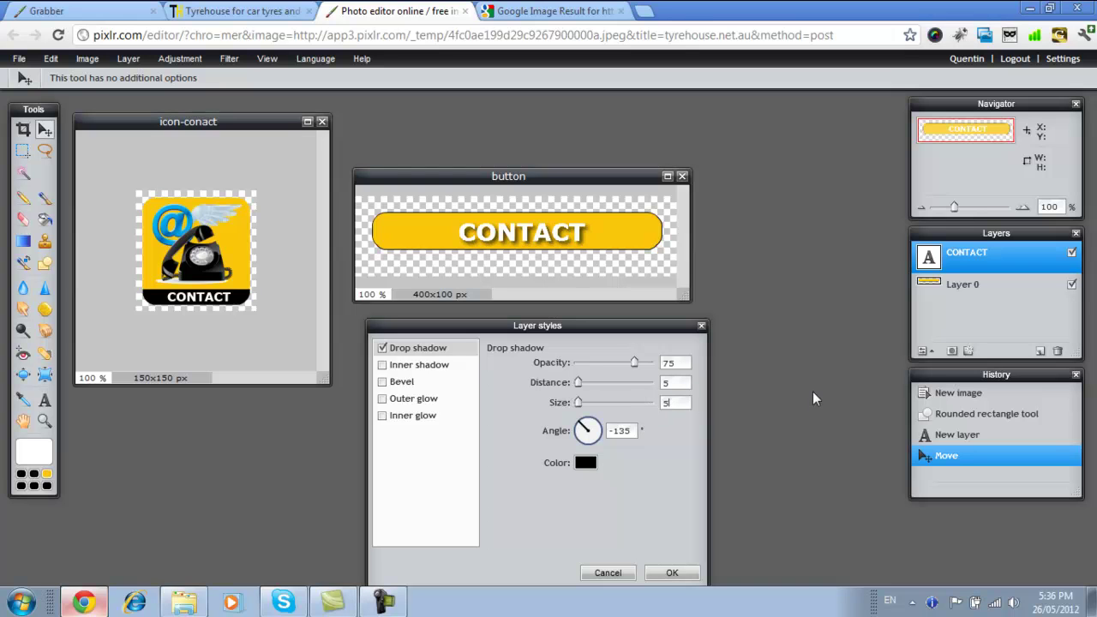
pyautogui.doubleClick(670, 402)
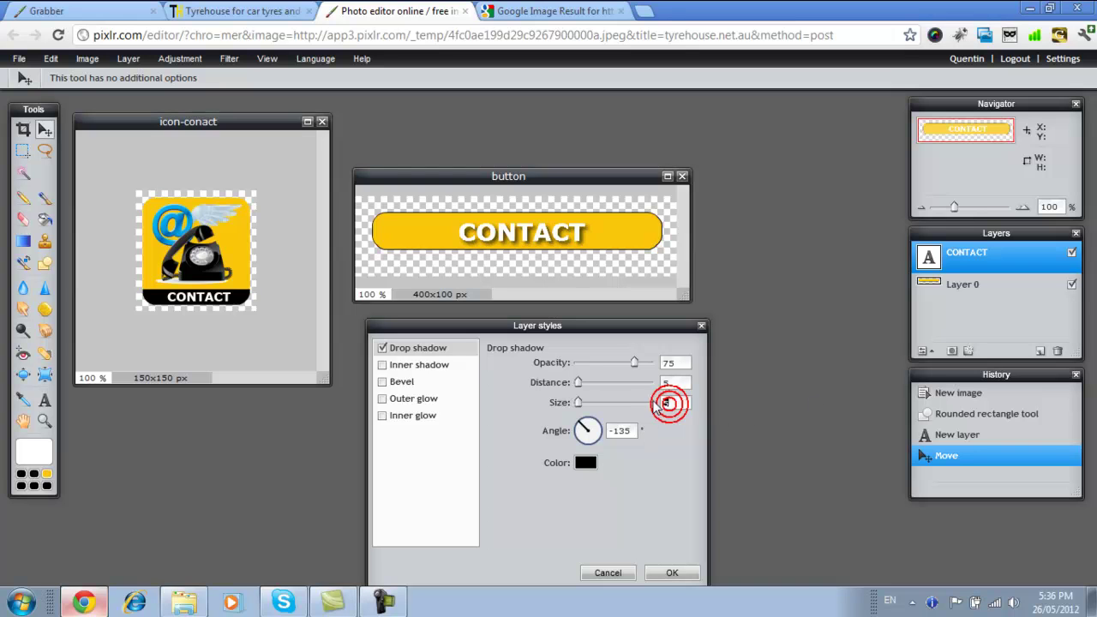
pyautogui.write('3')
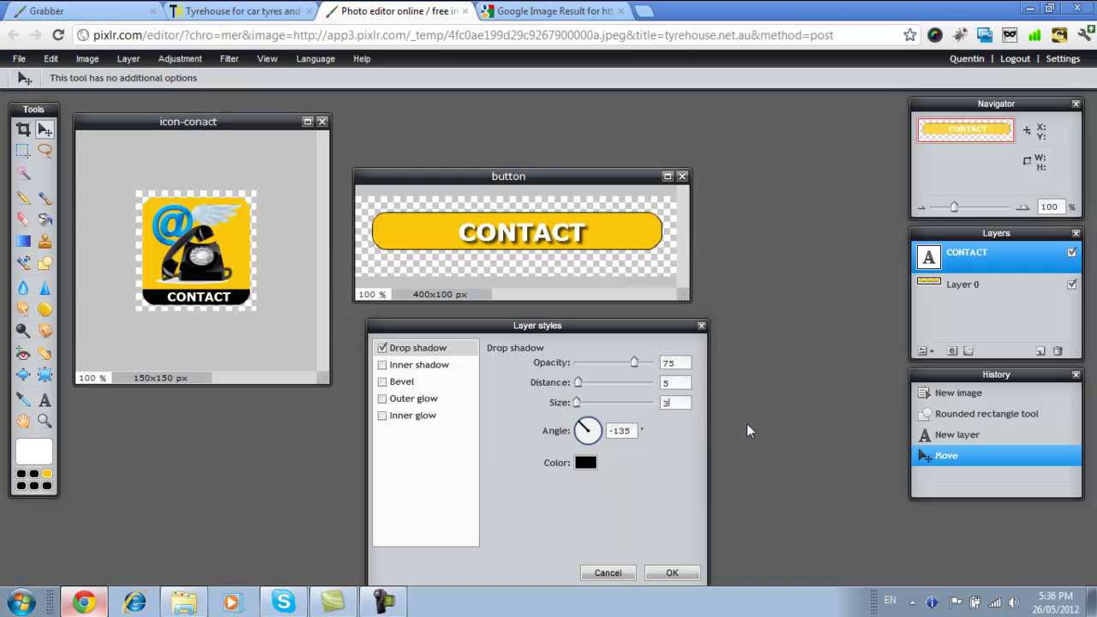
pyautogui.click(672, 572)
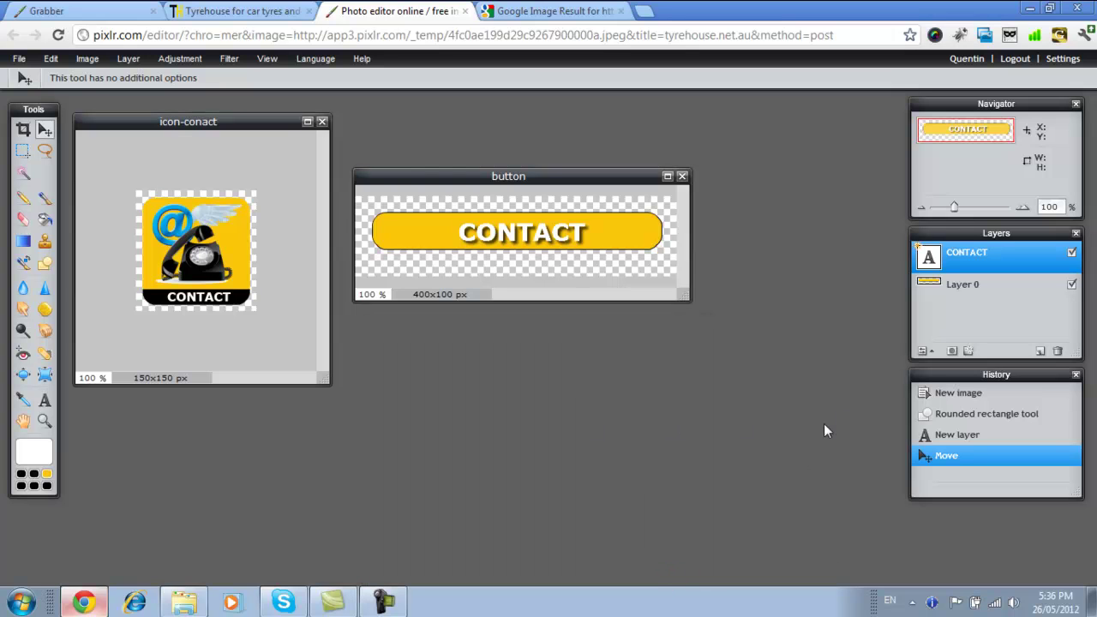
pyautogui.moveTo(487, 234); pyautogui.dragTo(490, 232)
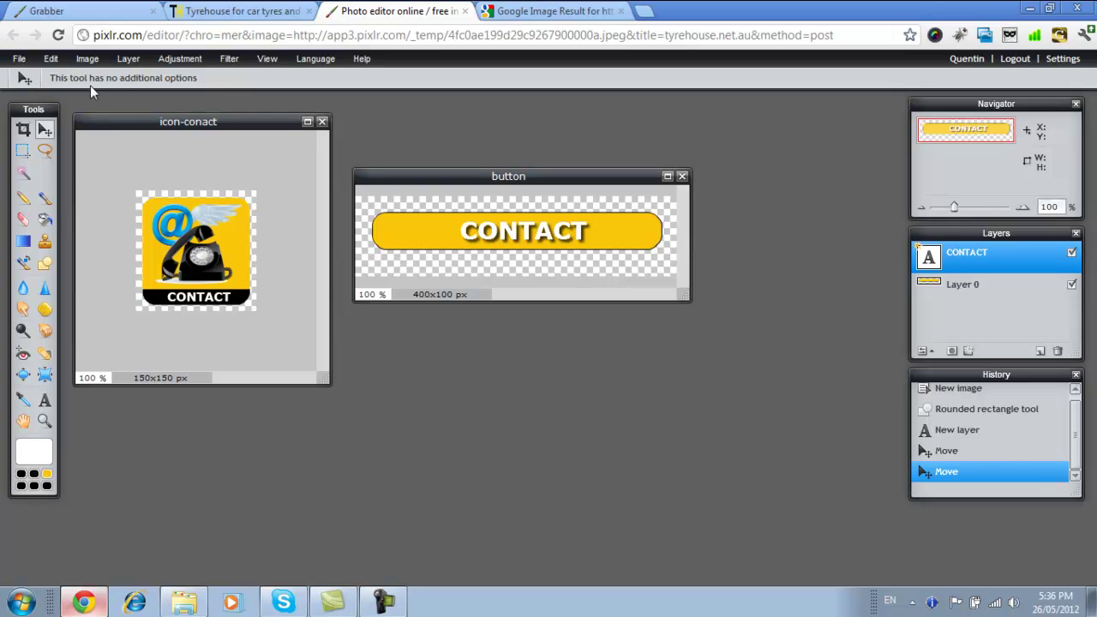
# Step: Save the button as layered PXD 'button-contact' in the Pixlr library
pyautogui.click(19, 58)
pyautogui.click(24, 139)
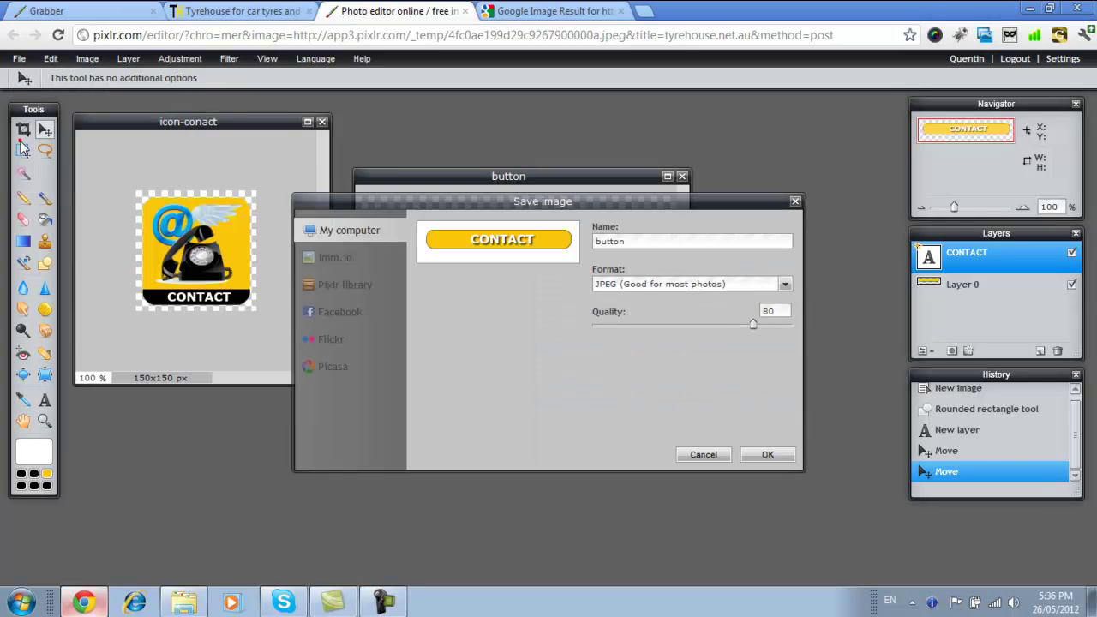
pyautogui.click(334, 284)
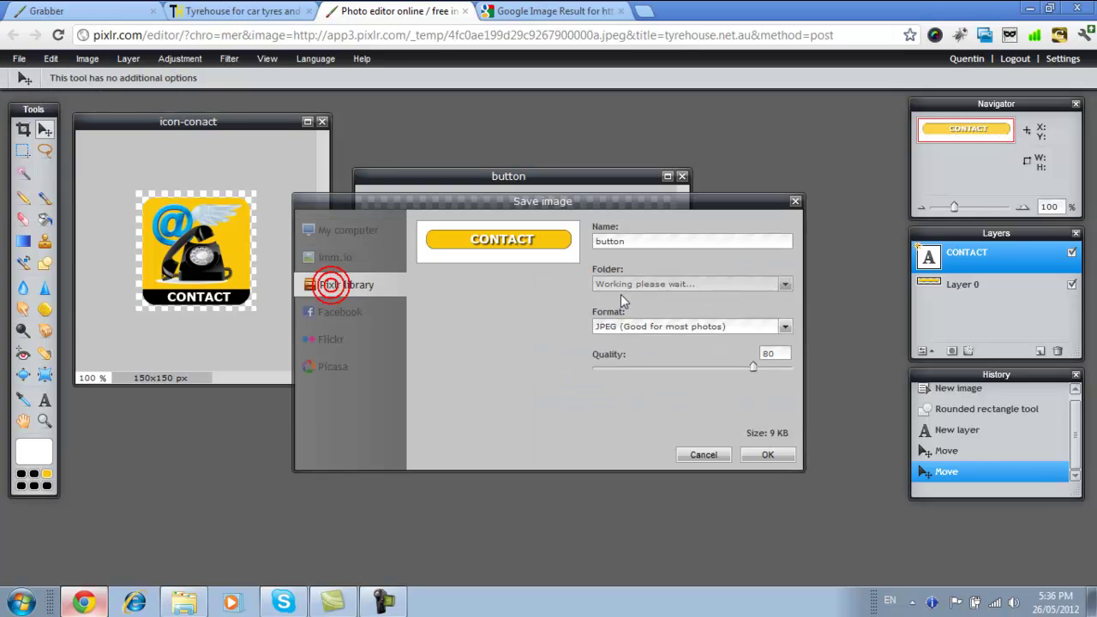
pyautogui.click(639, 238)
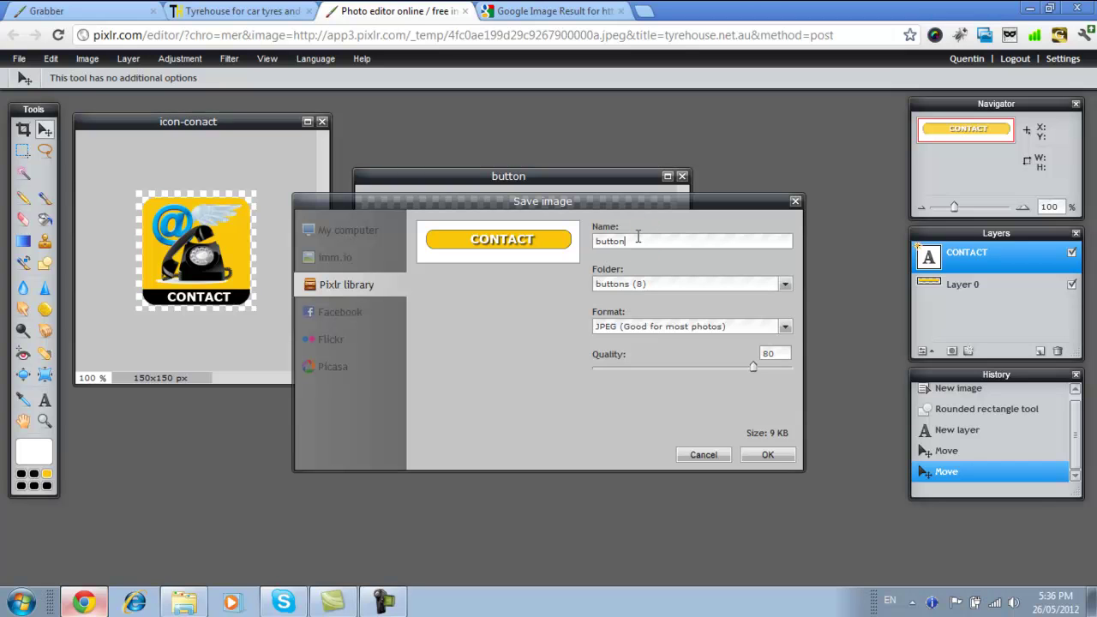
pyautogui.write('-contact')
pyautogui.click(694, 326)
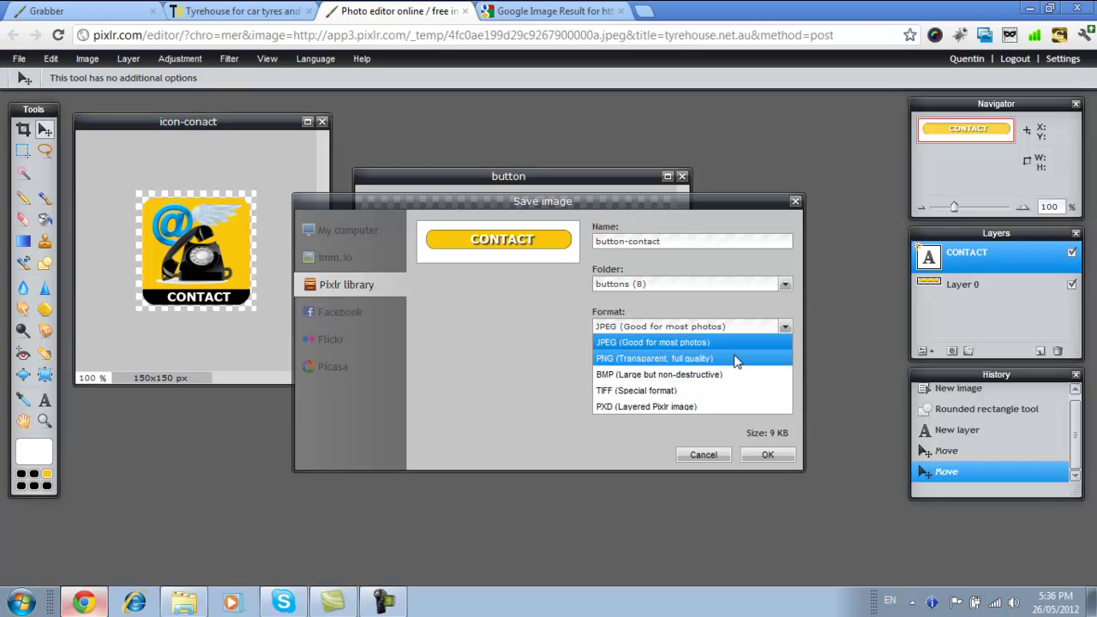
pyautogui.click(705, 405)
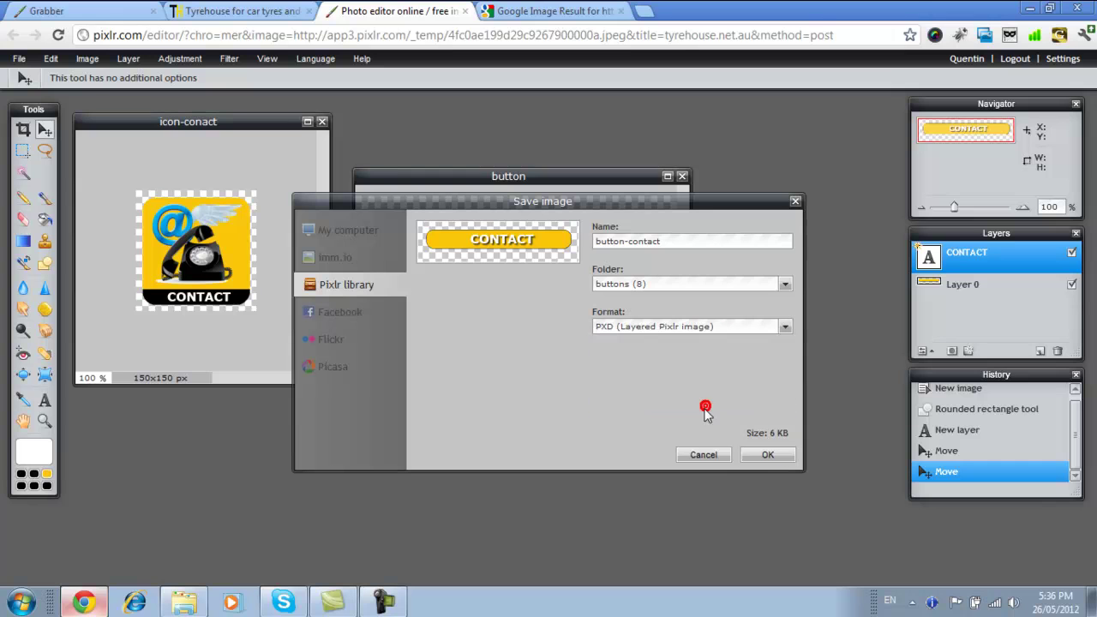
pyautogui.click(768, 455)
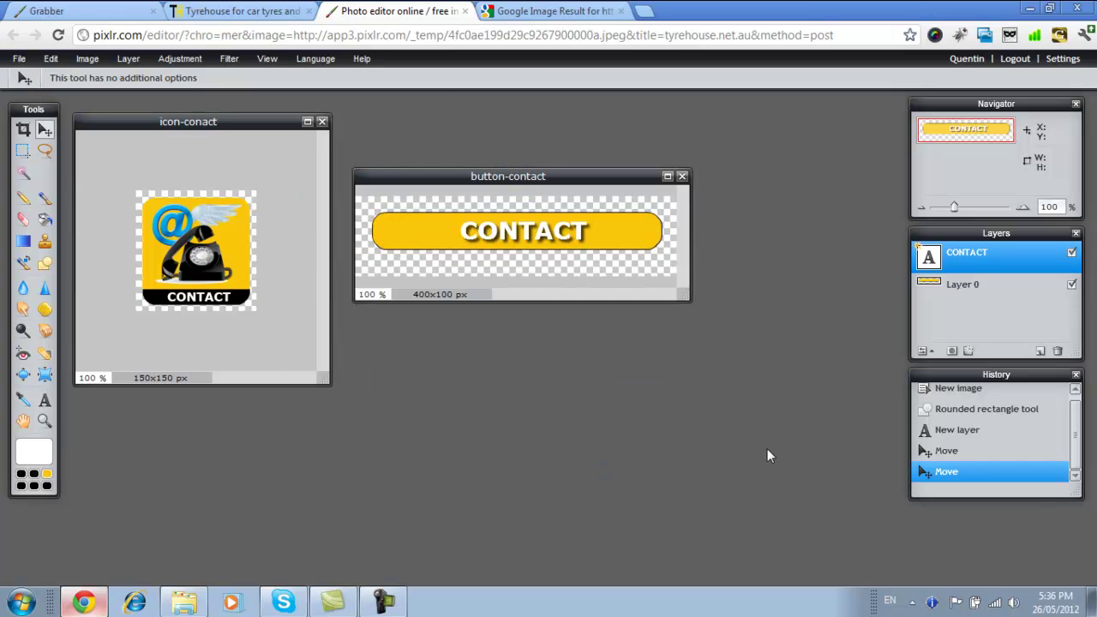
# Step: Save button-contact as a JPEG to the computer's website images folder
pyautogui.click(5, 58)
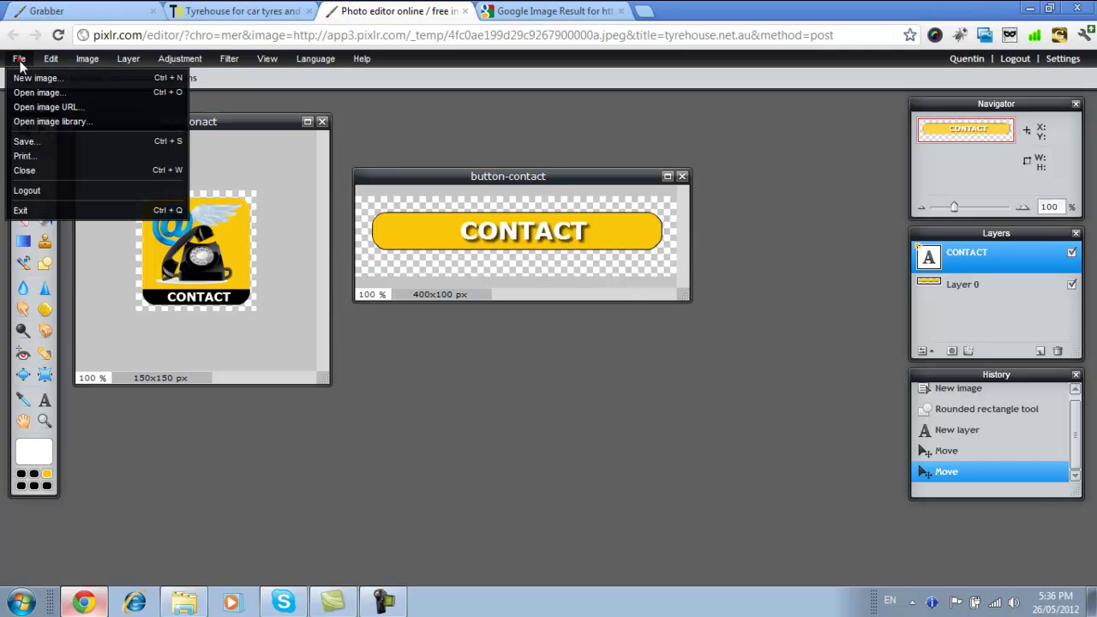
pyautogui.click(36, 139)
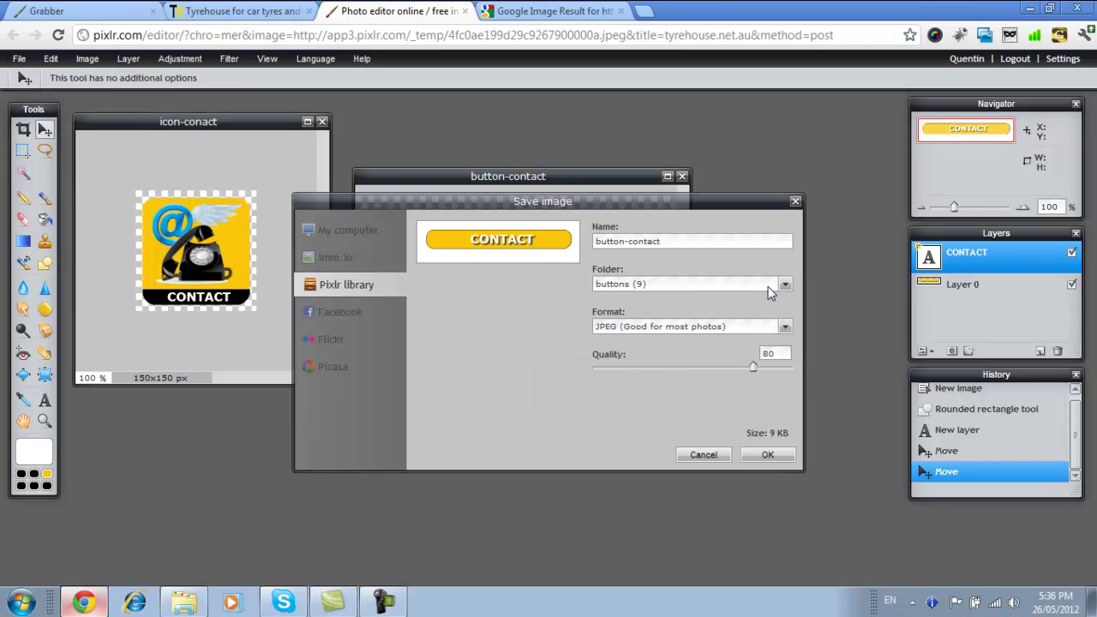
pyautogui.click(347, 230)
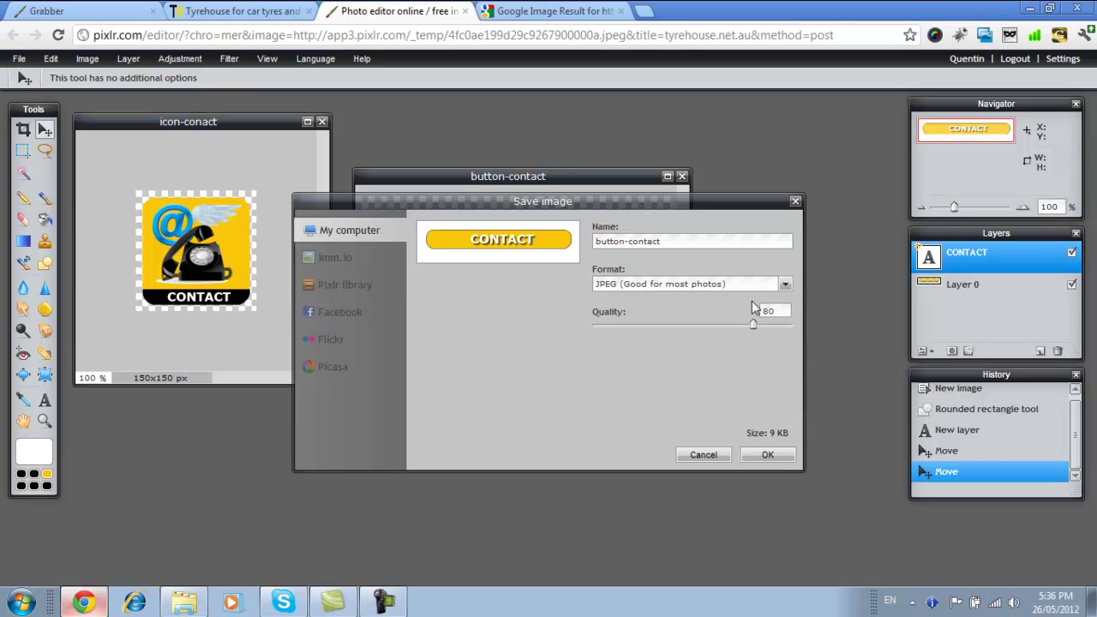
pyautogui.click(767, 455)
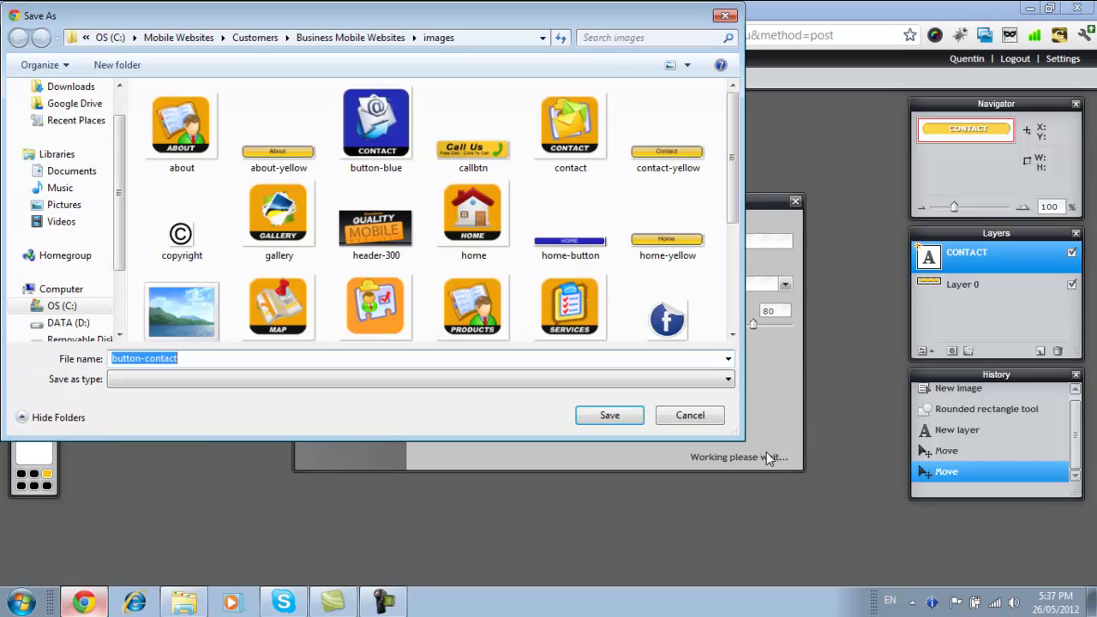
pyautogui.click(609, 416)
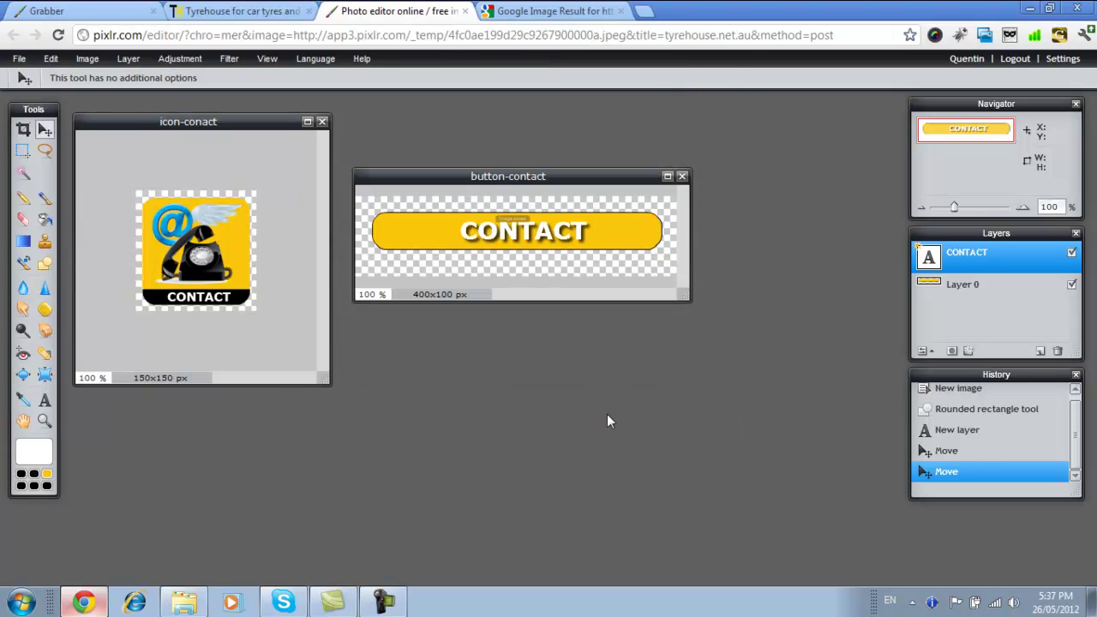
# Step: Browse the IrfanView website's Download and PlugIns pages in Chrome
pyautogui.hotkey('ctrl', 'Tab')
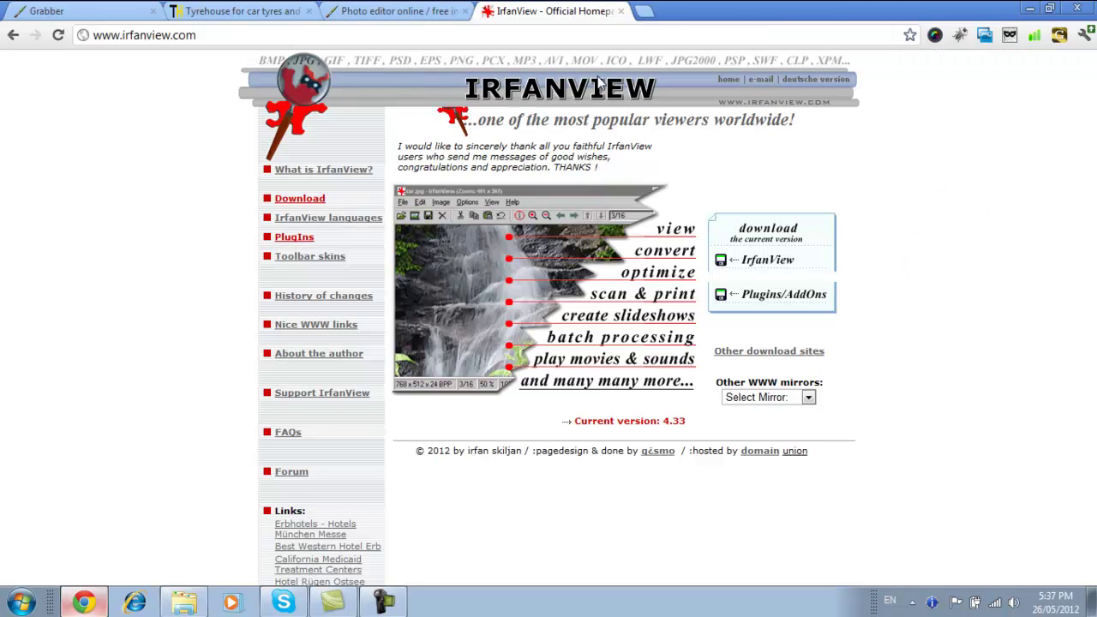
pyautogui.click(291, 200)
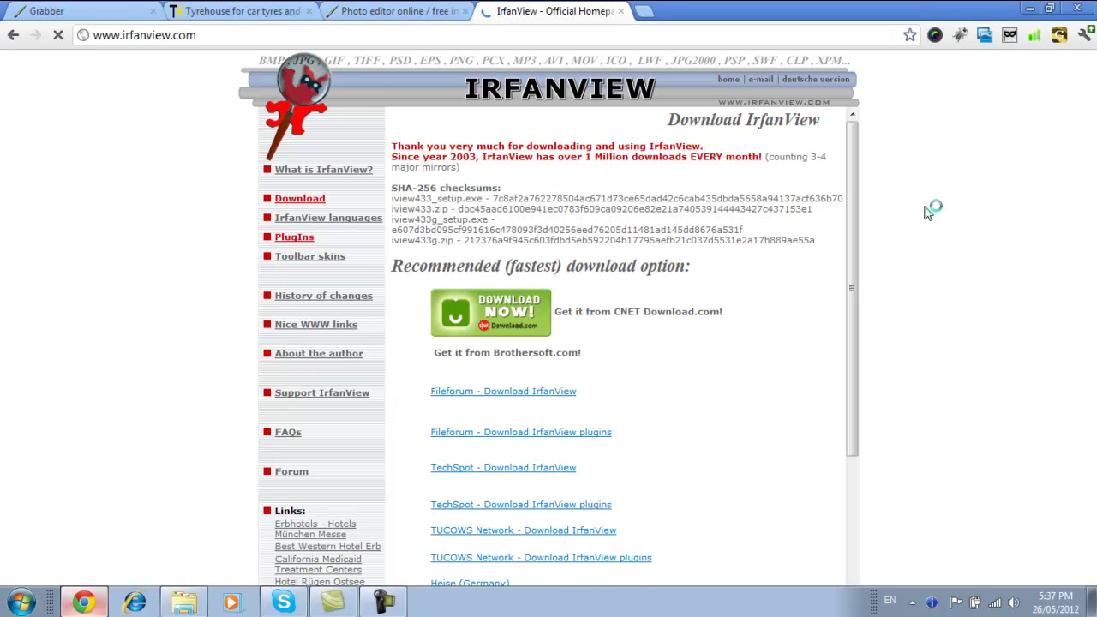
pyautogui.click(296, 237)
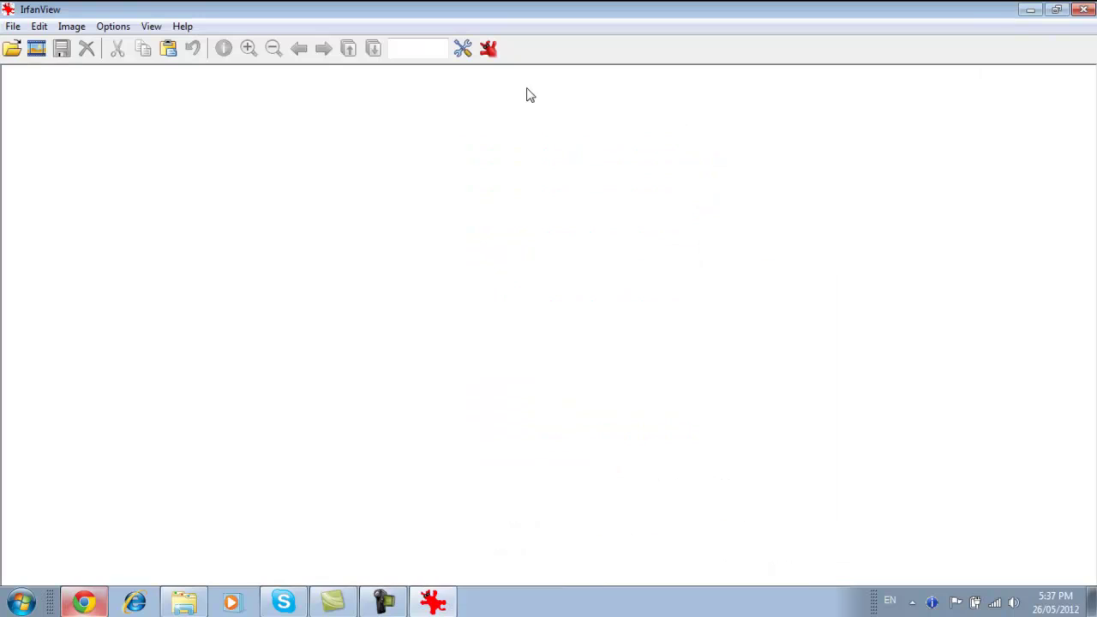
# Step: Open the icon-conact image in IrfanView
pyautogui.click(13, 26)
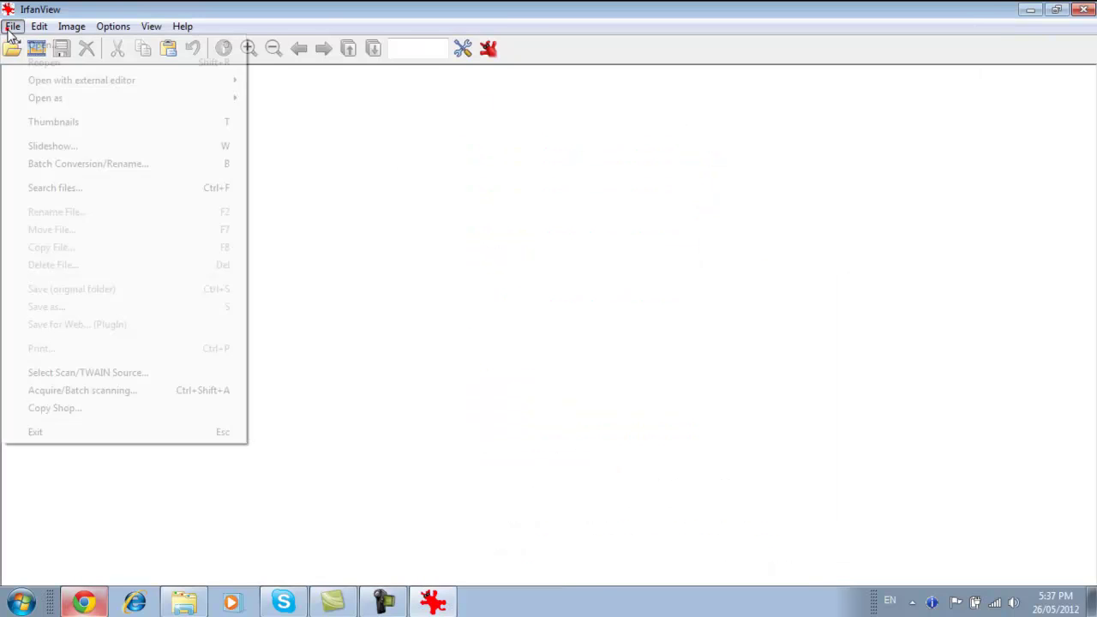
pyautogui.click(41, 44)
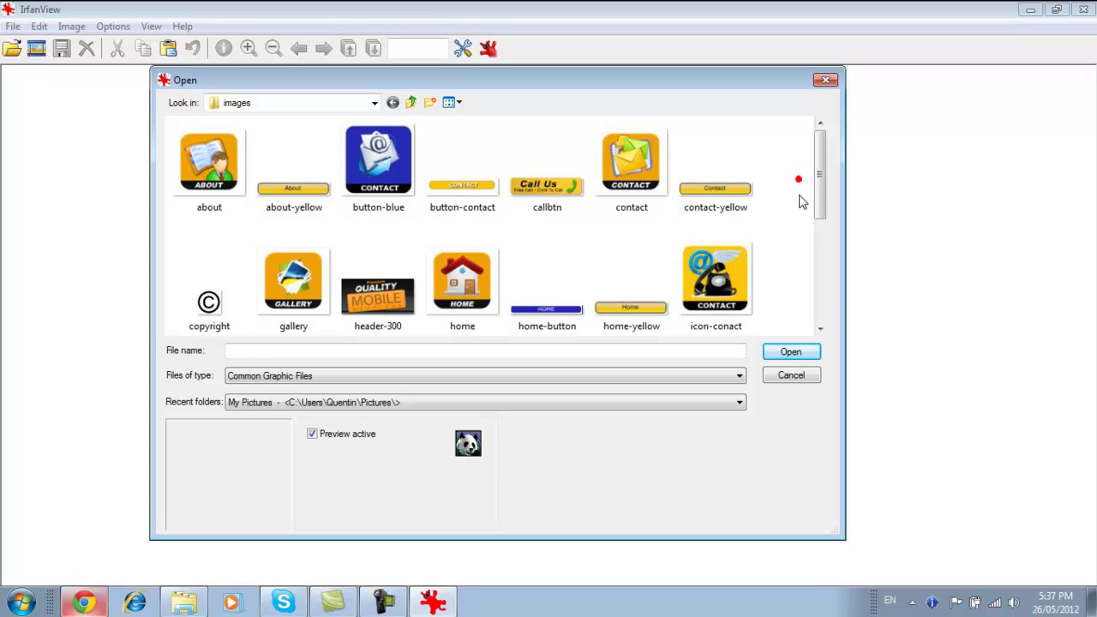
pyautogui.scroll(-1, 814, 175)
pyautogui.click(738, 177)
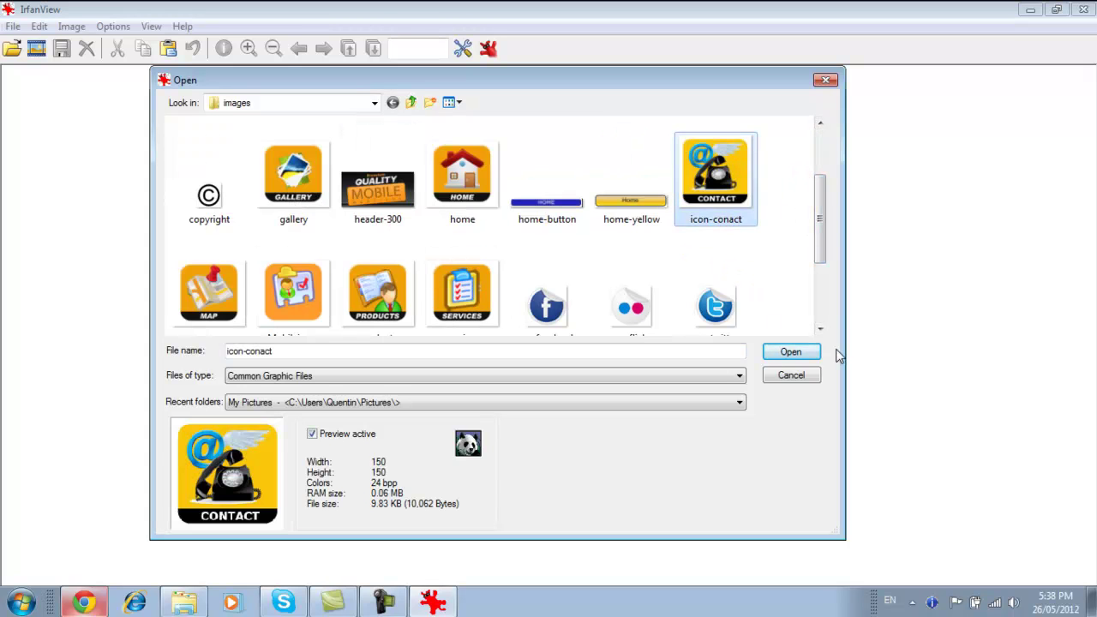
pyautogui.click(784, 351)
# Step: In Save for Web, compare PNG and GIF results, then settle on JPEG at quality 85
pyautogui.click(13, 27)
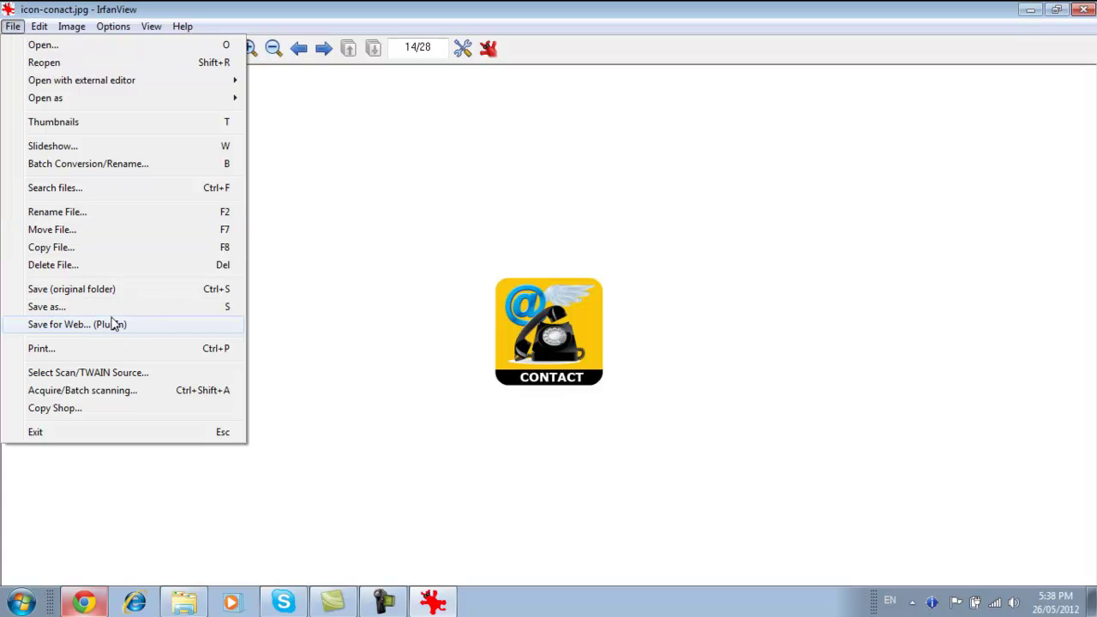
pyautogui.click(77, 326)
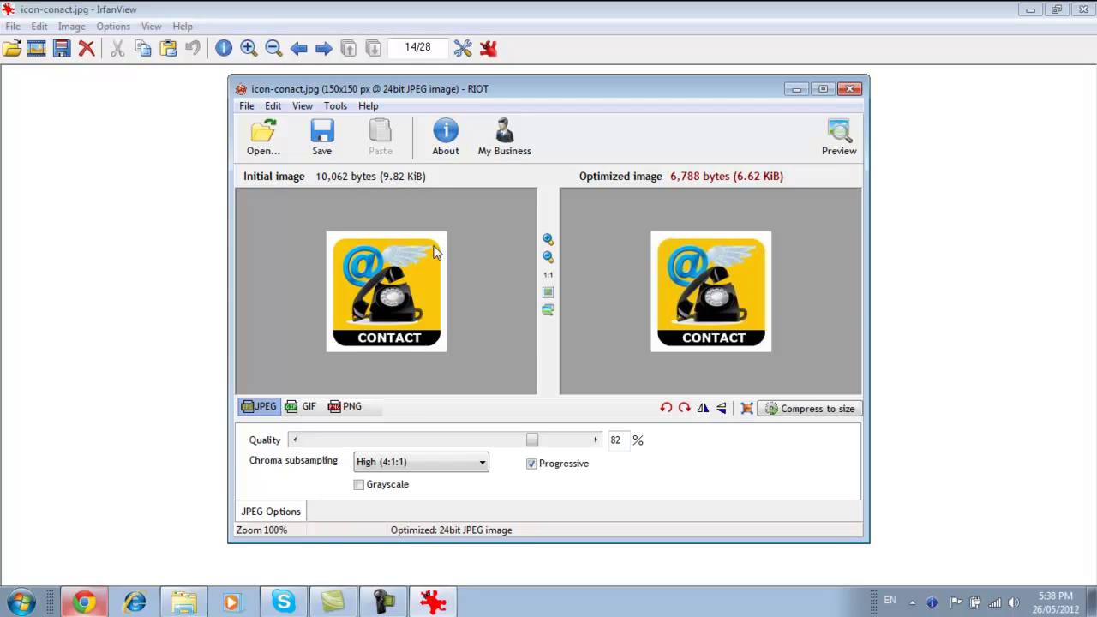
pyautogui.click(347, 406)
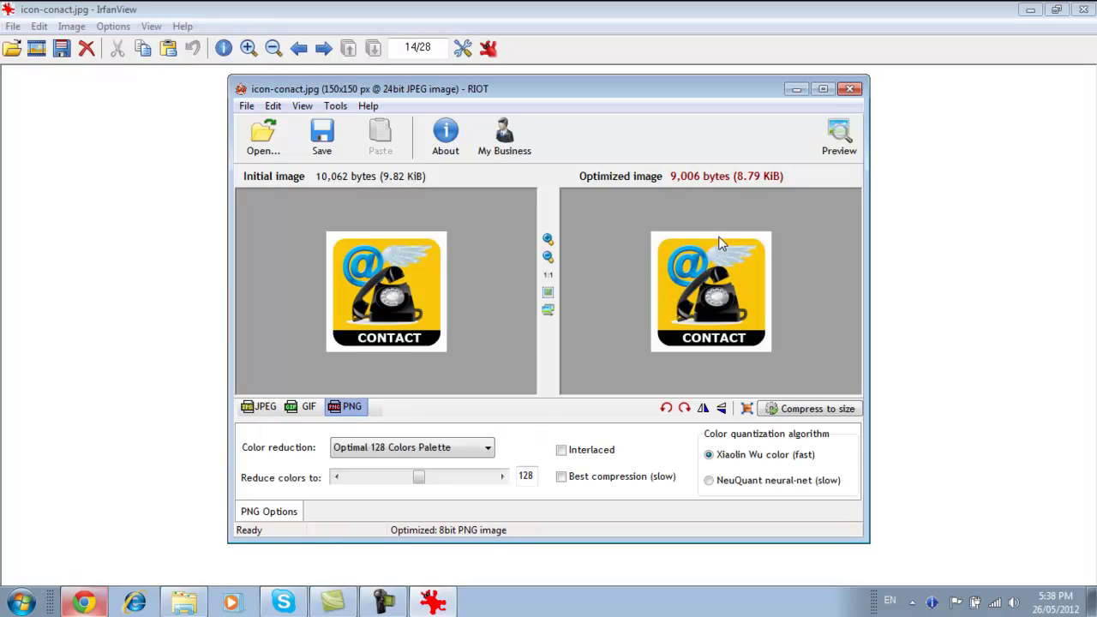
pyautogui.click(303, 407)
pyautogui.click(265, 410)
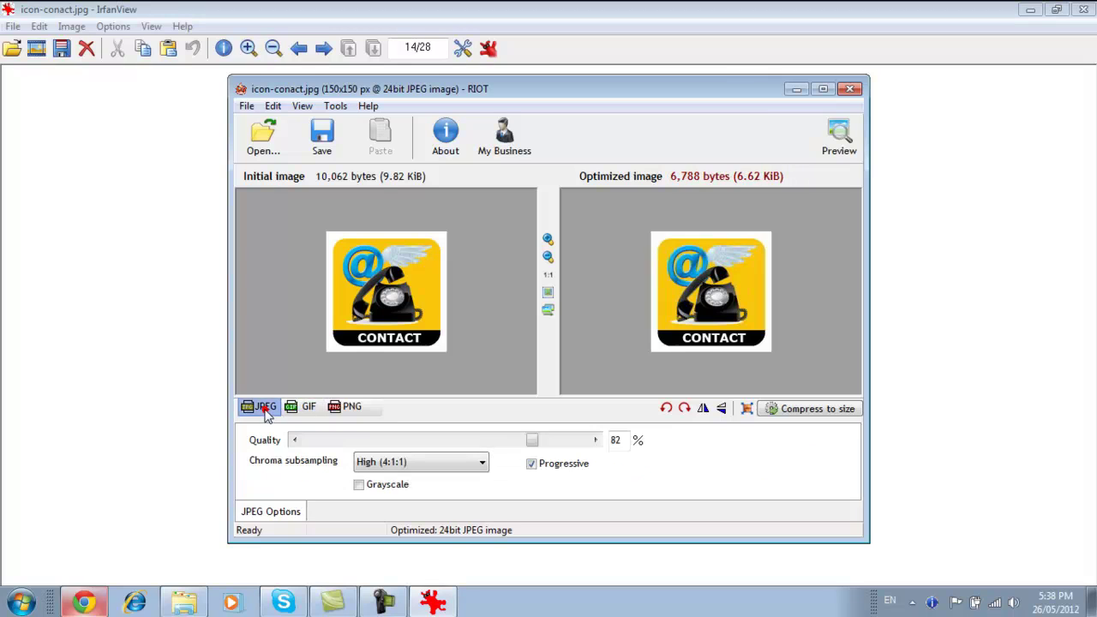
pyautogui.scroll(-3, 643, 318)
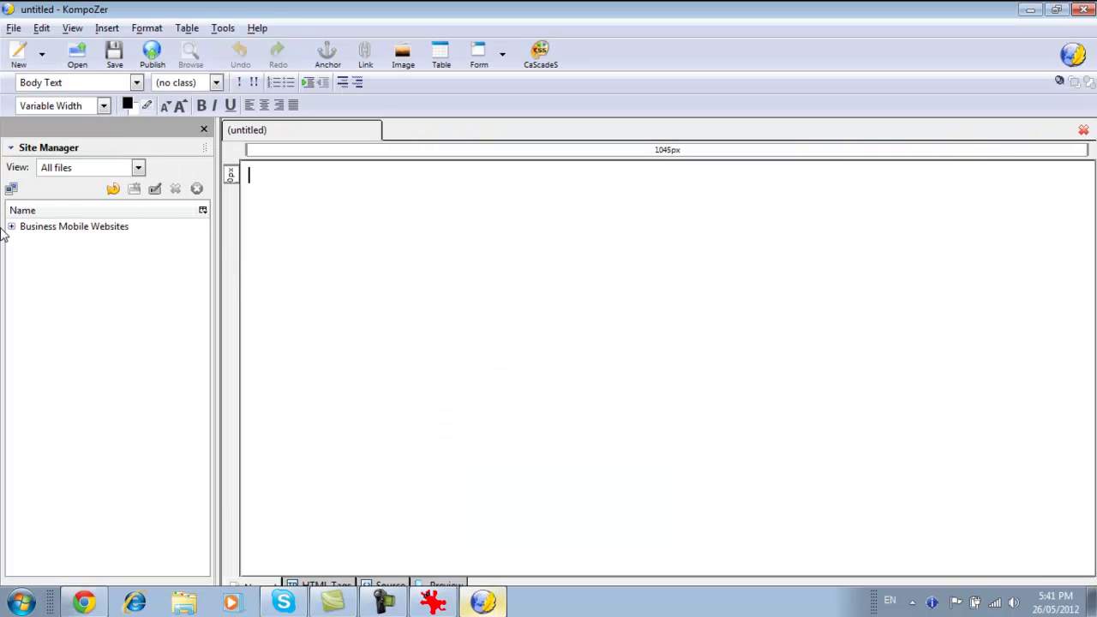
# Step: Open the site's index.html and add an empty line above the footer address
pyautogui.doubleClick(52, 226)
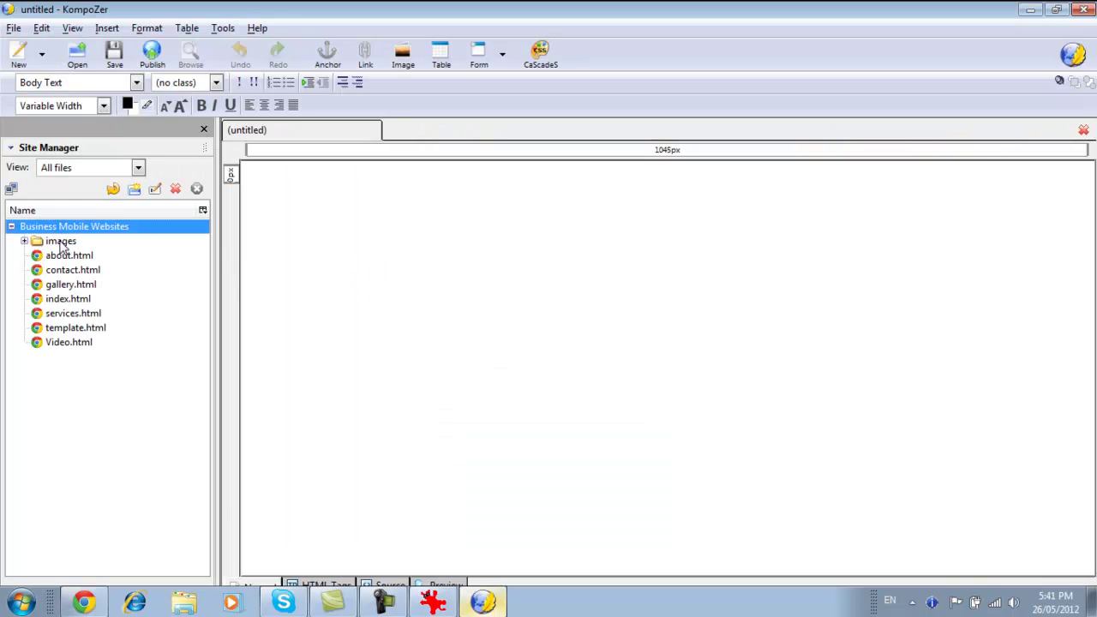
pyautogui.click(55, 241)
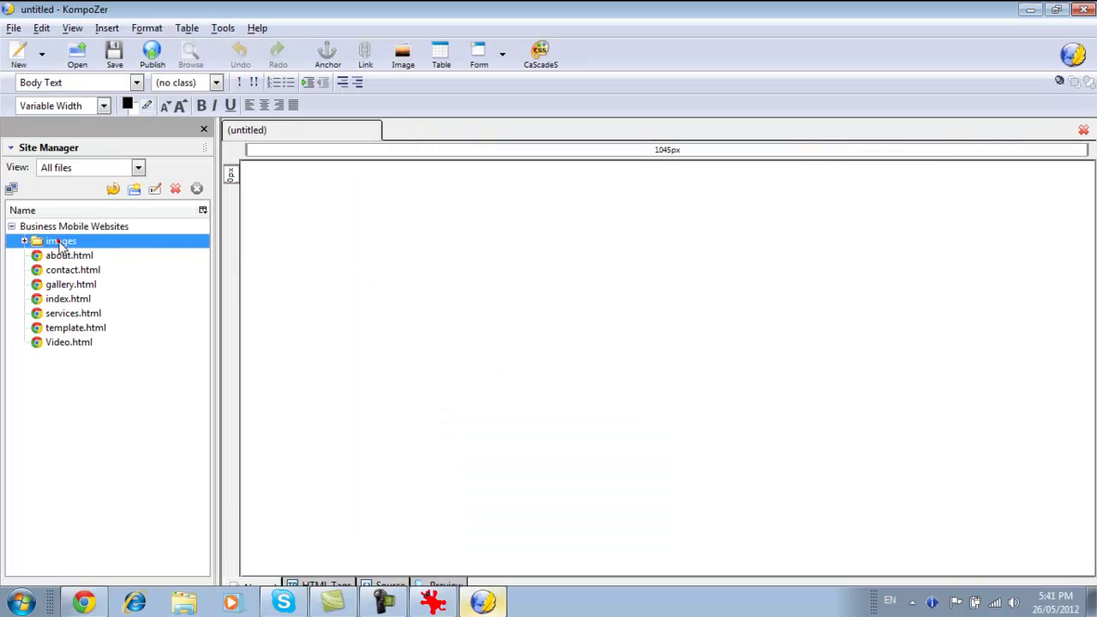
pyautogui.doubleClick(73, 298)
pyautogui.moveTo(1085, 225); pyautogui.dragTo(1057, 410)
pyautogui.press('Return')
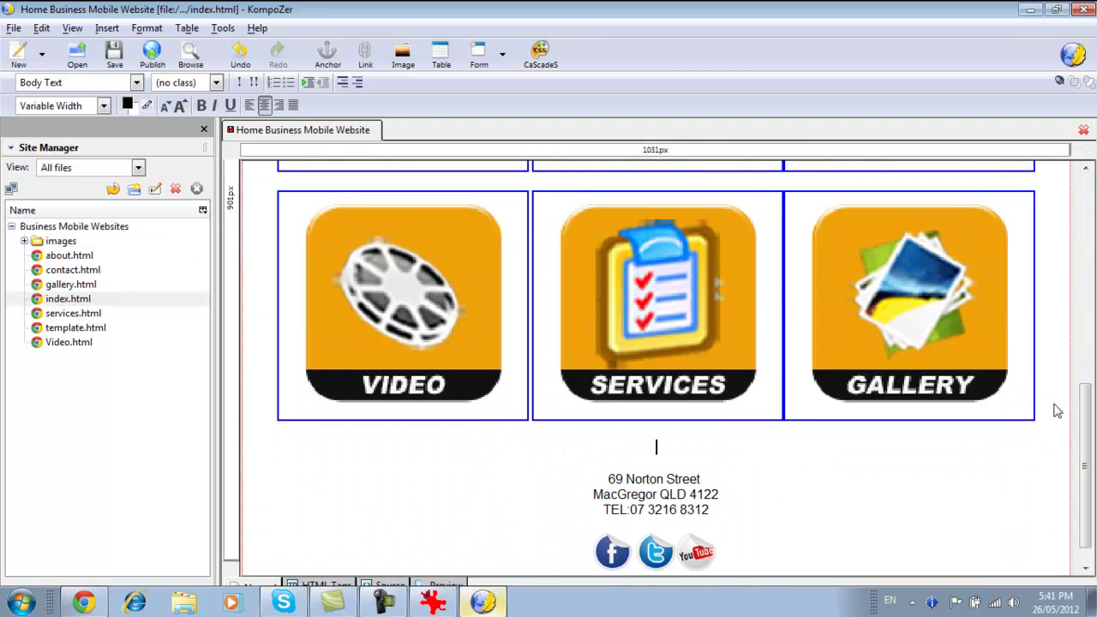
# Step: Drag the icon-conact images above the footer and tyrehouse.jpg to the top of the page
pyautogui.doubleClick(50, 242)
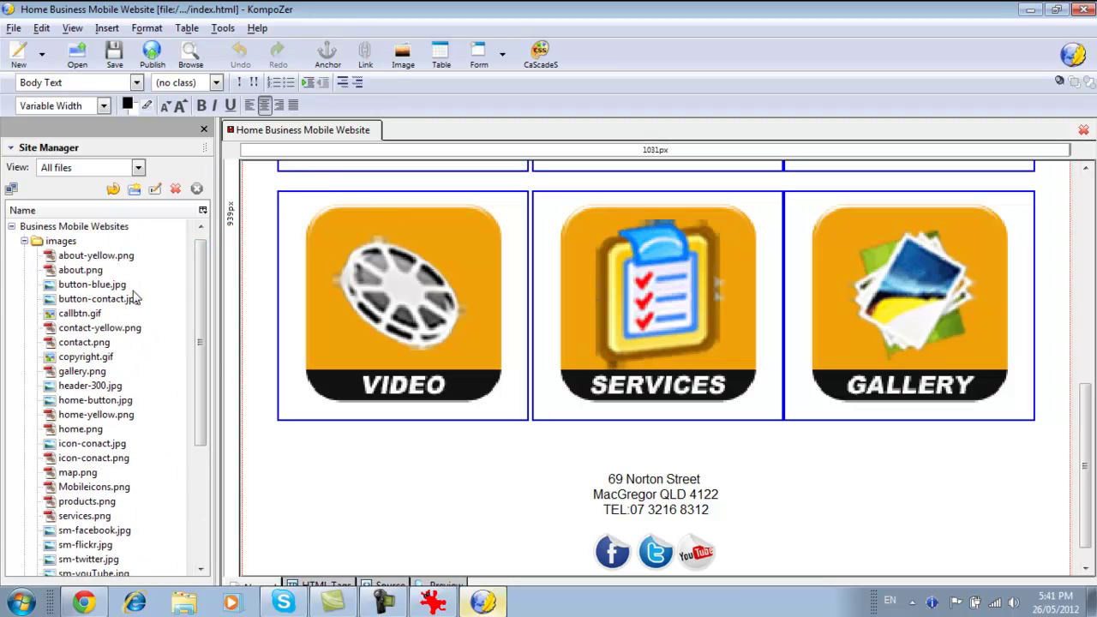
pyautogui.scroll(-2, 97, 313)
pyautogui.click(92, 371)
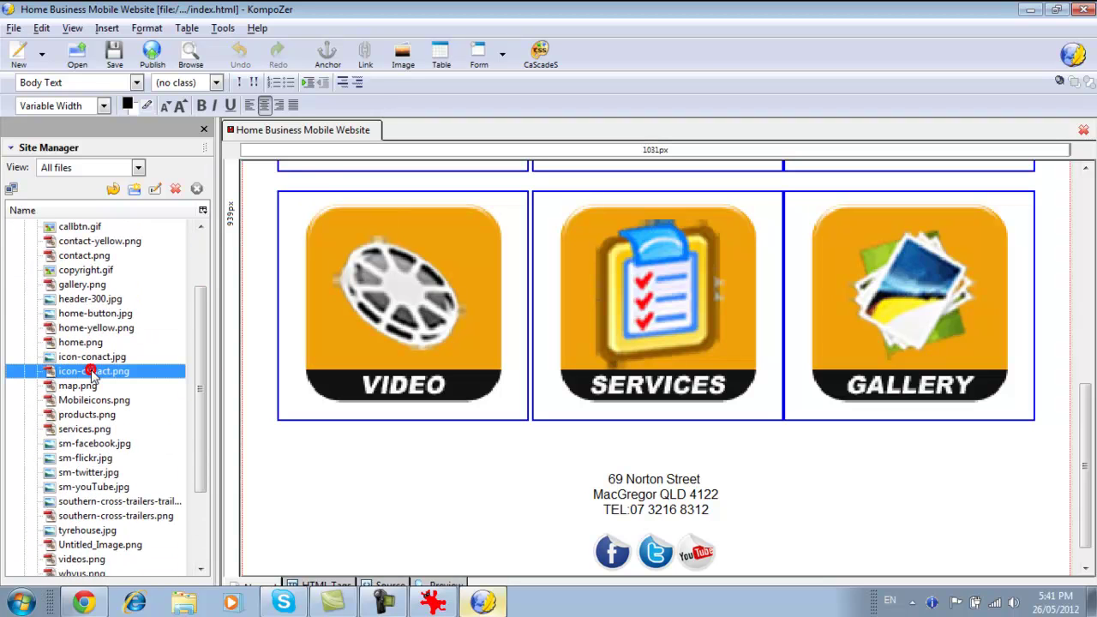
pyautogui.moveTo(95, 360); pyautogui.dragTo(686, 513)
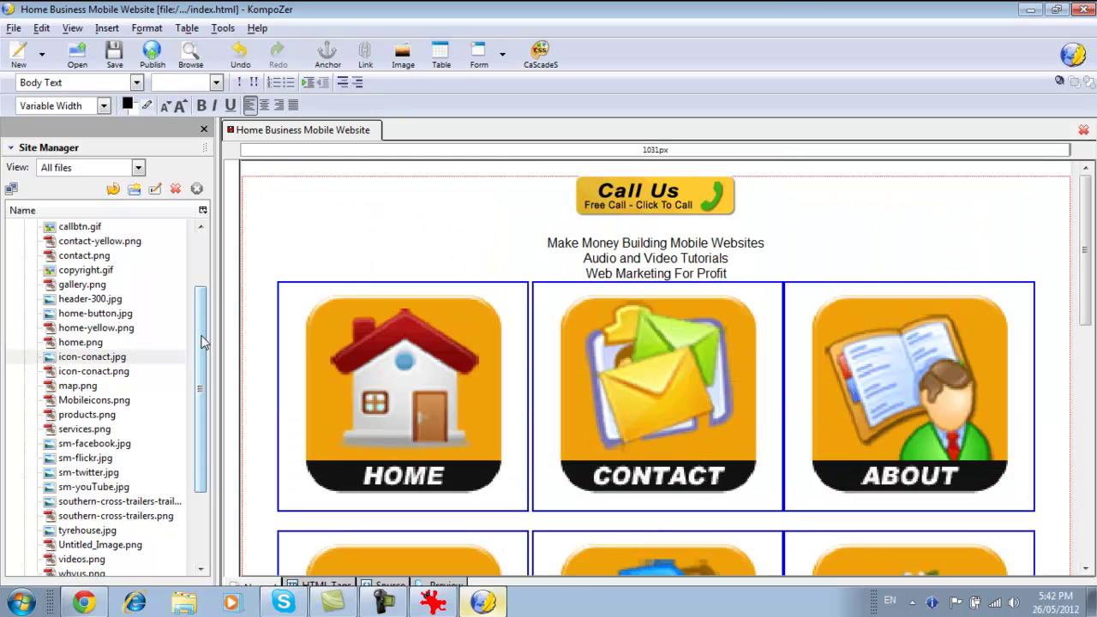
pyautogui.moveTo(200, 390); pyautogui.dragTo(199, 459)
pyautogui.moveTo(90, 416); pyautogui.dragTo(274, 165)
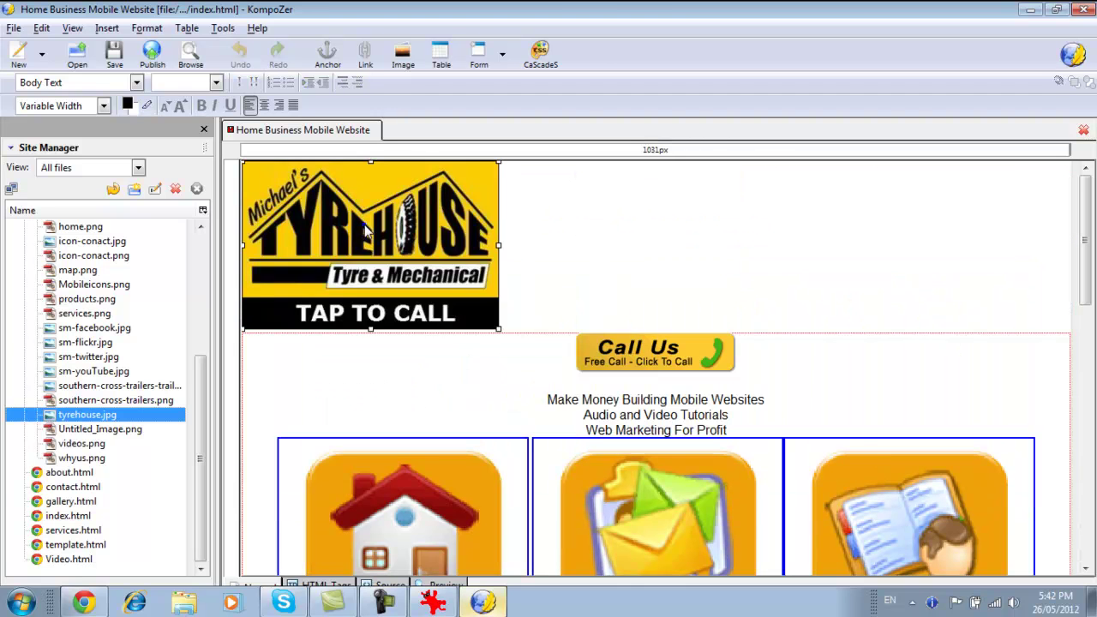
# Step: Add a class attribute to the tyrehouse.jpg logo via Advanced Edit and check the HTML source
pyautogui.rightClick(364, 225)
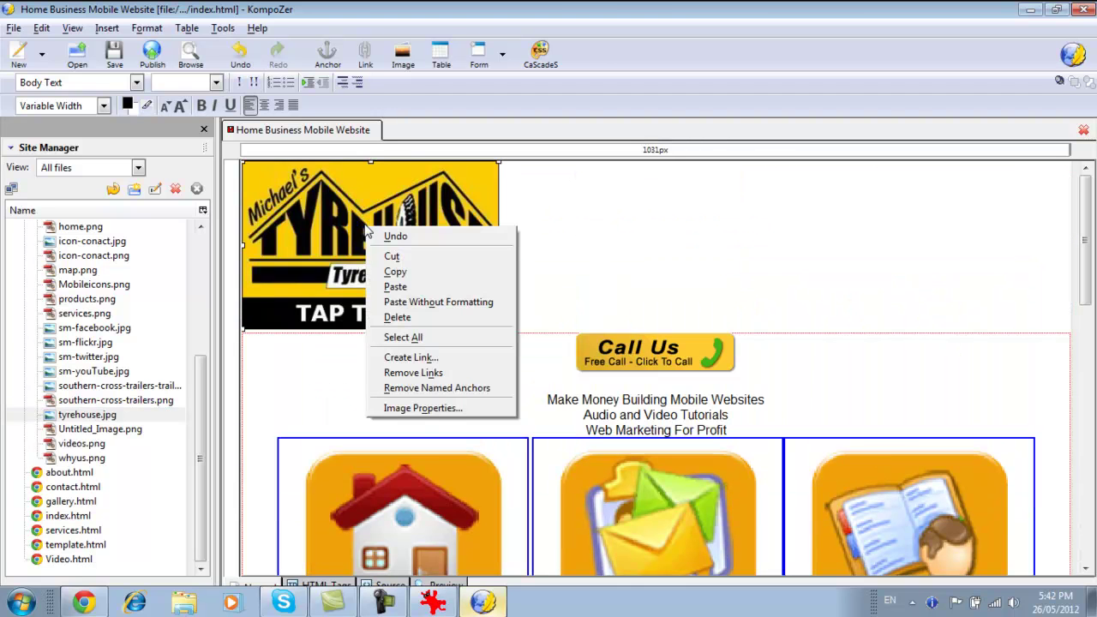
pyautogui.click(441, 408)
pyautogui.click(545, 330)
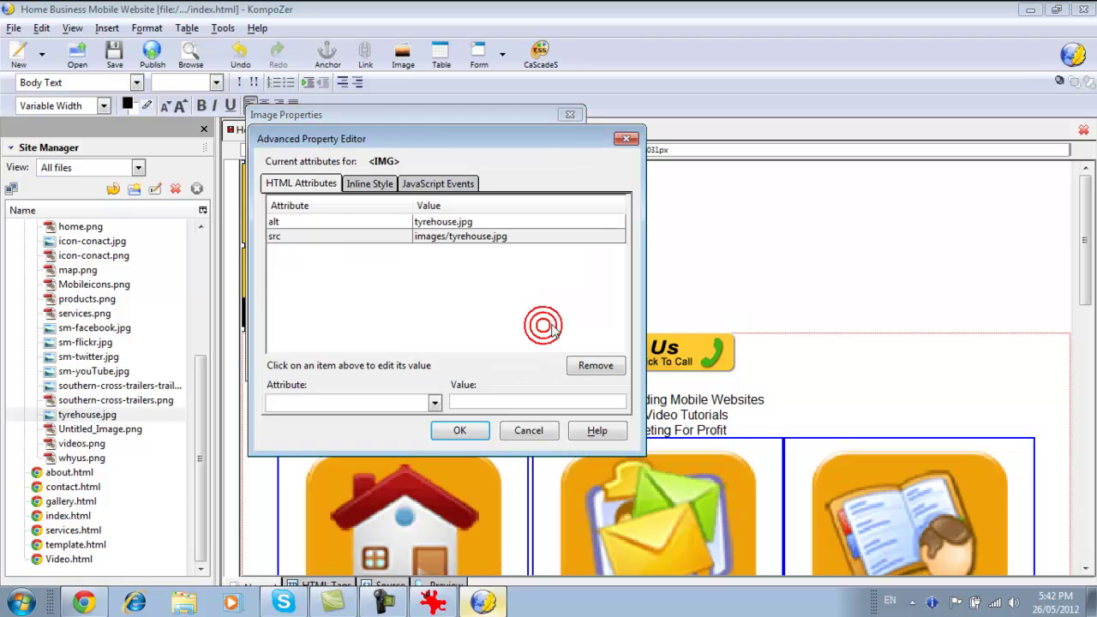
pyautogui.click(433, 404)
pyautogui.click(326, 335)
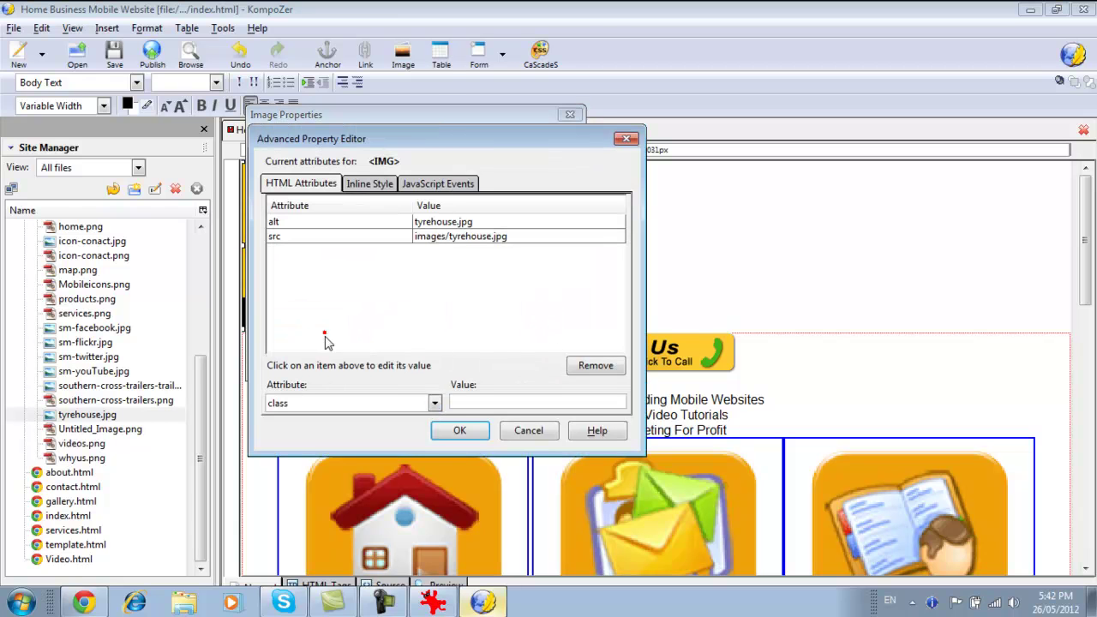
pyautogui.click(467, 399)
pyautogui.write('v3col')
pyautogui.press('Return')
pyautogui.press('Return')
pyautogui.click(400, 585)
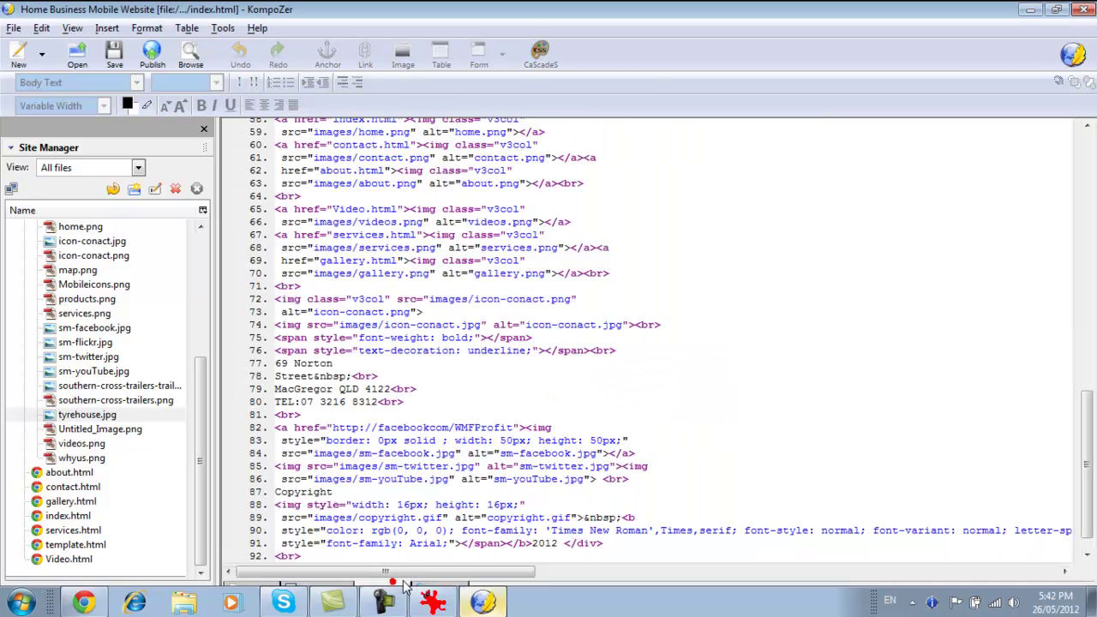
pyautogui.click(266, 590)
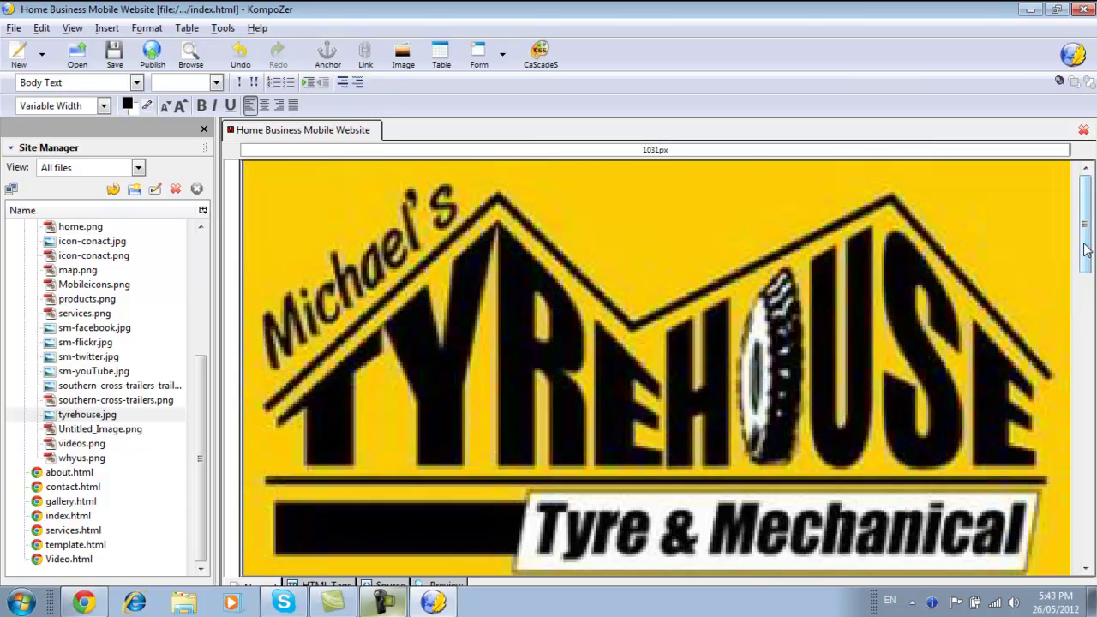
pyautogui.moveTo(1084, 233); pyautogui.dragTo(1084, 246)
# Step: Save index.html and preview it in the browser
pyautogui.click(190, 53)
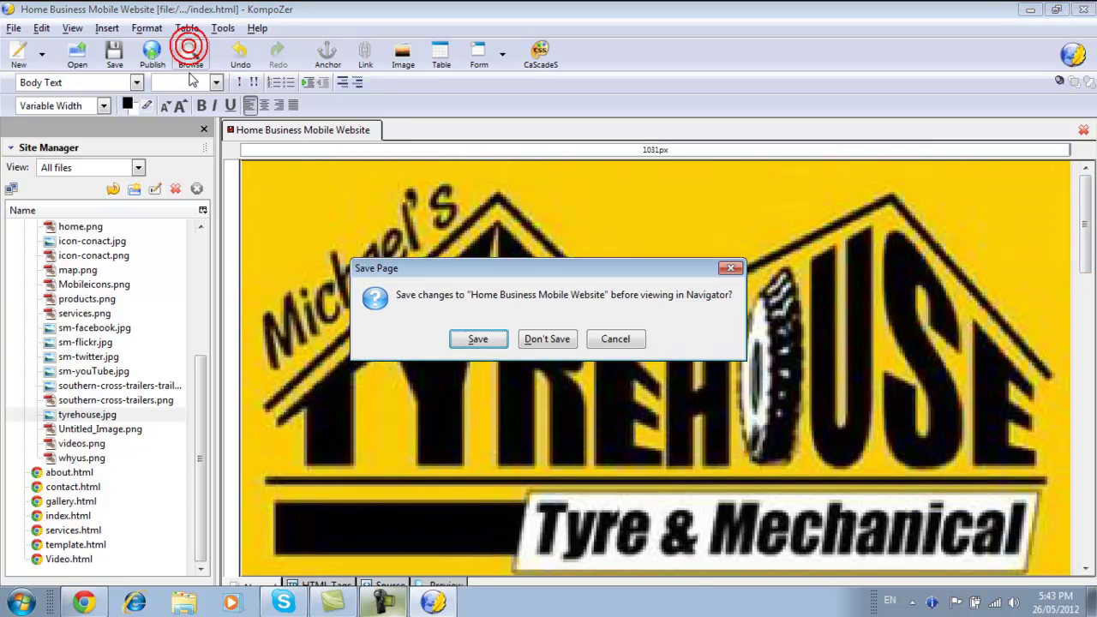
pyautogui.click(478, 339)
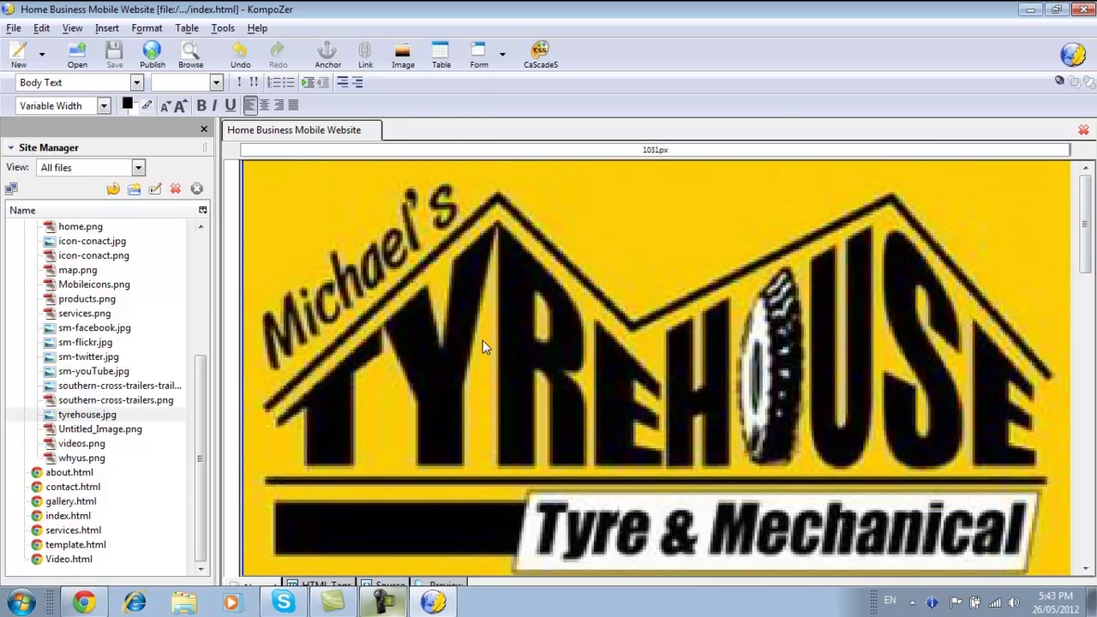
pyautogui.moveTo(467, 96); pyautogui.dragTo(436, 165)
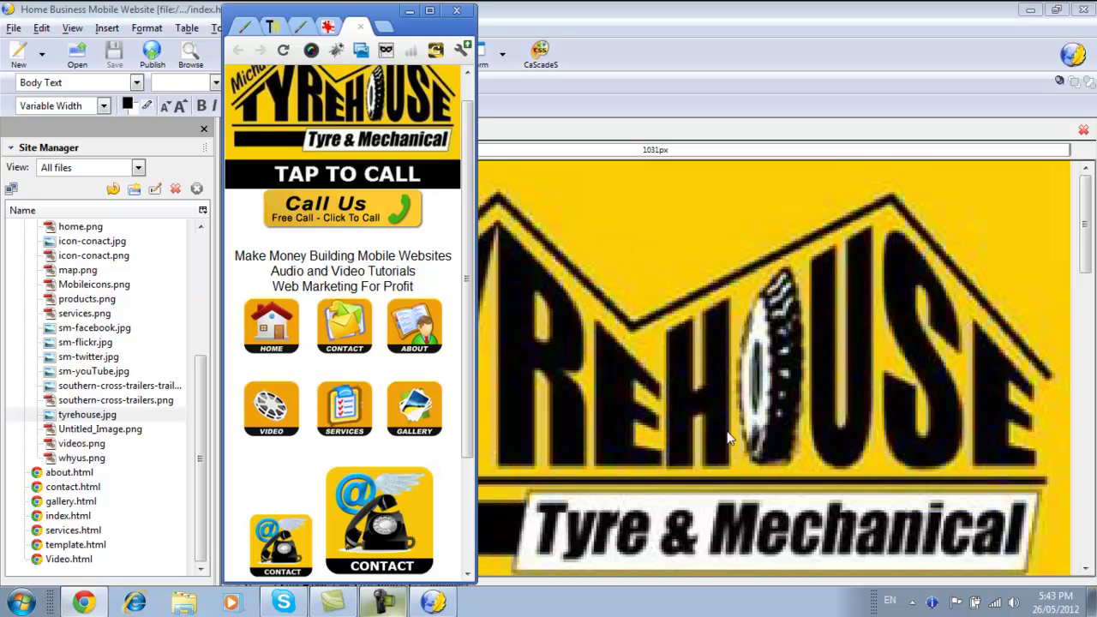
pyautogui.moveTo(1086, 227); pyautogui.dragTo(1071, 322)
# Step: Delete the Call Us button image, save the page, and reload the Chrome preview
pyautogui.click(700, 352)
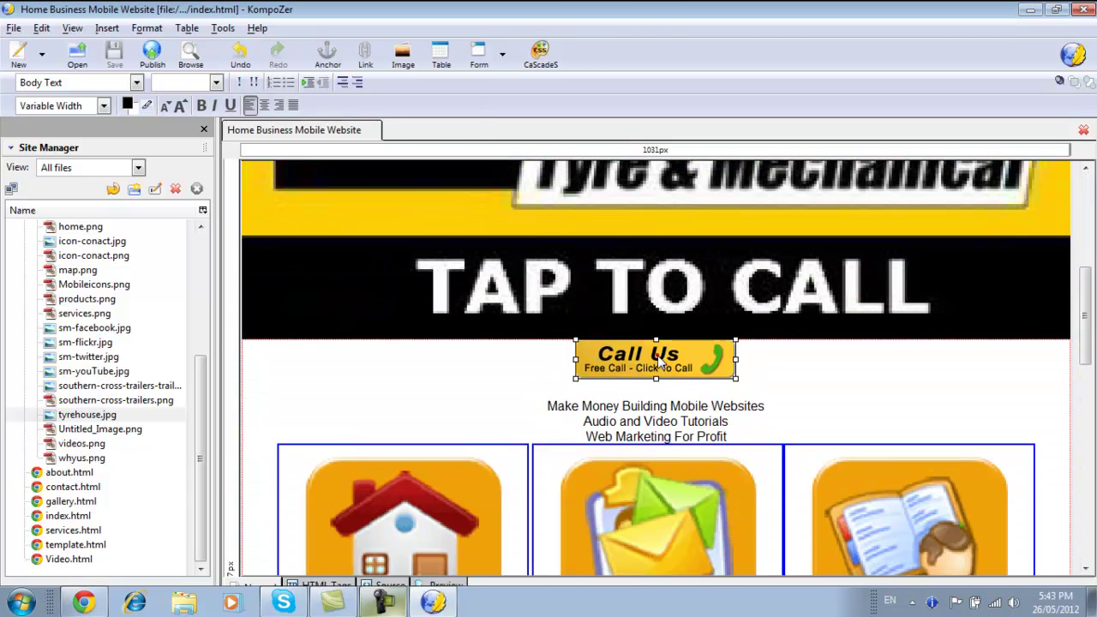
pyautogui.press('Delete')
pyautogui.click(114, 56)
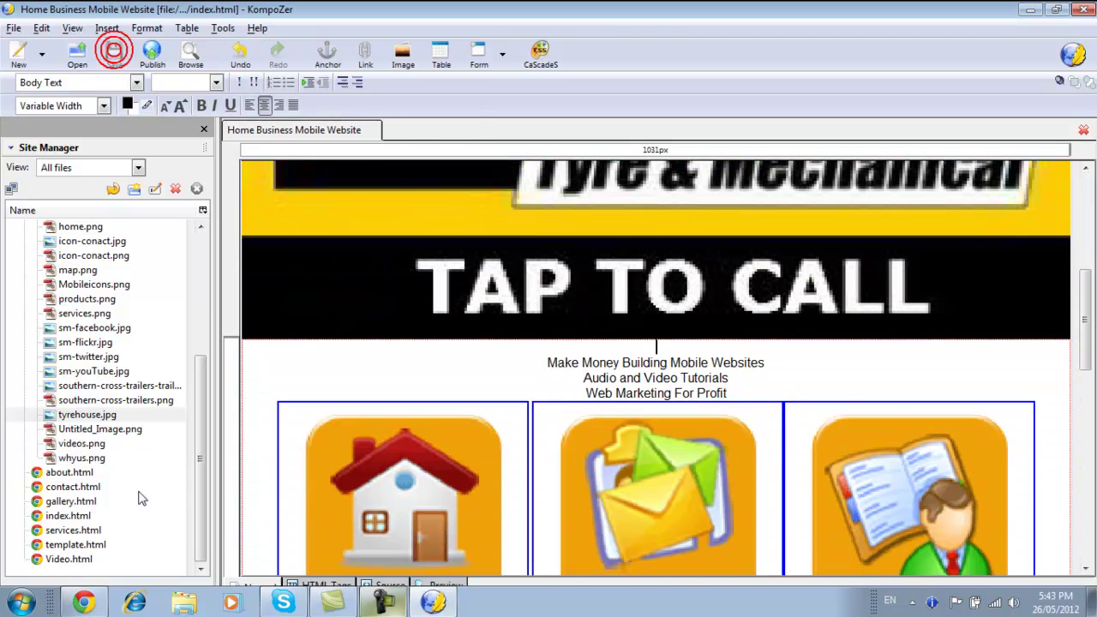
pyautogui.click(83, 602)
pyautogui.click(283, 51)
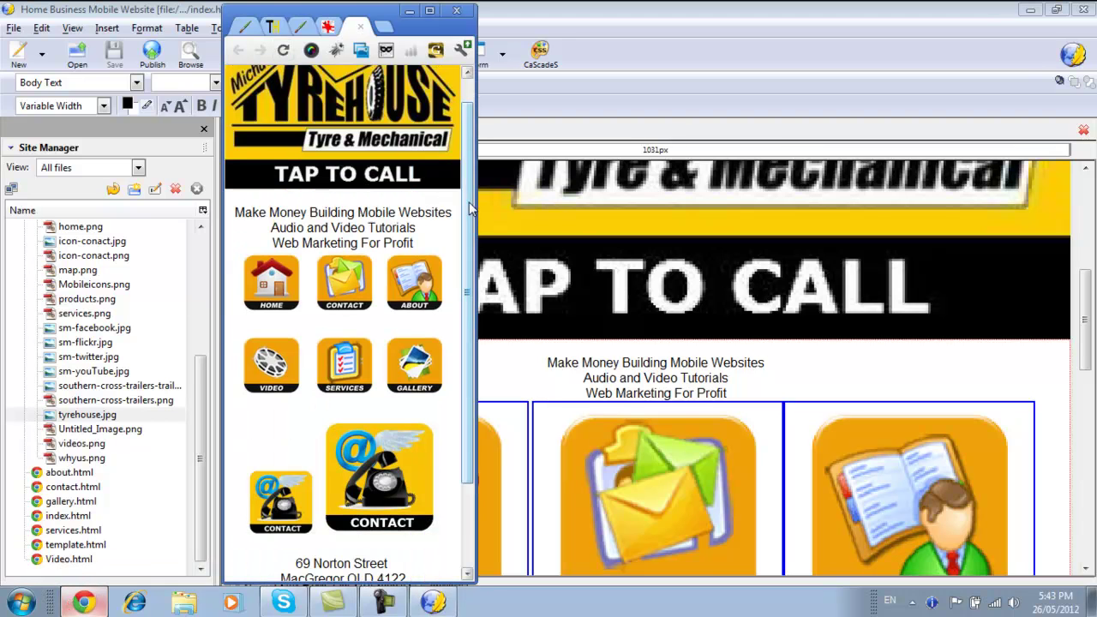
pyautogui.scroll(-1, 359, 225)
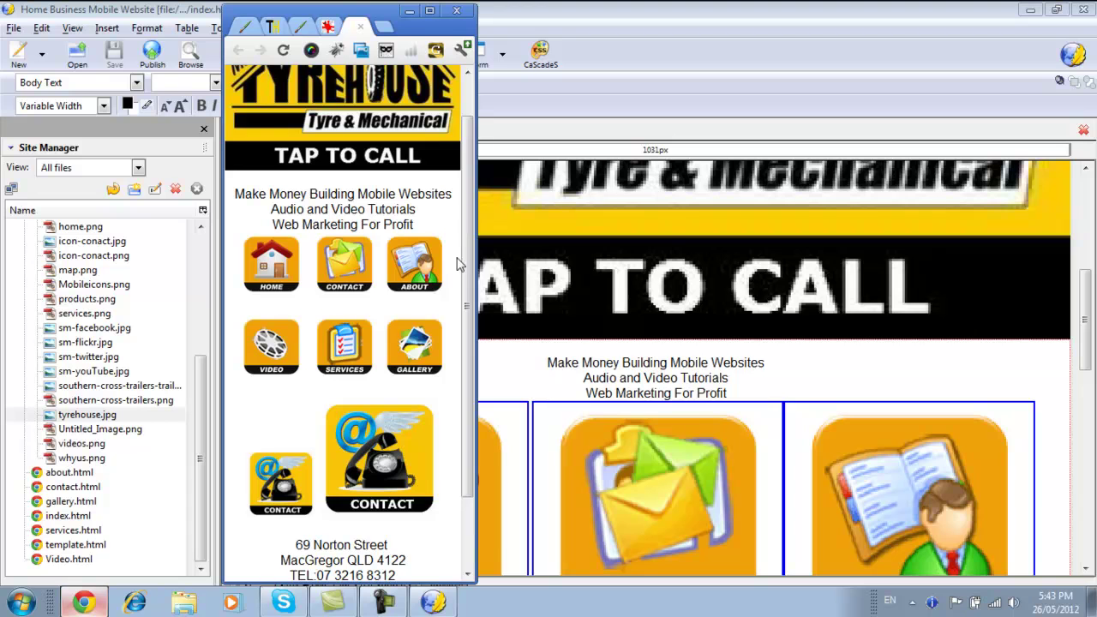
pyautogui.moveTo(466, 267); pyautogui.dragTo(463, 324)
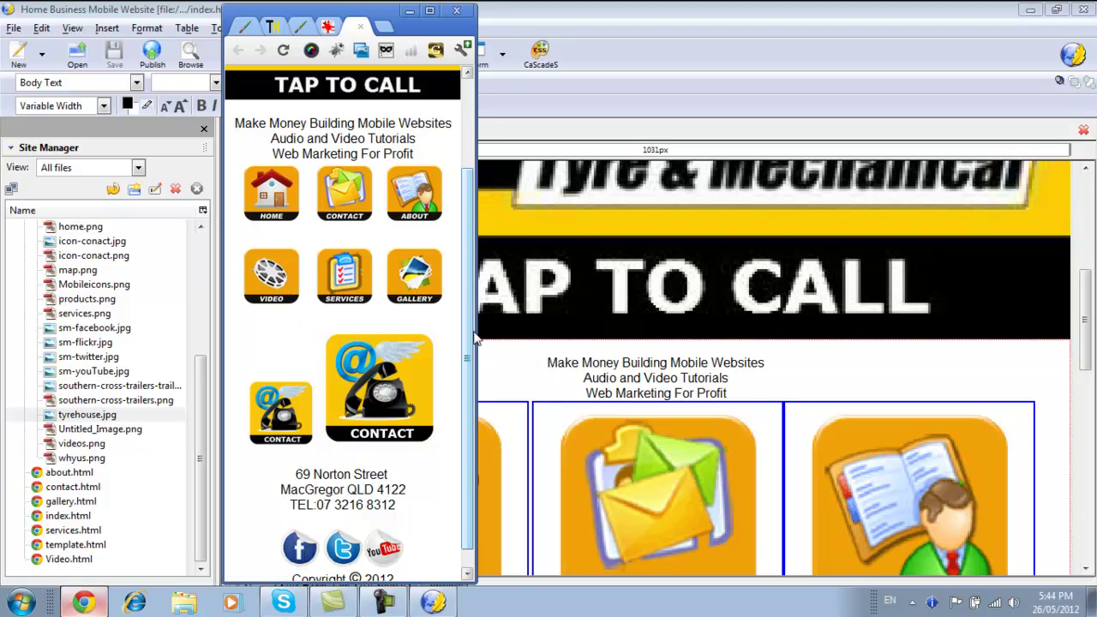
pyautogui.scroll(3, 467, 343)
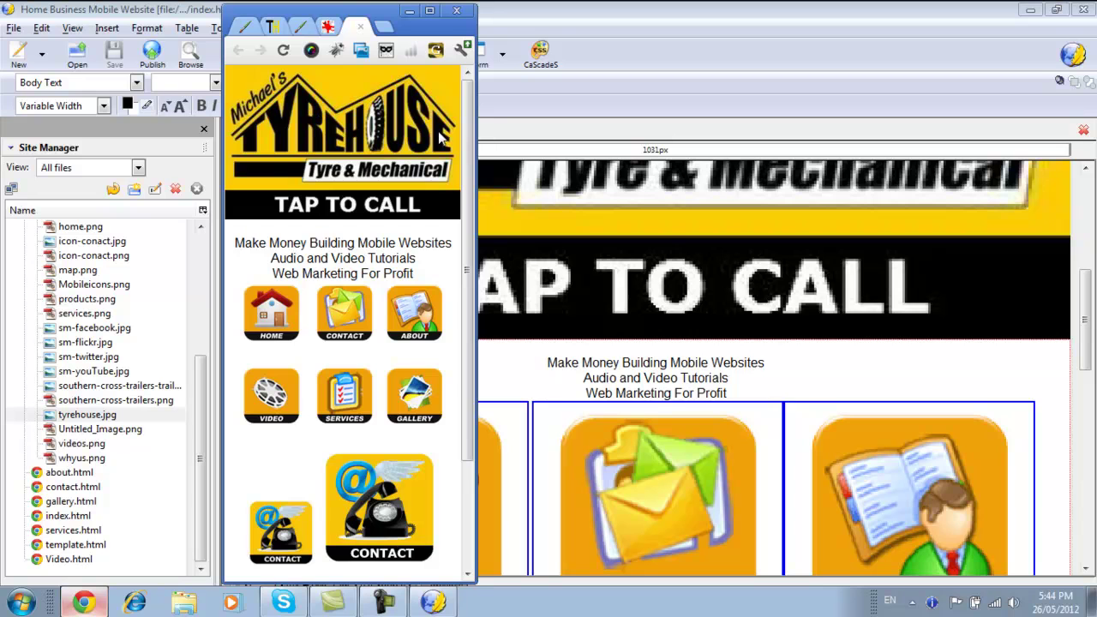